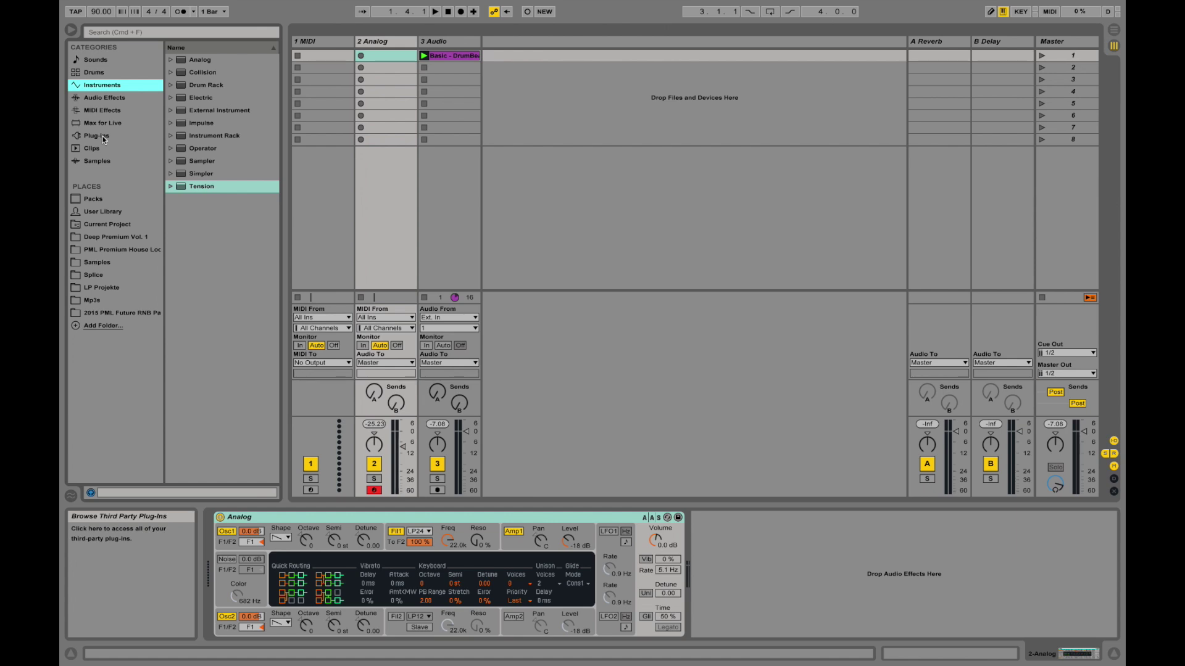
Show the Plug-ins category in the browser, listing the Audio Units and VST folders.
left_click(102, 135)
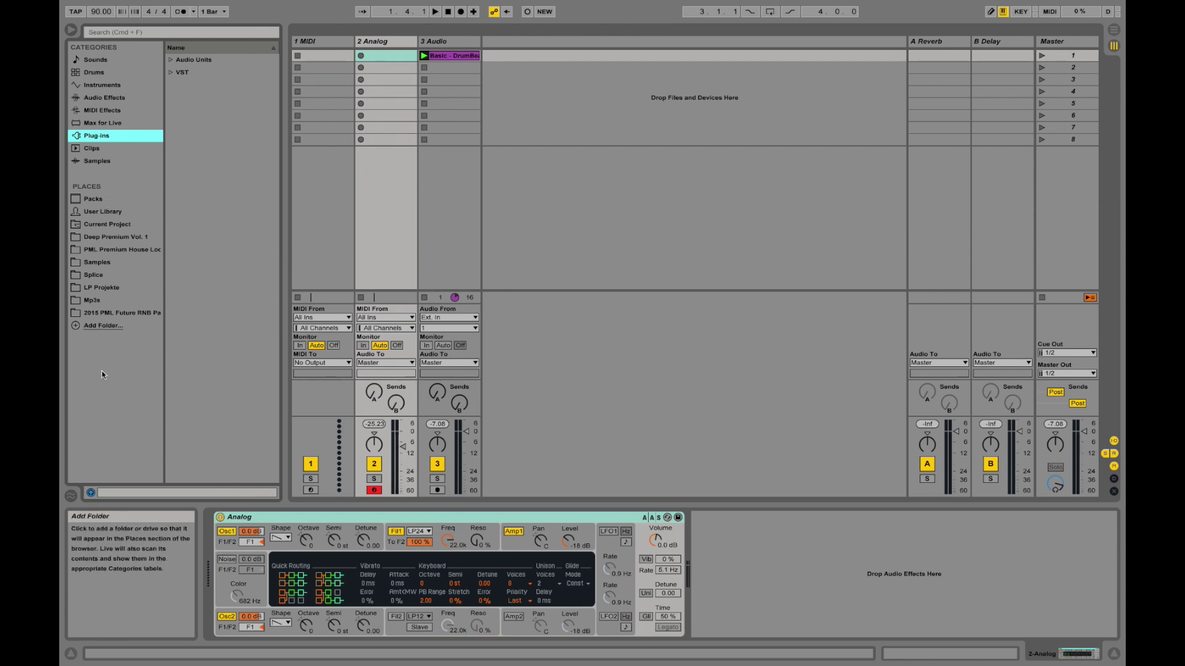
Open the PML Future RNB folder, then audition four KICK samples in Deep Premium Vol. 1.
left_click(131, 313)
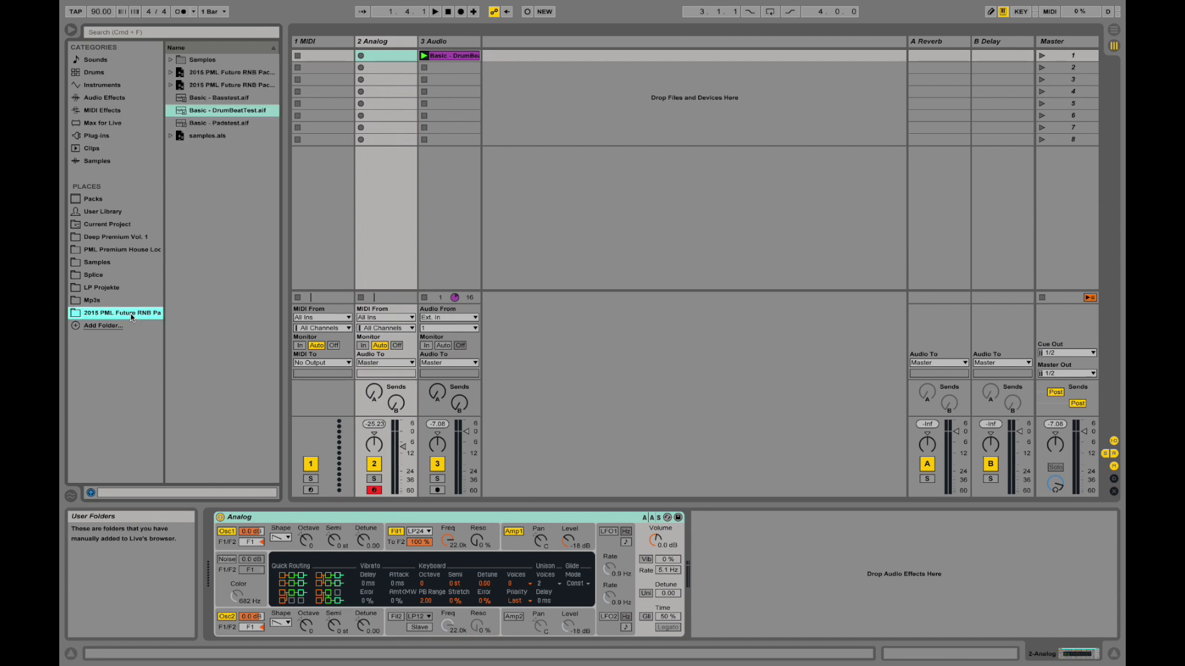
left_click(131, 240)
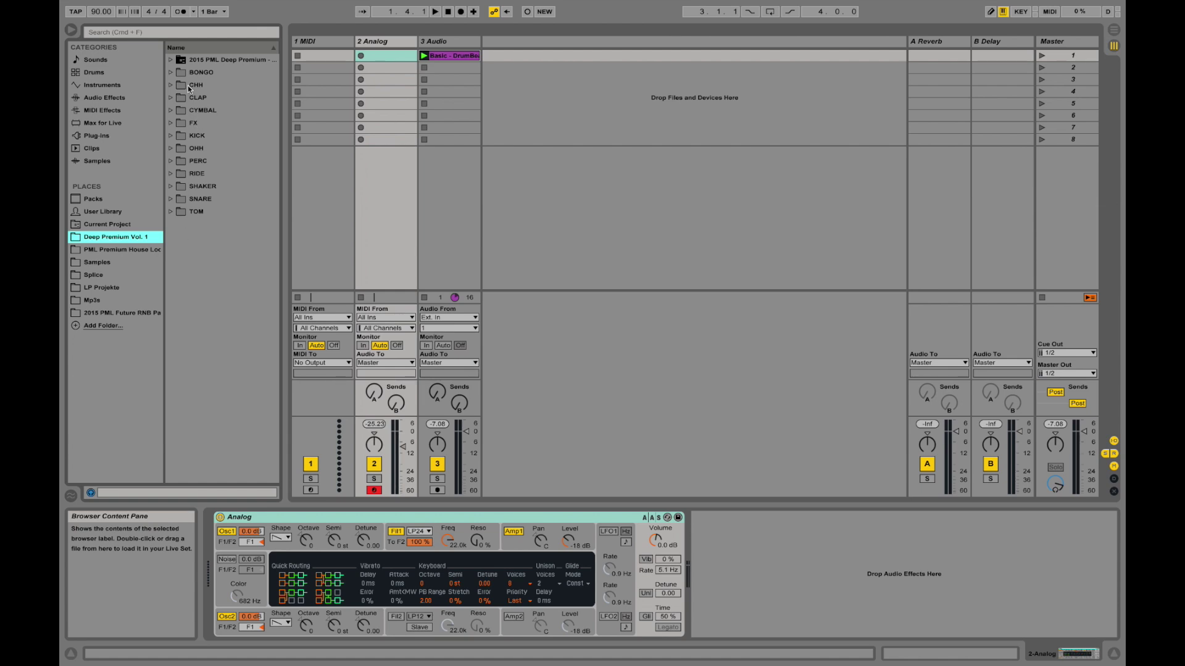
left_click(171, 135)
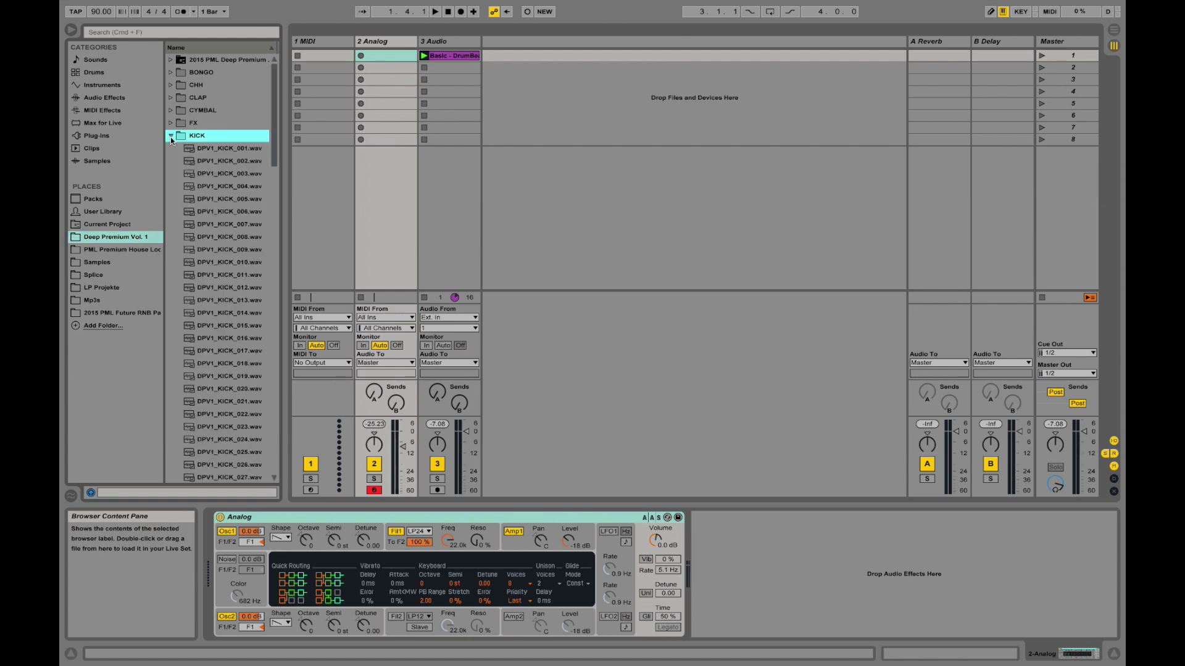
left_click(231, 150)
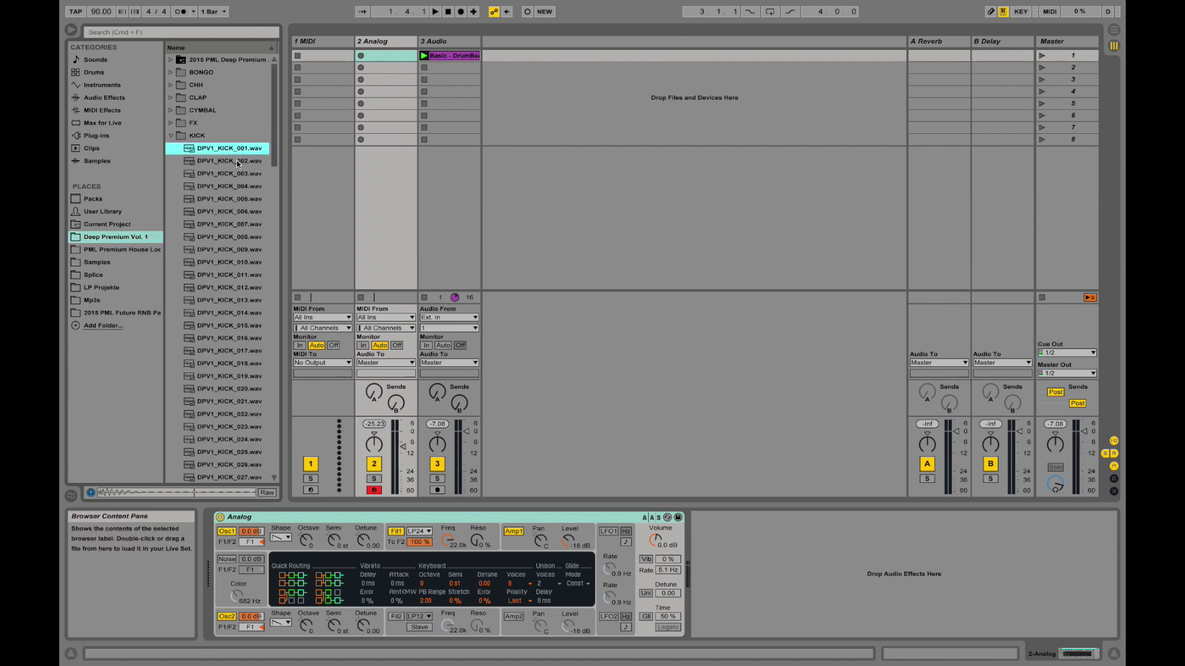
left_click(233, 161)
left_click(236, 175)
left_click(243, 199)
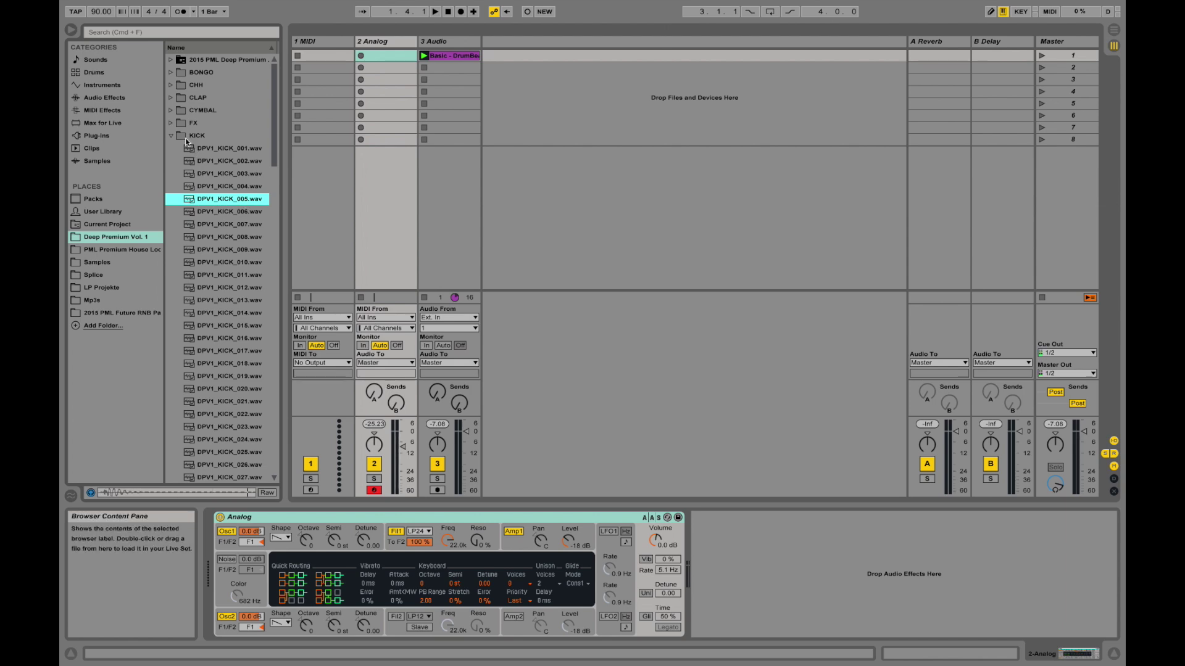
Audition four dry clap samples in the CLAP folder, then collapse it.
left_click(171, 97)
left_click(223, 128)
left_click(232, 218)
left_click(236, 287)
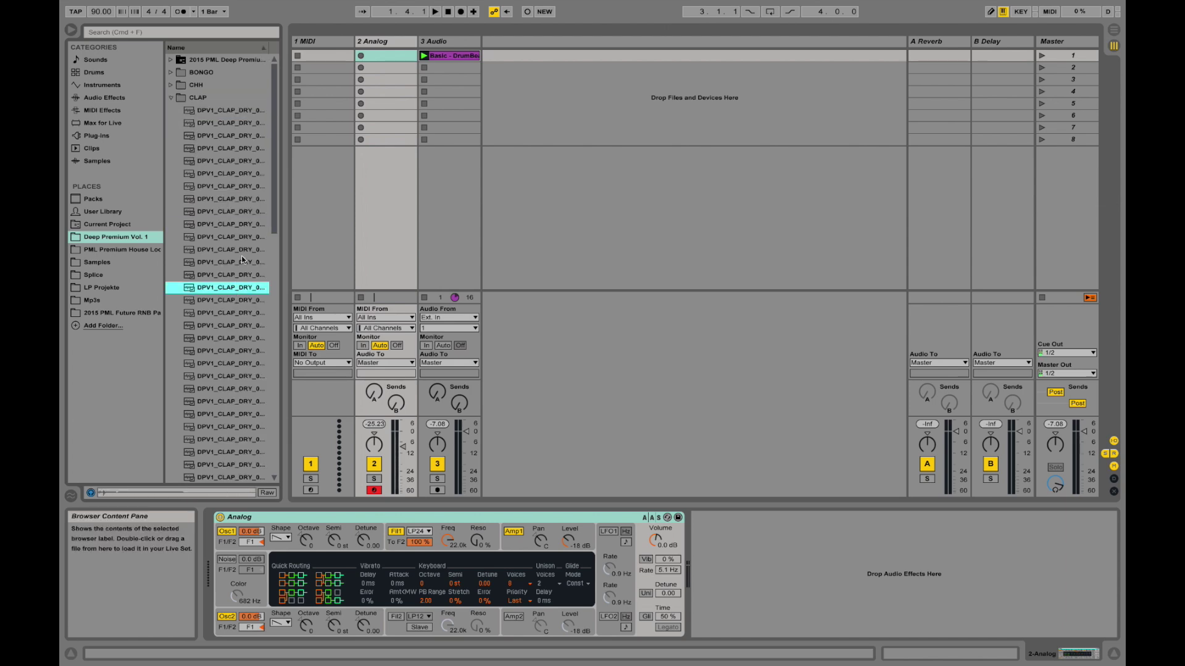
left_click(240, 198)
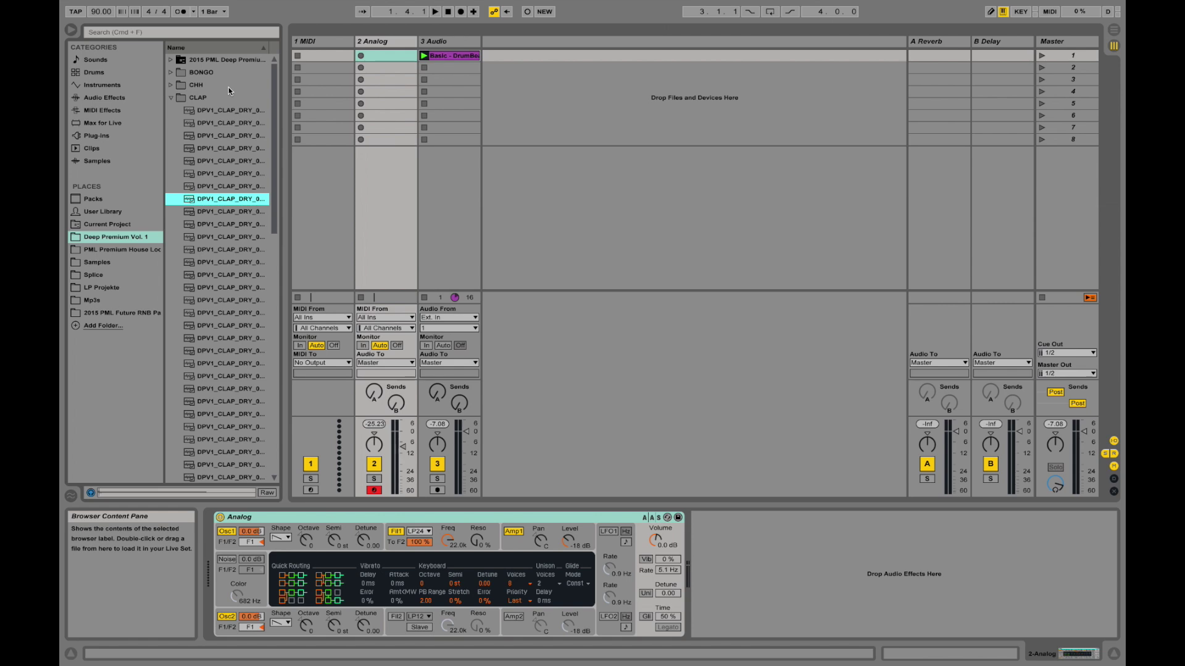
left_click(171, 98)
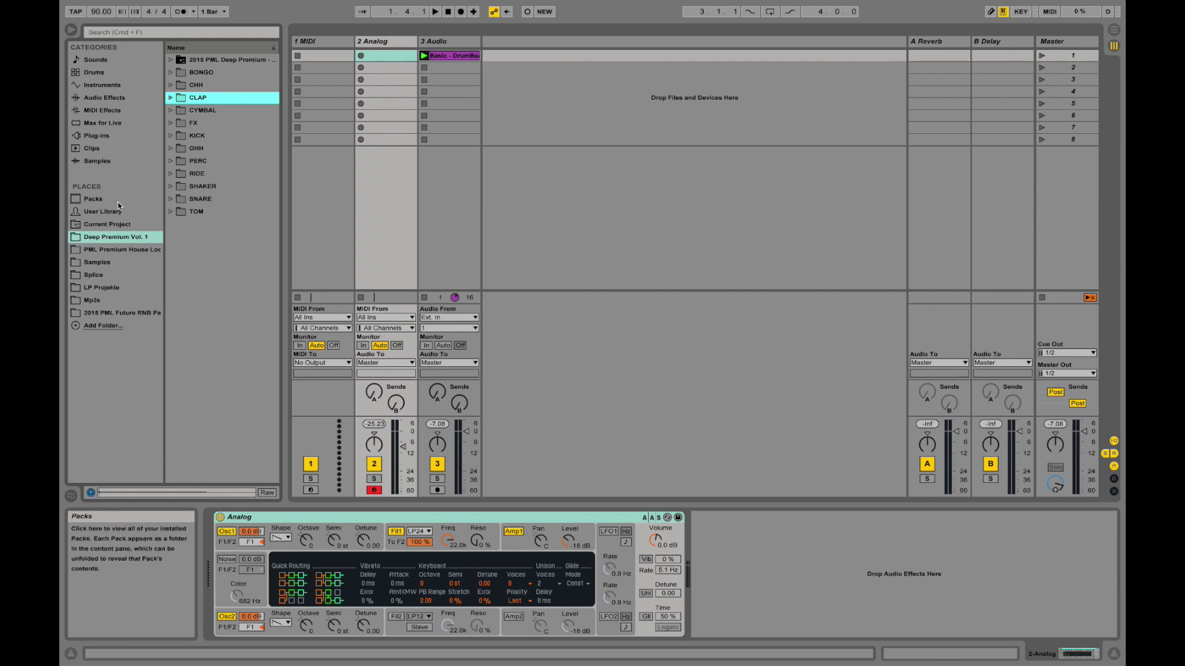
Load Simpler from the Instruments list onto the empty 1 MIDI track, then list Audio Effects.
left_click(109, 85)
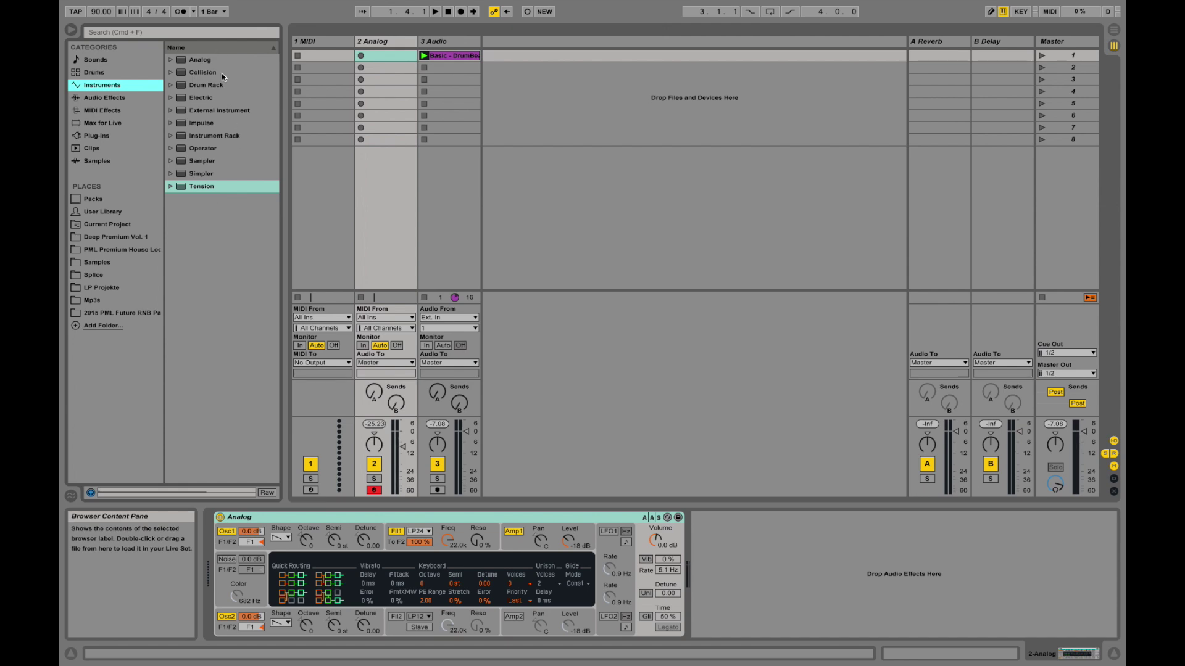
left_click(213, 148)
left_click(213, 174)
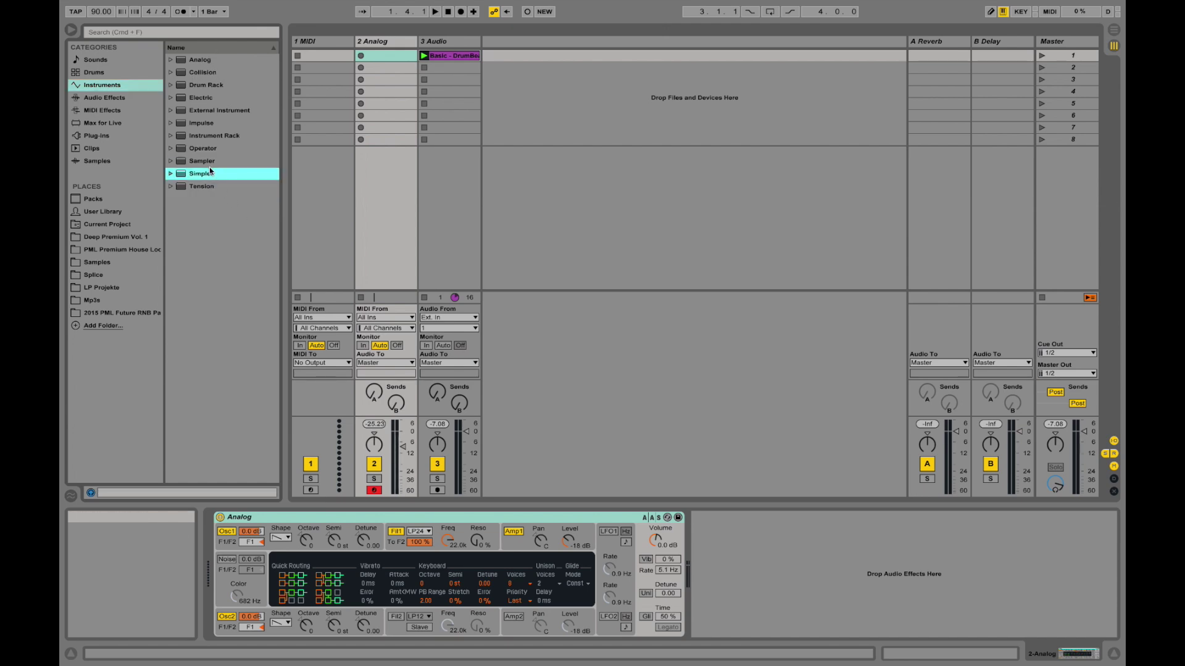
left_click(213, 161)
left_click(213, 174)
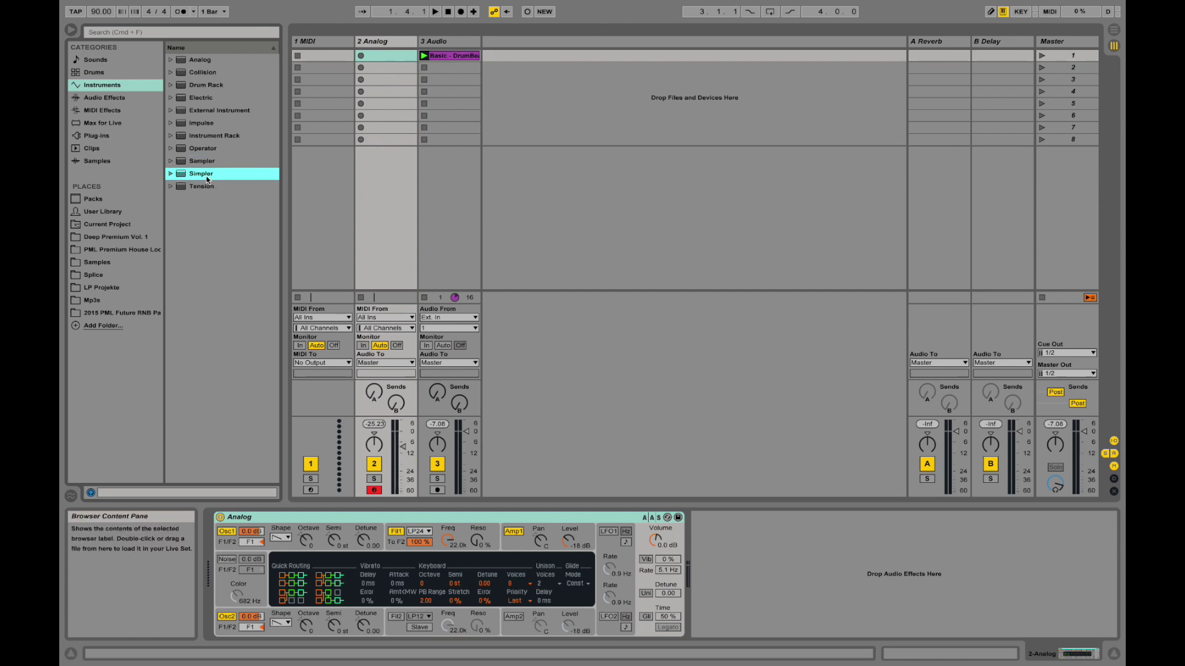
left_click(311, 56)
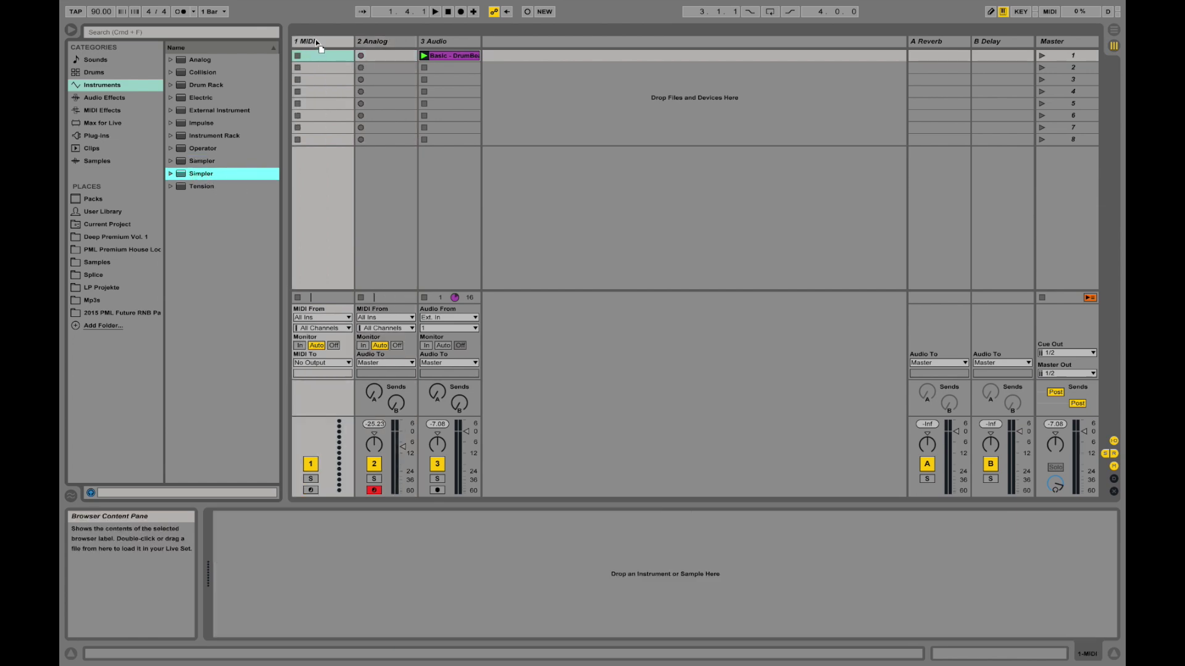
left_click_drag(338, 156, 264, 589)
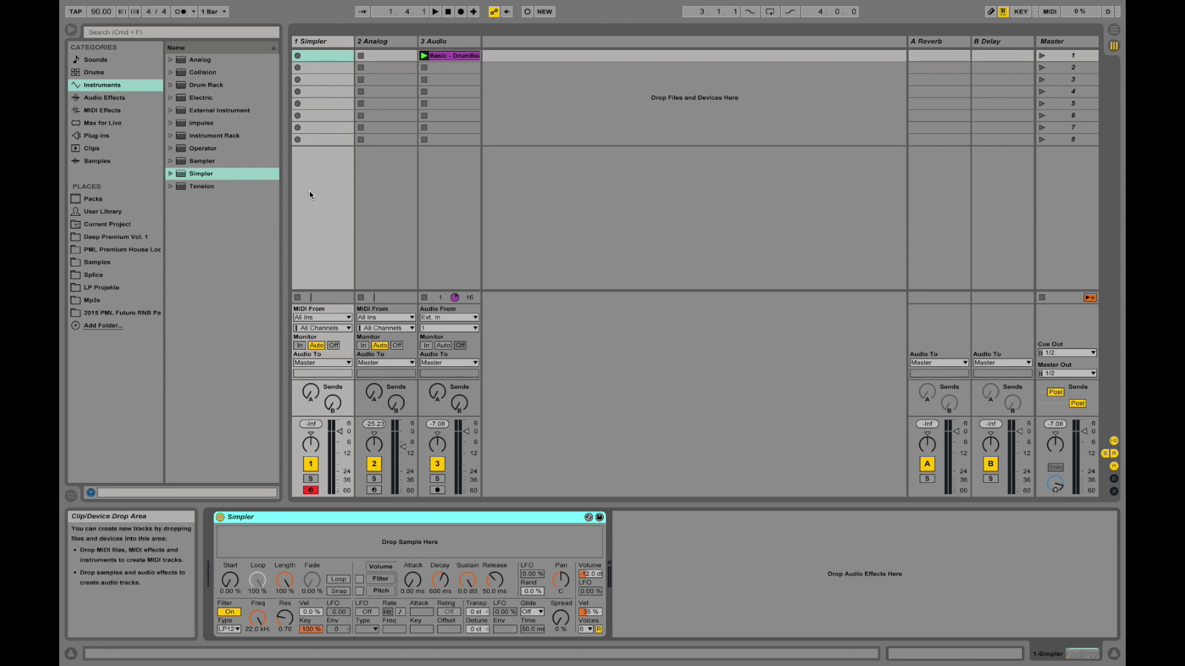
left_click(104, 98)
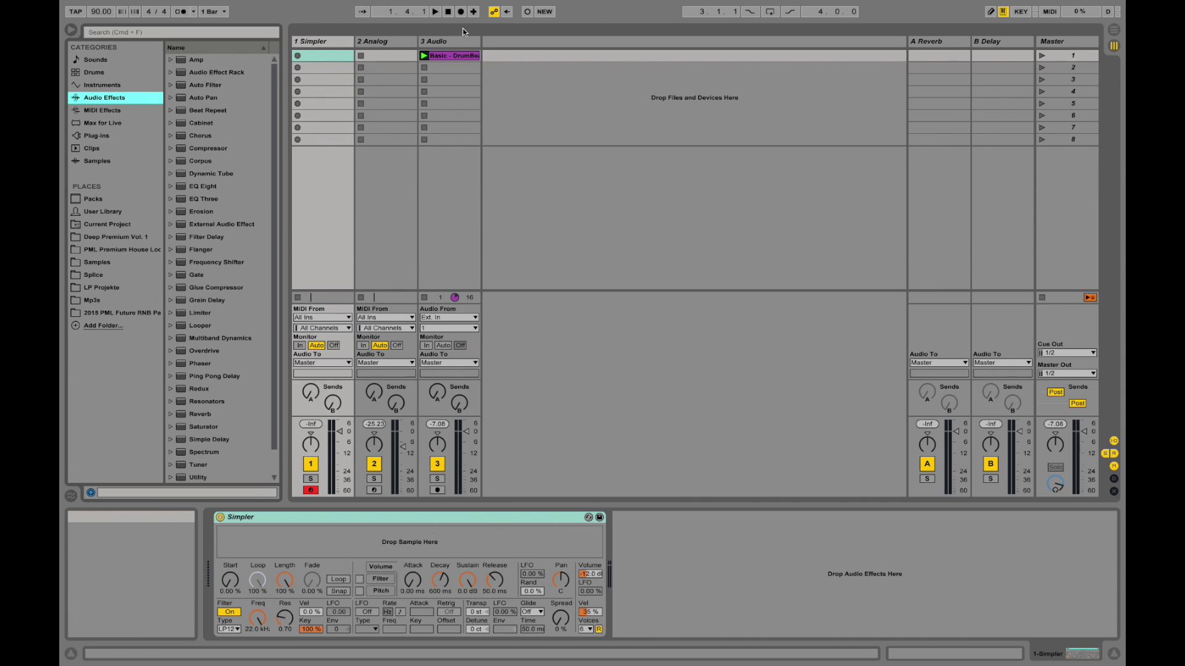
Drop Simple Delay from Audio Effects onto the 3 Audio drum track.
left_click(454, 42)
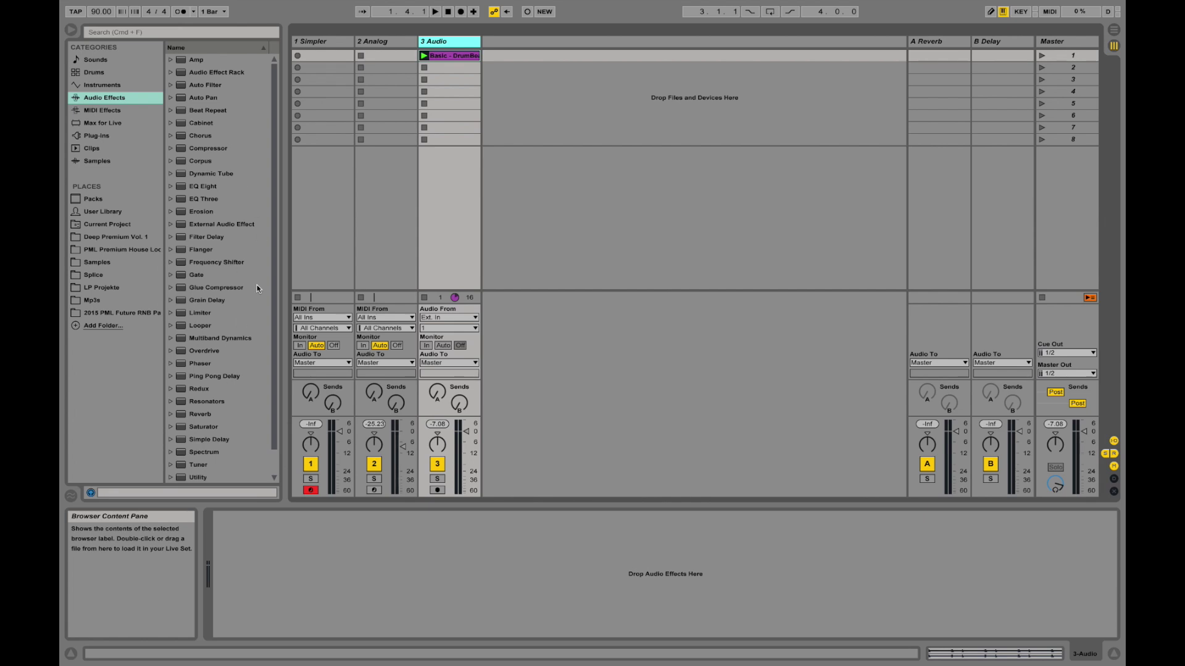
left_click_drag(209, 441, 275, 561)
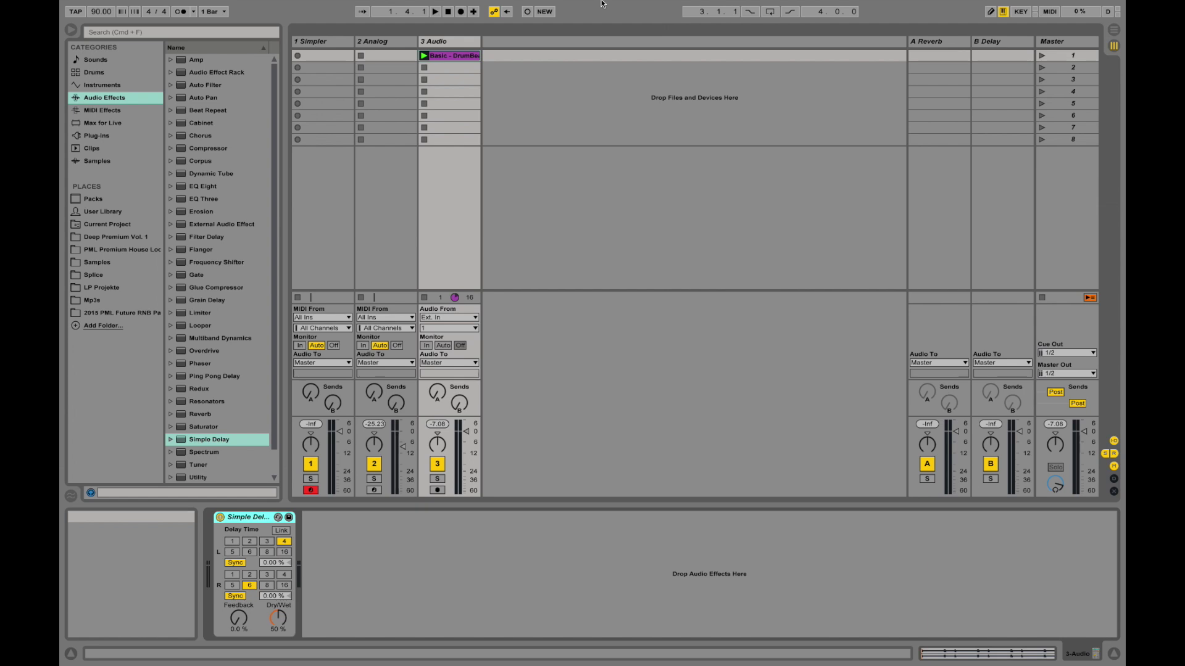
Play the DrumBeat loop, raise Simple Delay feedback to 43 %, and compare it bypassed and active.
left_click(423, 55)
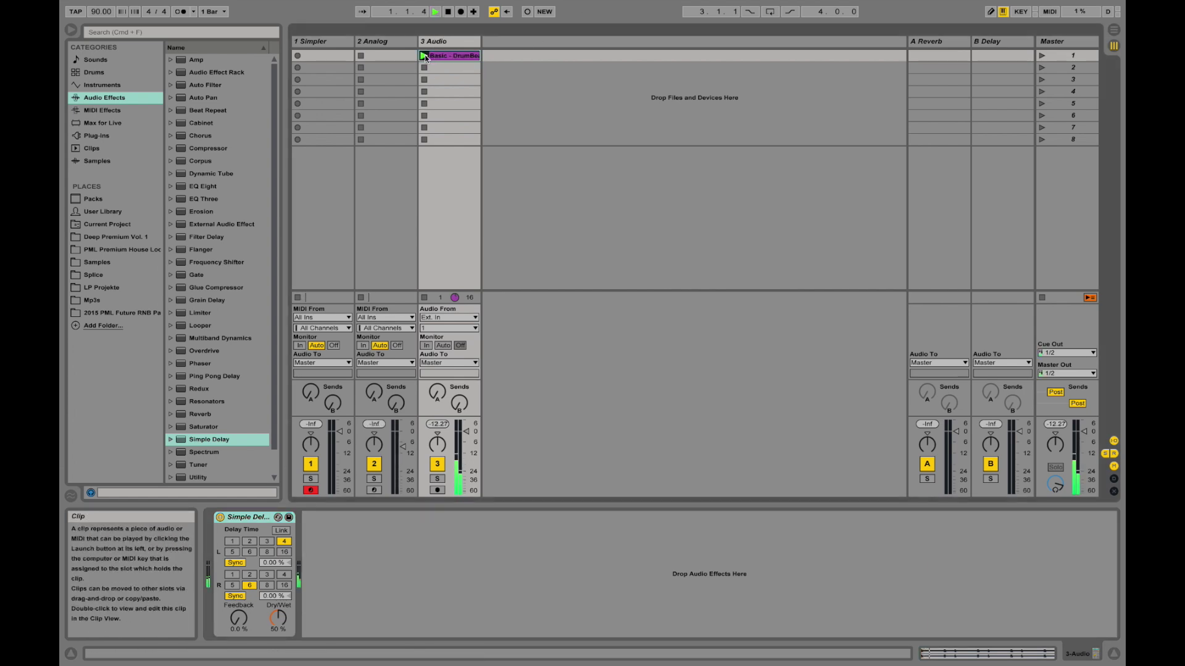
left_click_drag(238, 617, 278, 623)
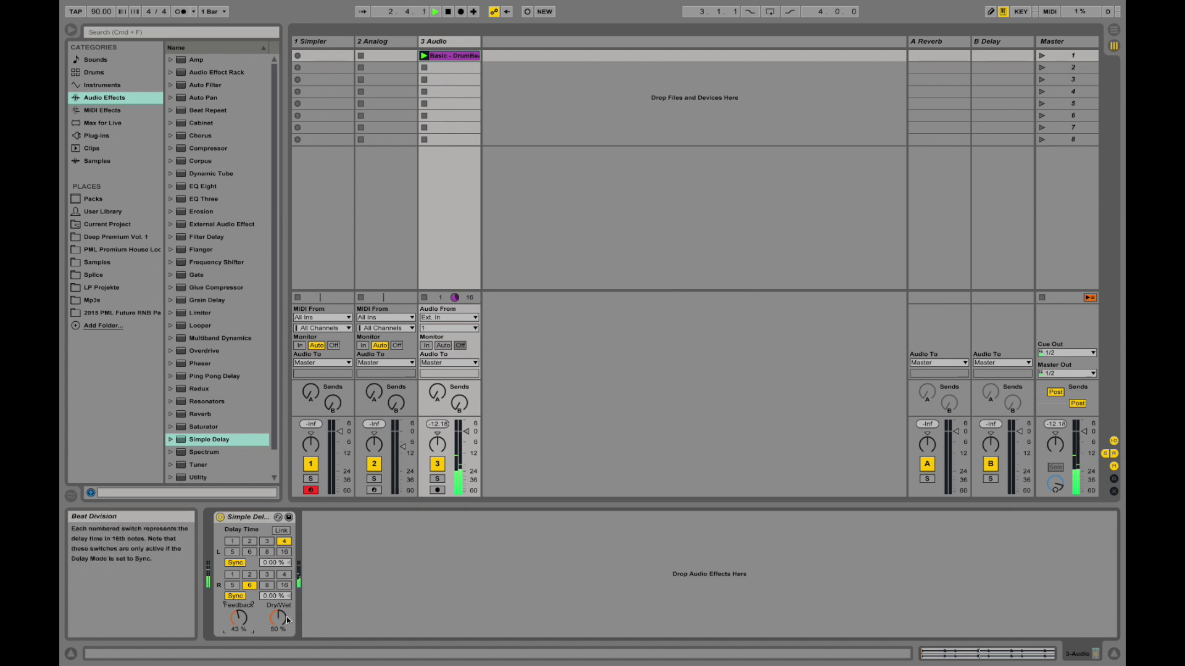
left_click(221, 517)
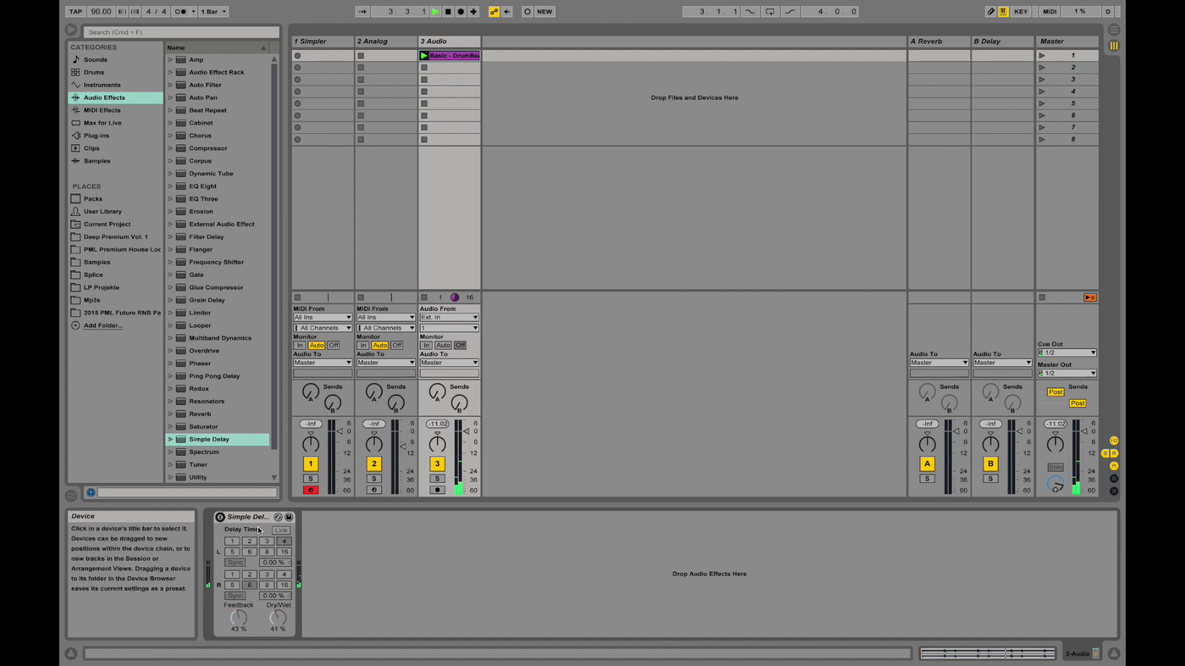
left_click(220, 517)
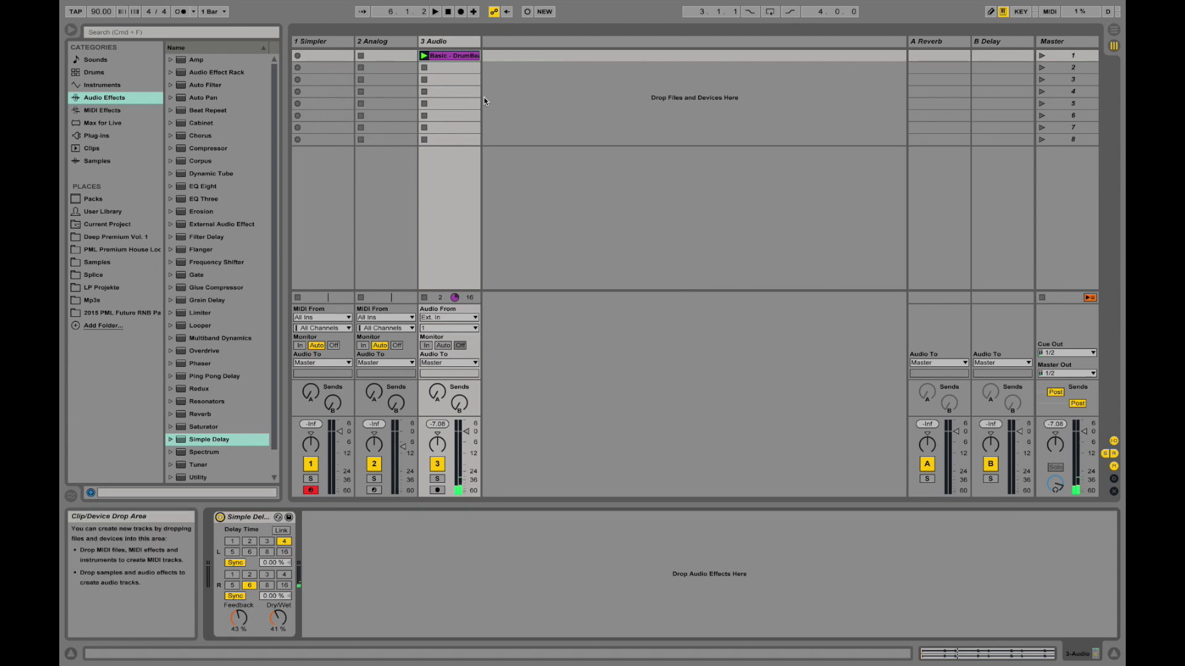
left_click(219, 517)
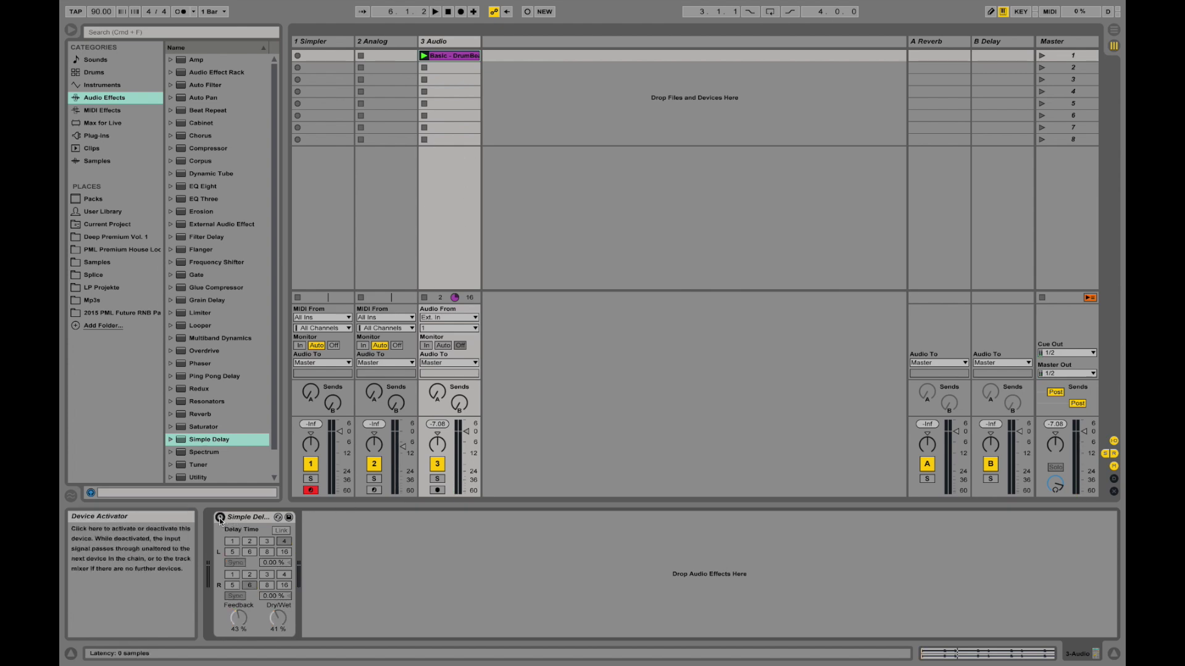
left_click(220, 517)
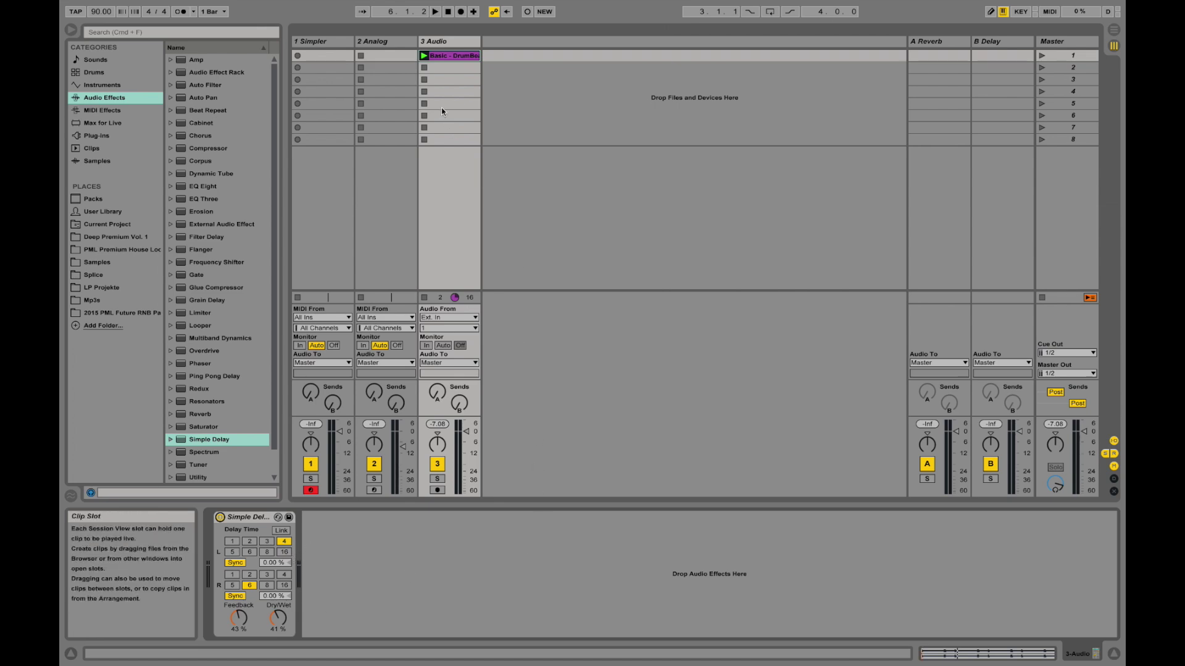
left_click(383, 42)
Look at each track's devices: Simple Delay, Simpler and the Analog instrument.
left_click(448, 38)
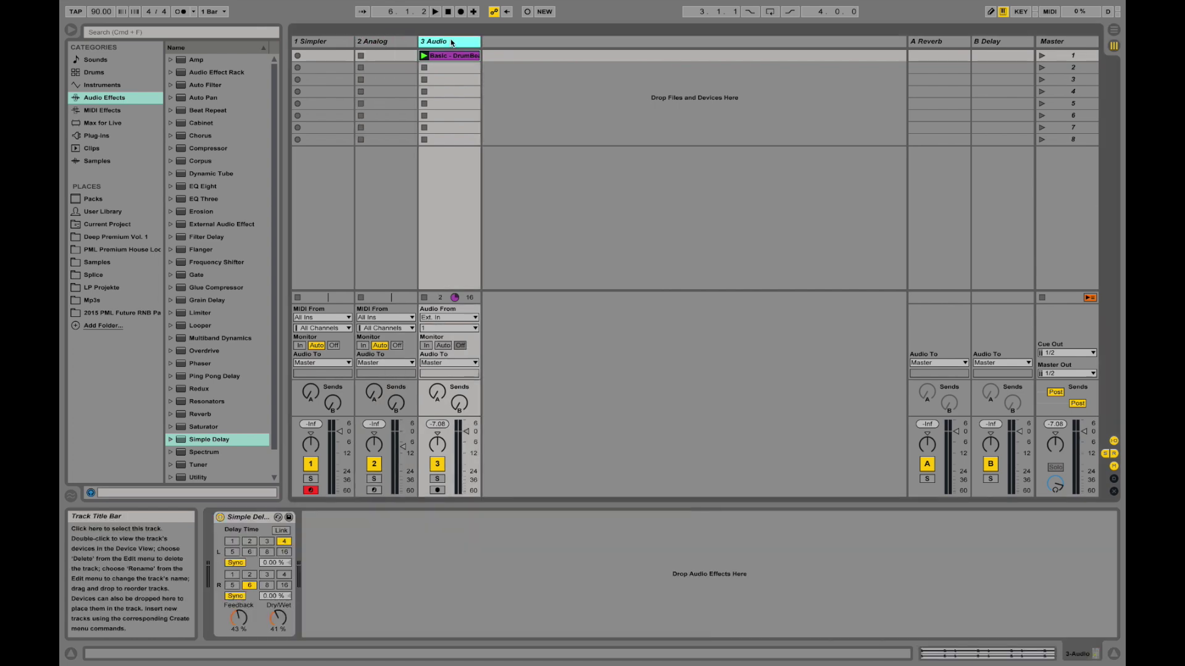
left_click(321, 42)
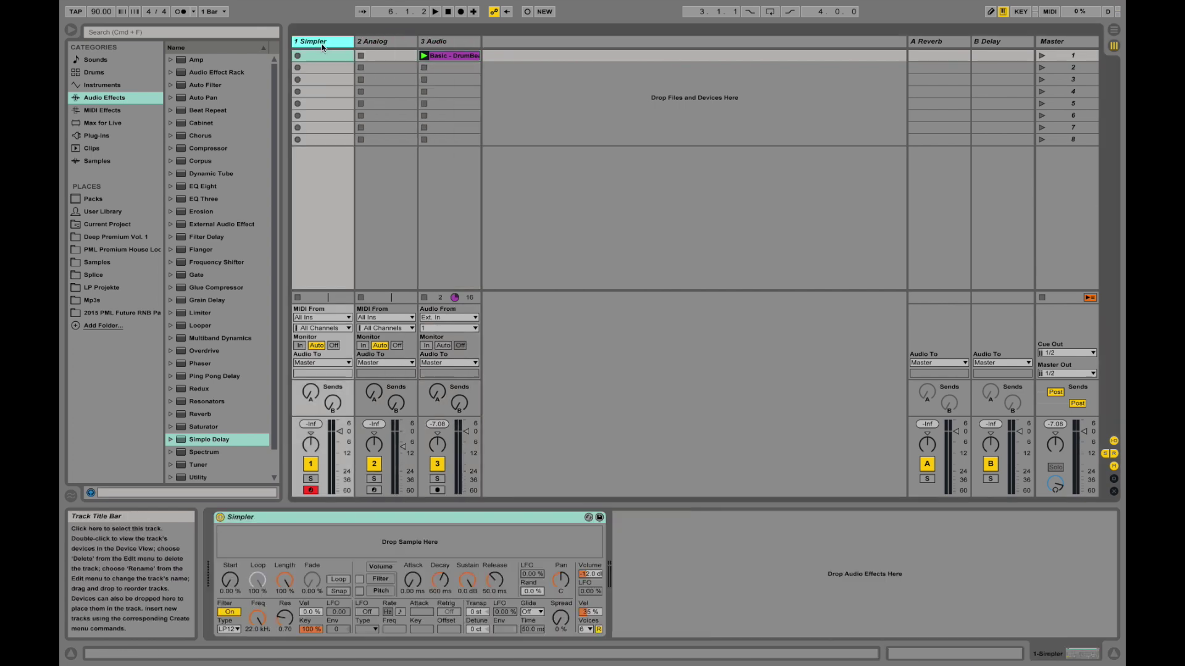
left_click(383, 43)
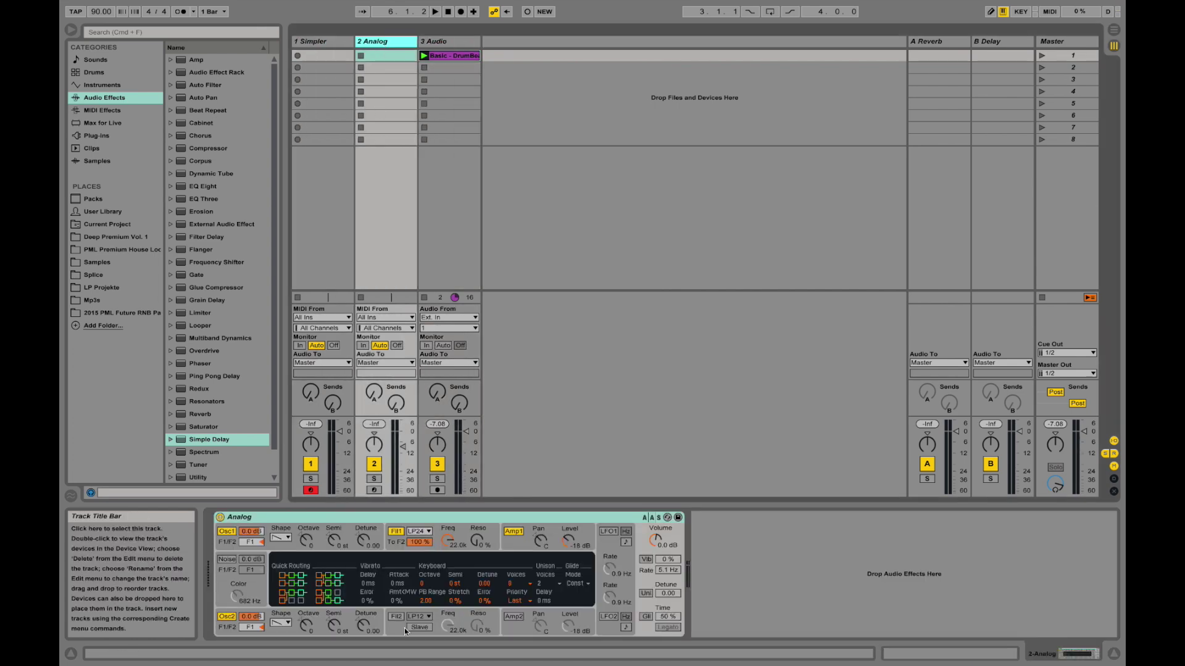
left_click(441, 42)
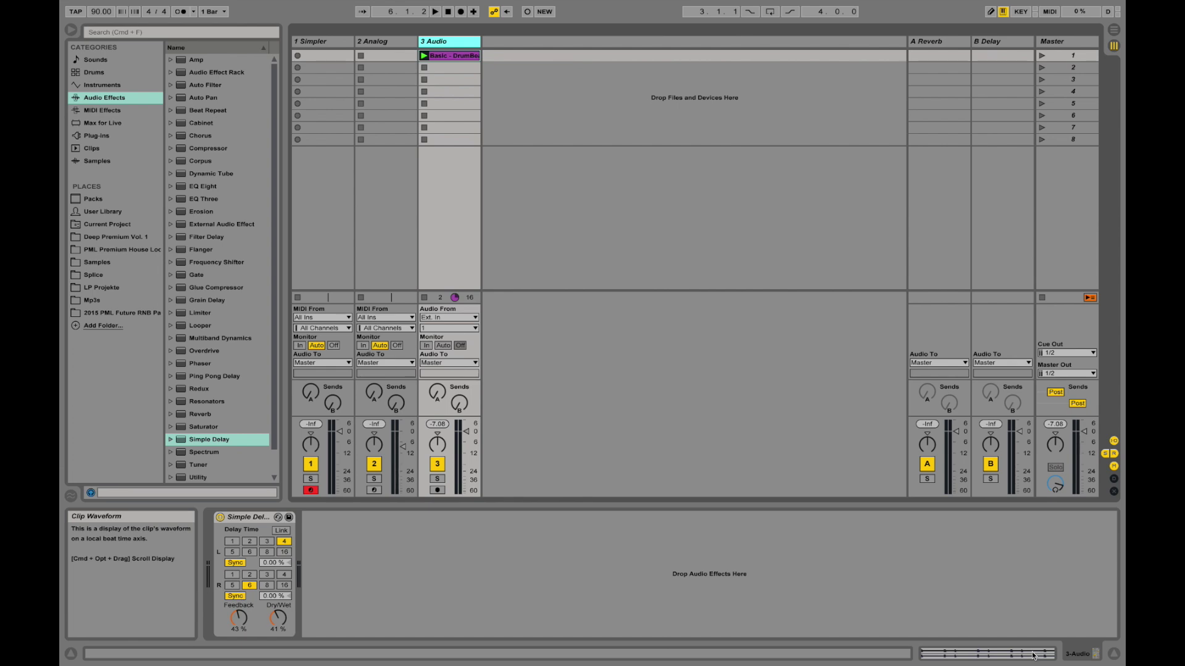
Flip the detail view between DrumBeat's waveform and Simple Delay, then select the 2 Analog track.
key("shift+Tab")
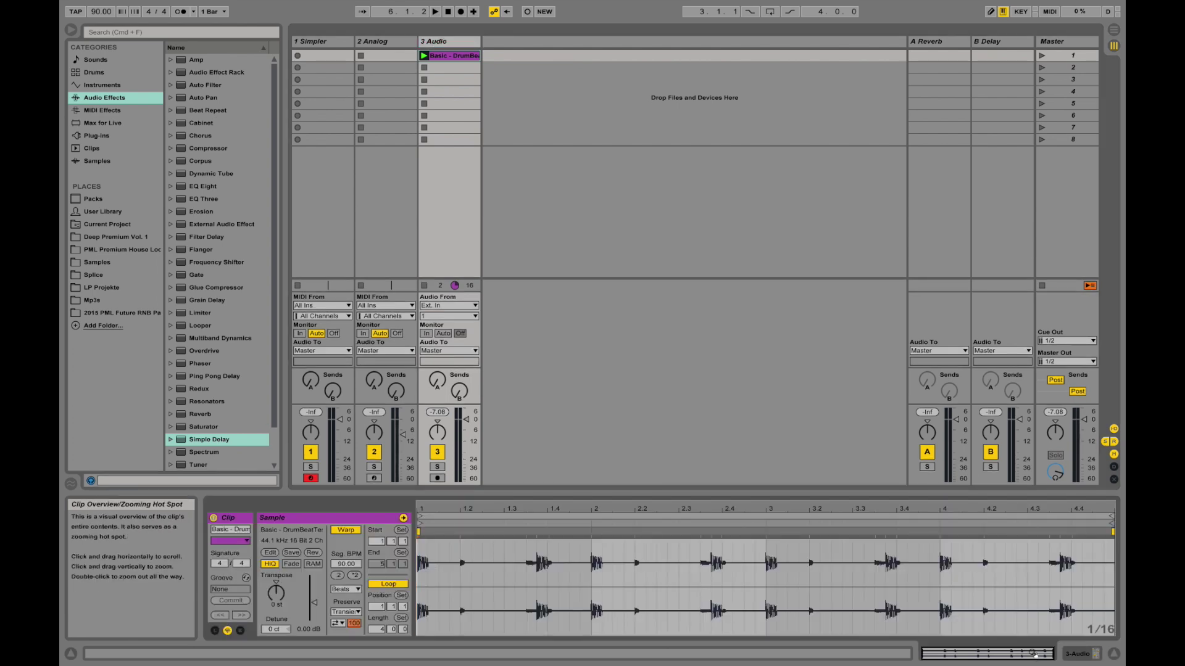
left_click(1081, 655)
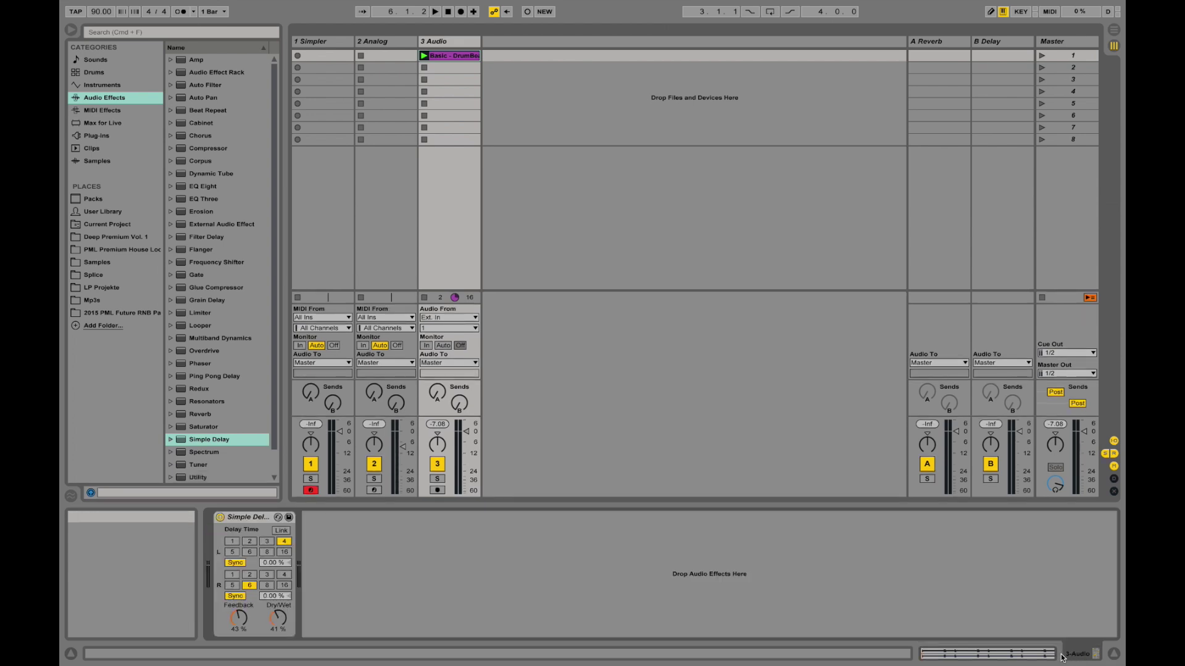
left_click(1037, 654)
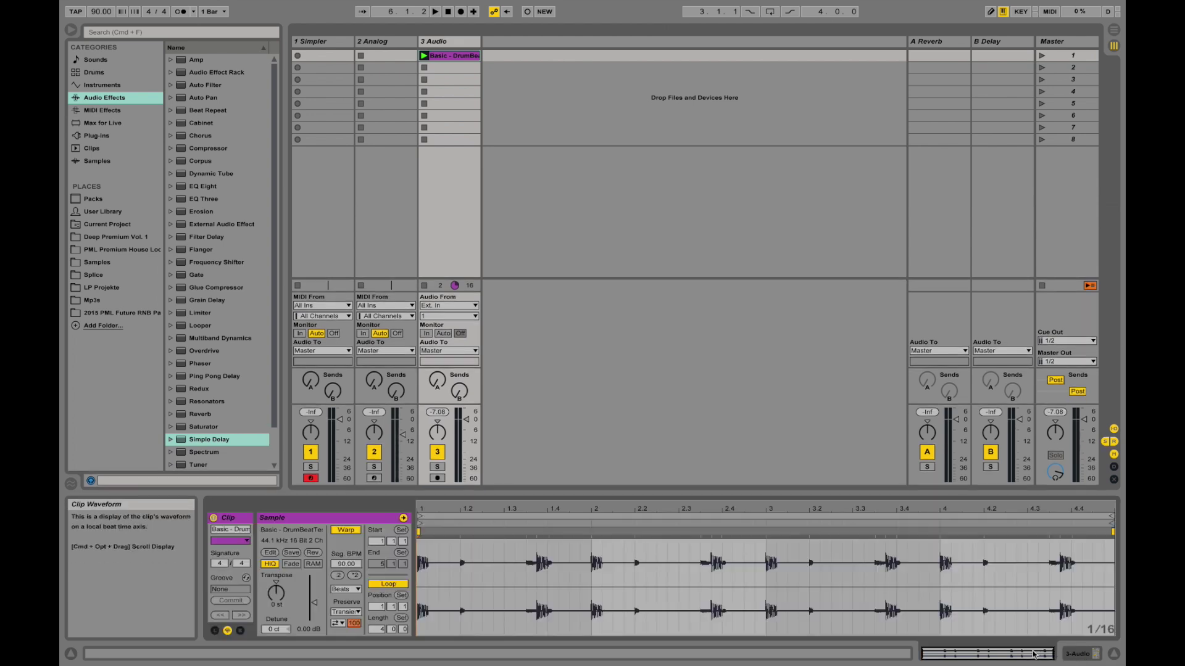
left_click(1087, 656)
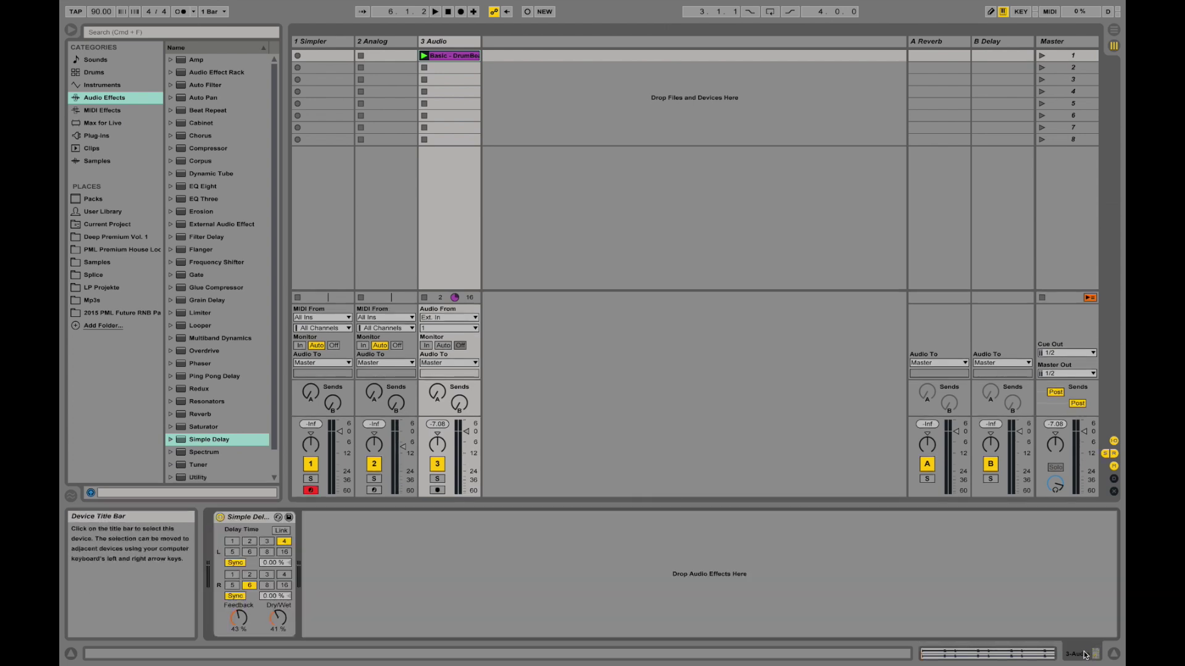
left_click(1033, 660)
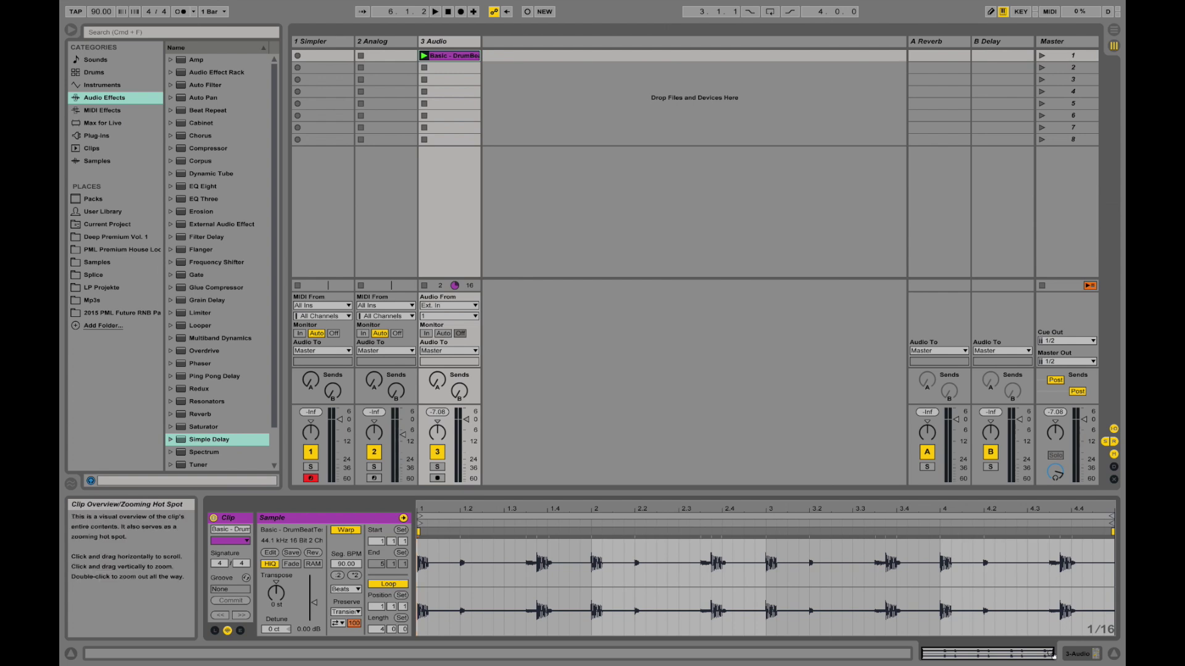
left_click(1076, 655)
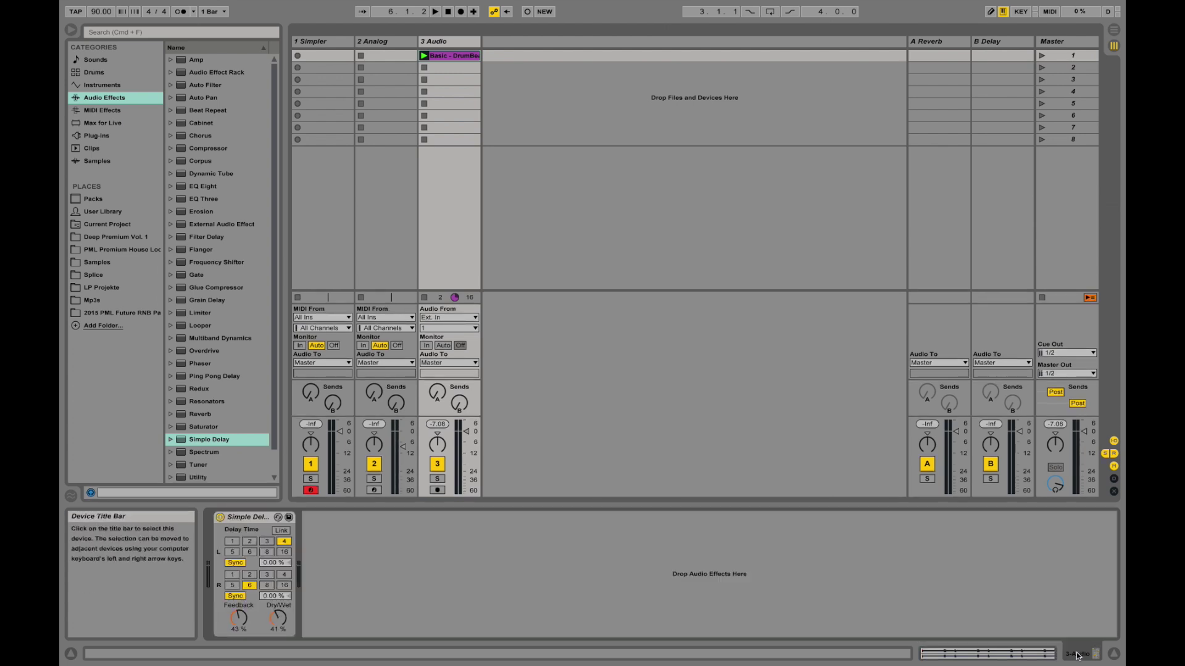
left_click(1041, 655)
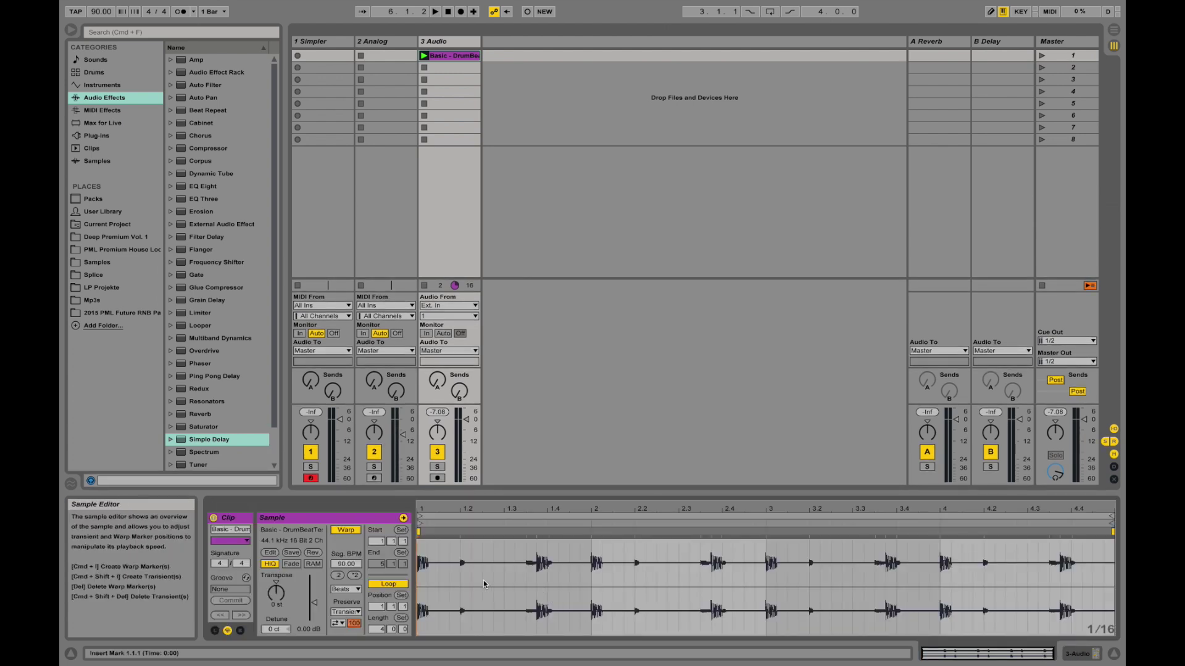
left_click(383, 42)
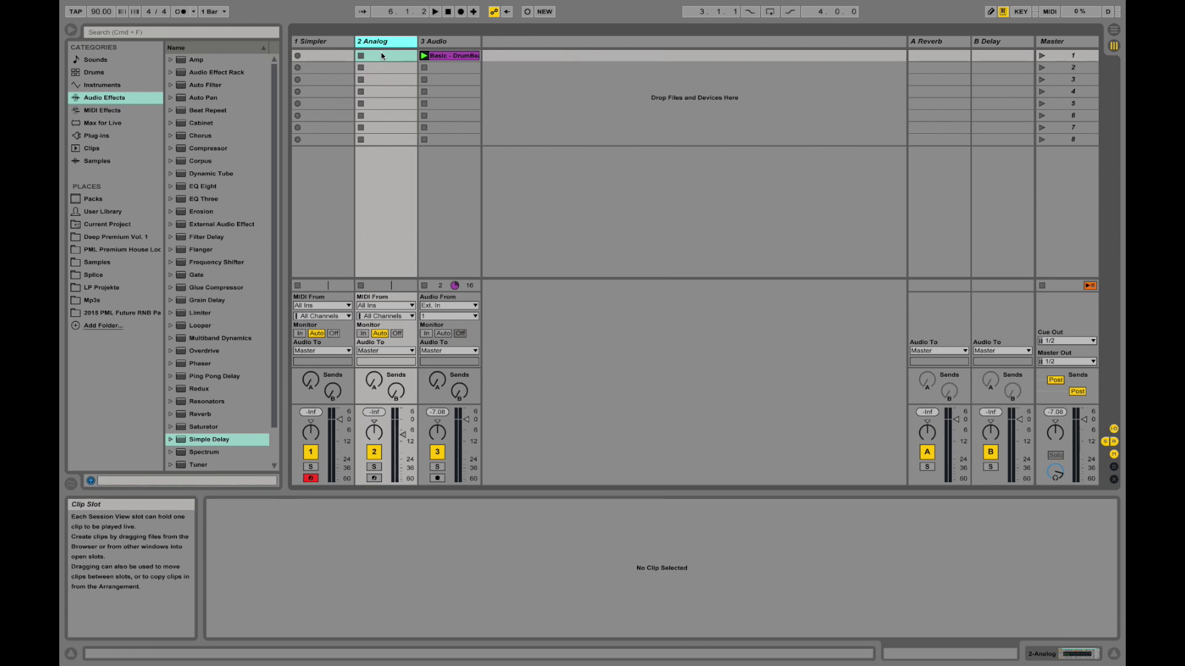
Create a one-bar MIDI clip on 2 Analog with a single short C3 note at 1.1.1.
double_click(388, 57)
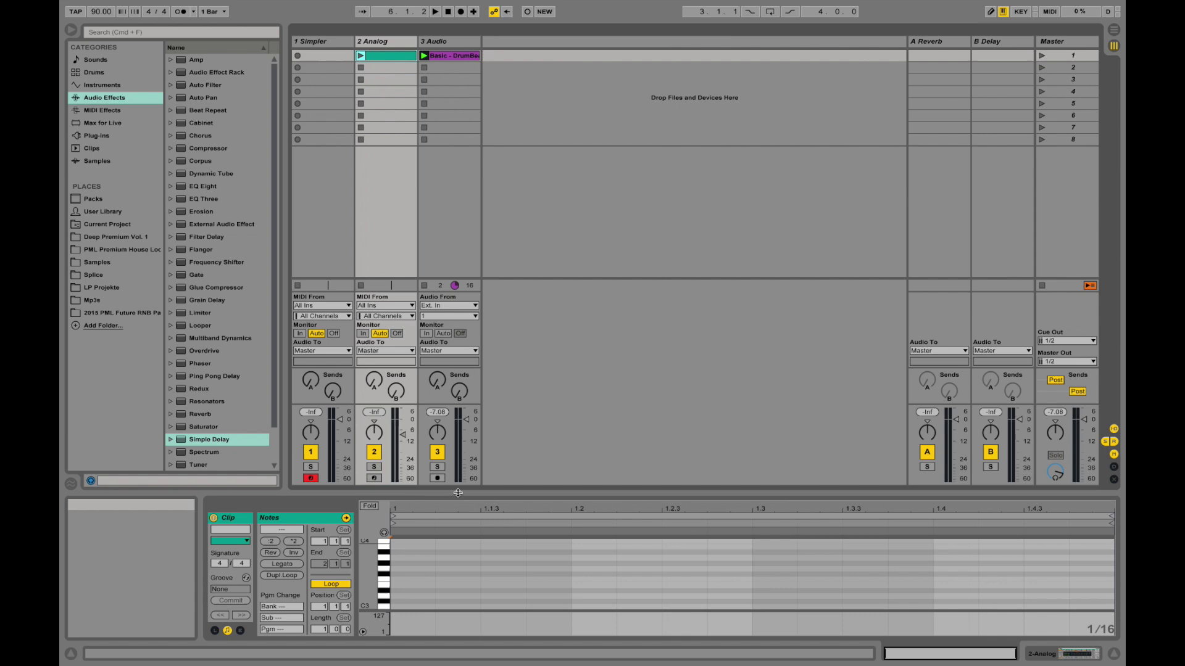
left_click_drag(458, 493, 448, 341)
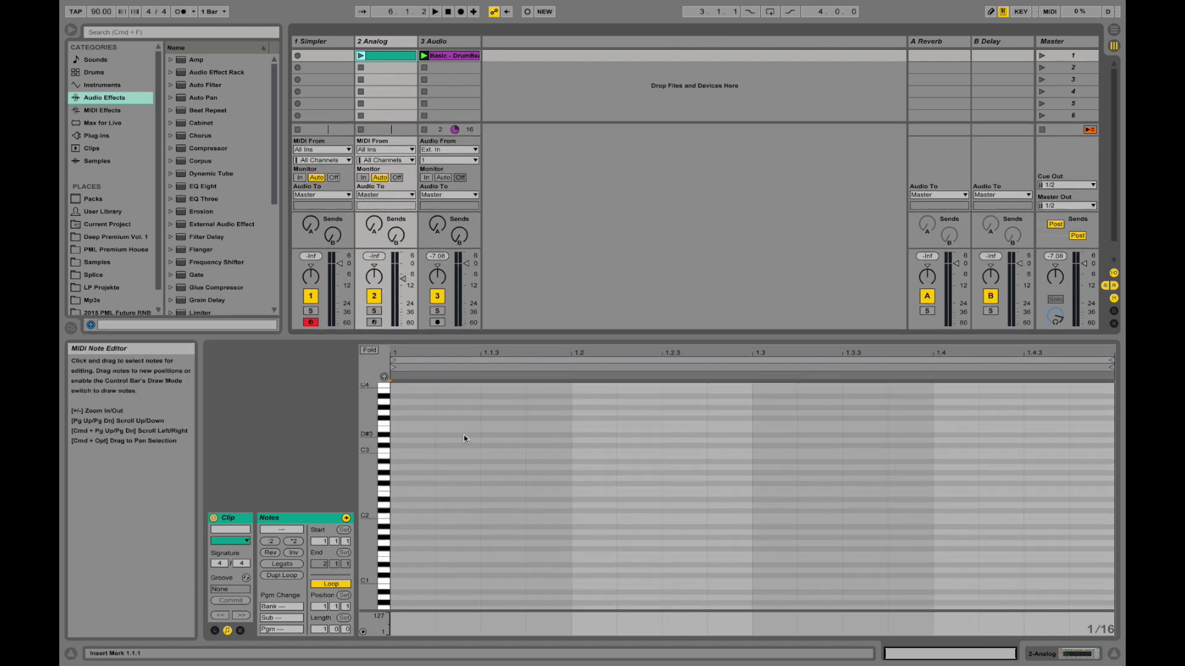
left_click(410, 456)
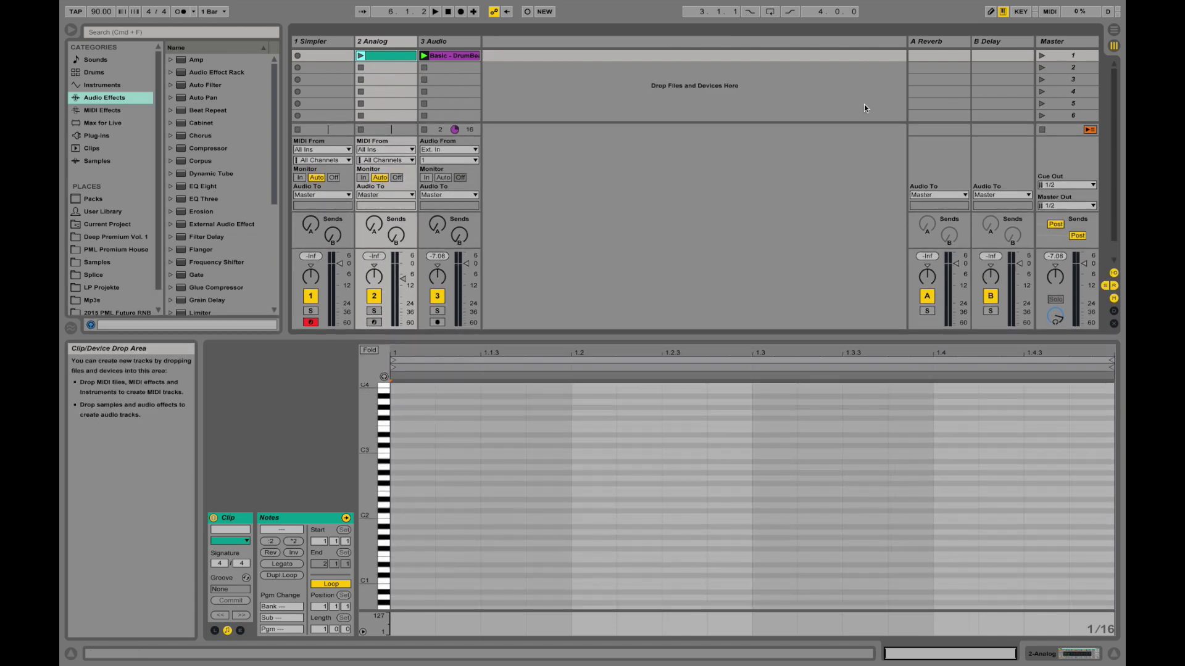
double_click(410, 453)
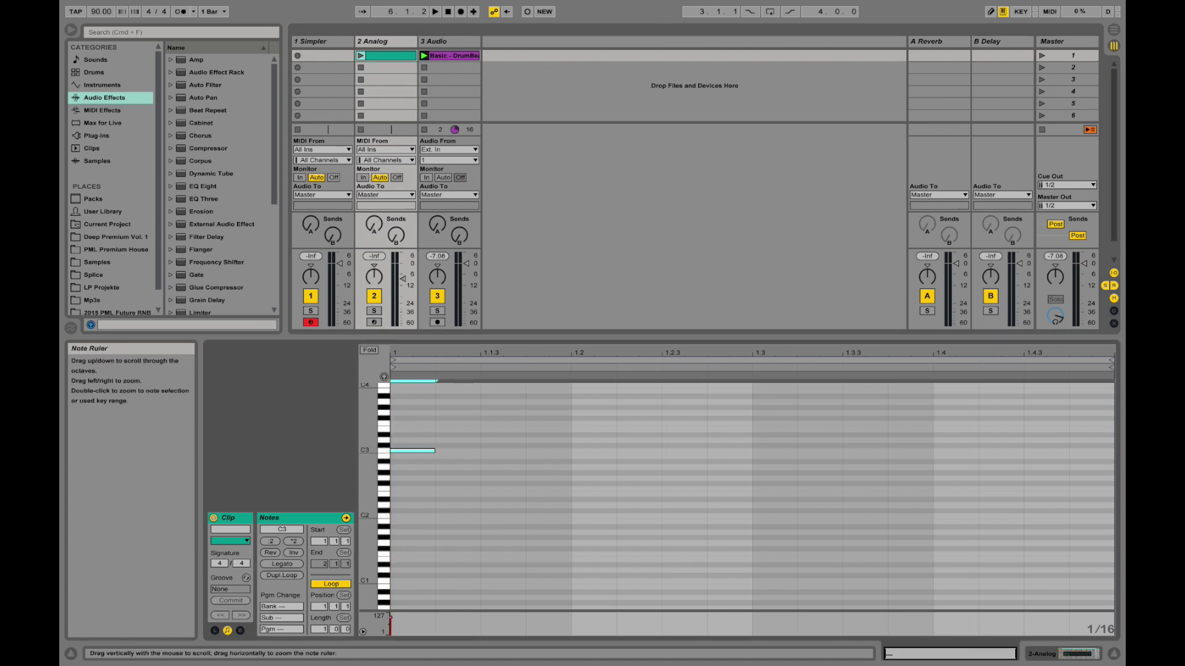
left_click_drag(367, 450, 389, 449)
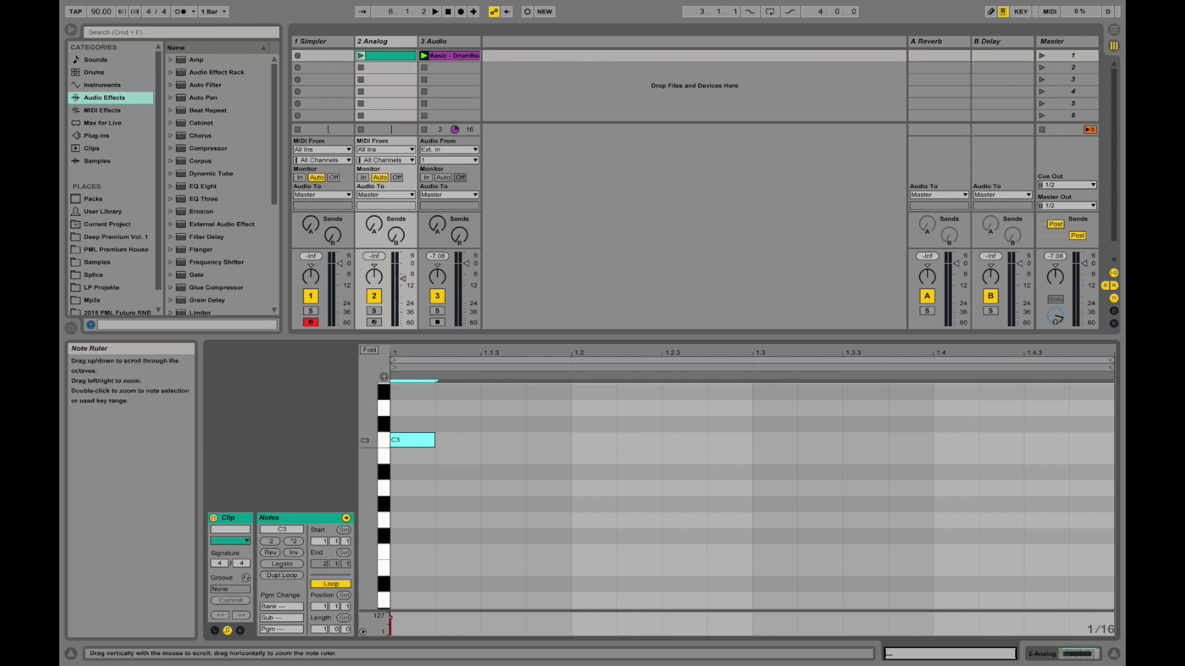
left_click_drag(366, 434, 367, 481)
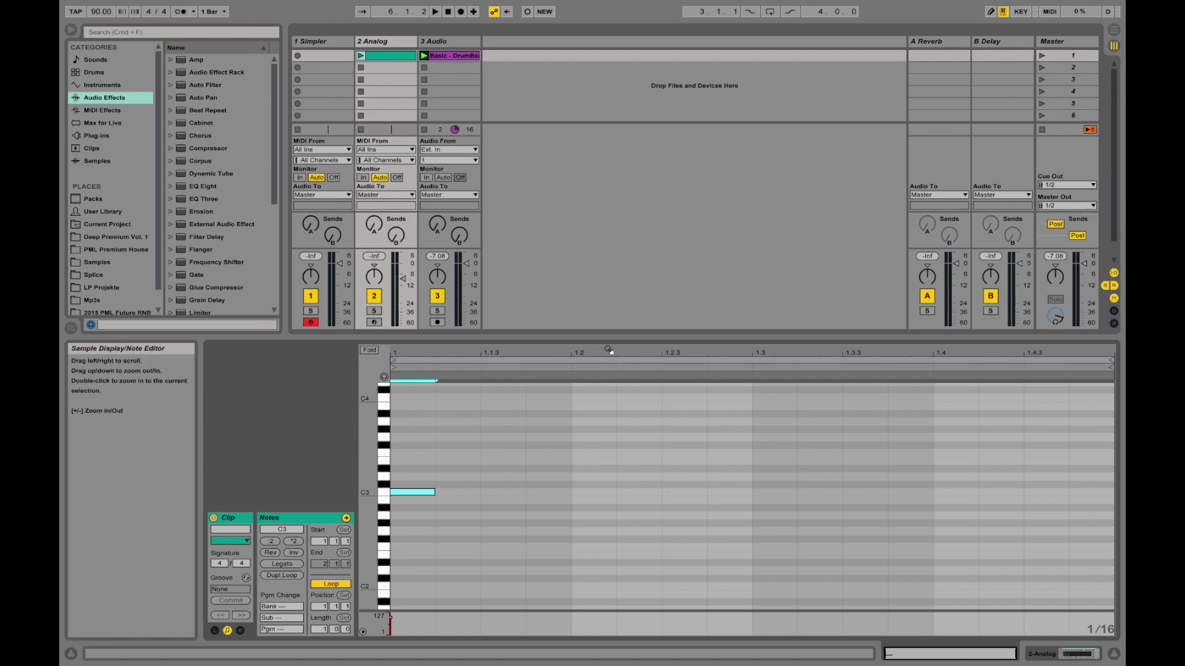
mouse_move(622, 353)
left_mouse_down()
mouse_move(622, 386)
mouse_move(621, 361)
left_mouse_up()
mouse_move(404, 350)
left_mouse_down()
mouse_move(404, 370)
mouse_move(451, 379)
mouse_move(451, 369)
mouse_move(404, 358)
left_mouse_up()
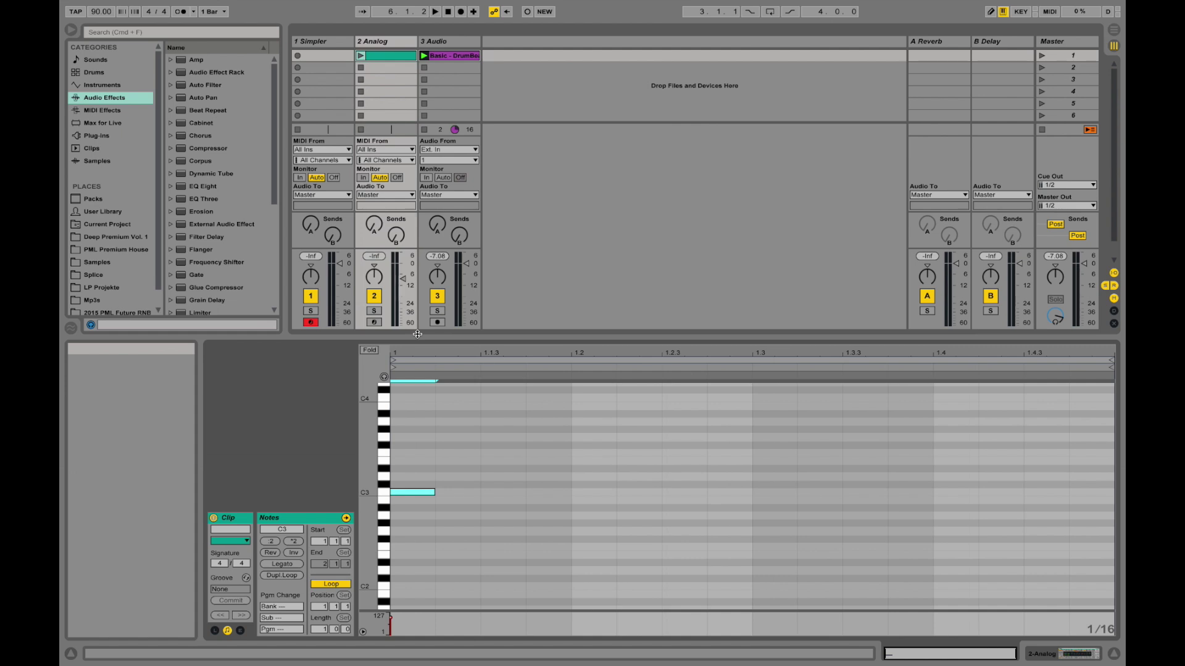
left_click_drag(418, 339, 420, 375)
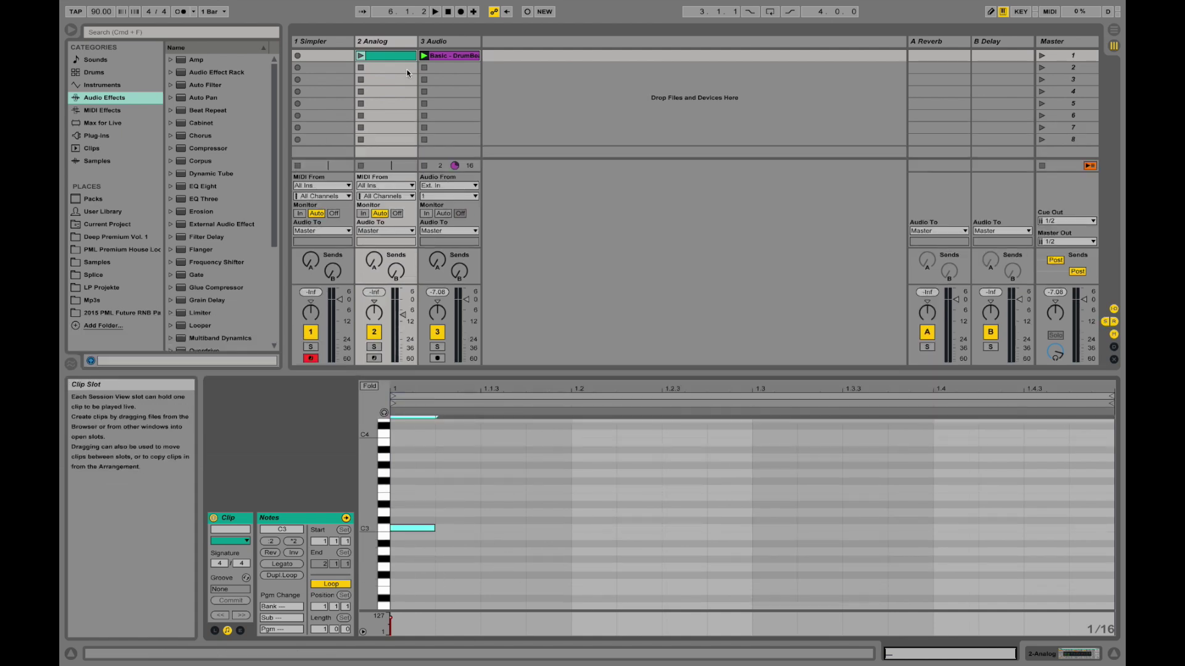
Rename the new Analog clip to 'Midi Clip'.
left_click(395, 55)
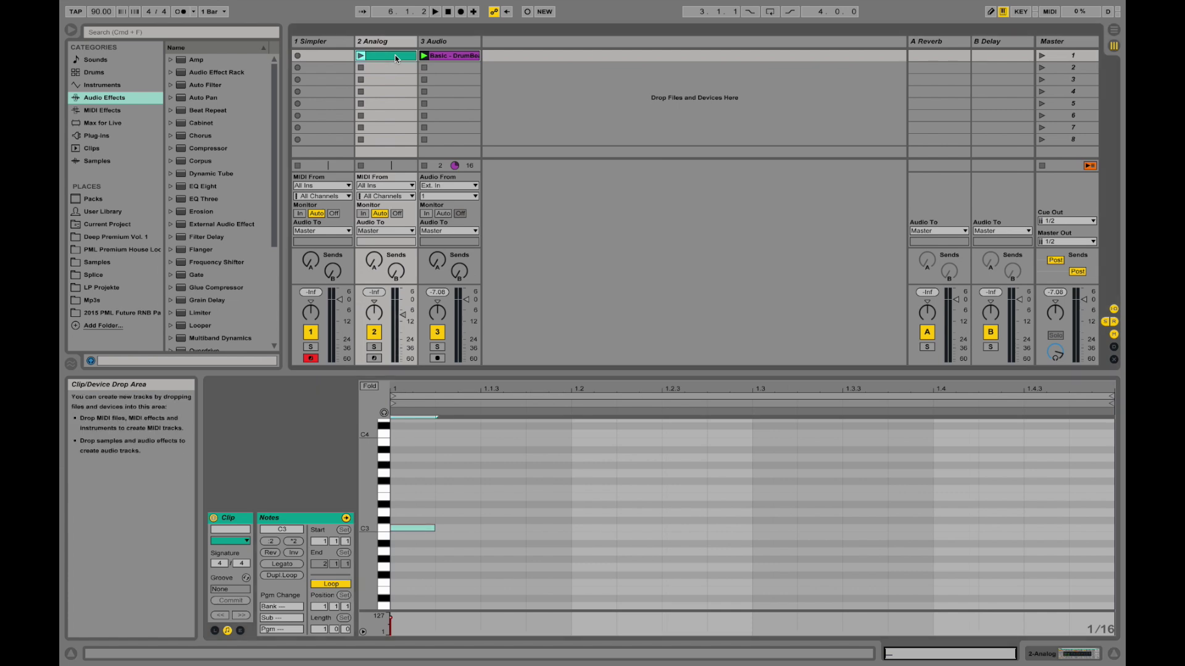
right_click(395, 55)
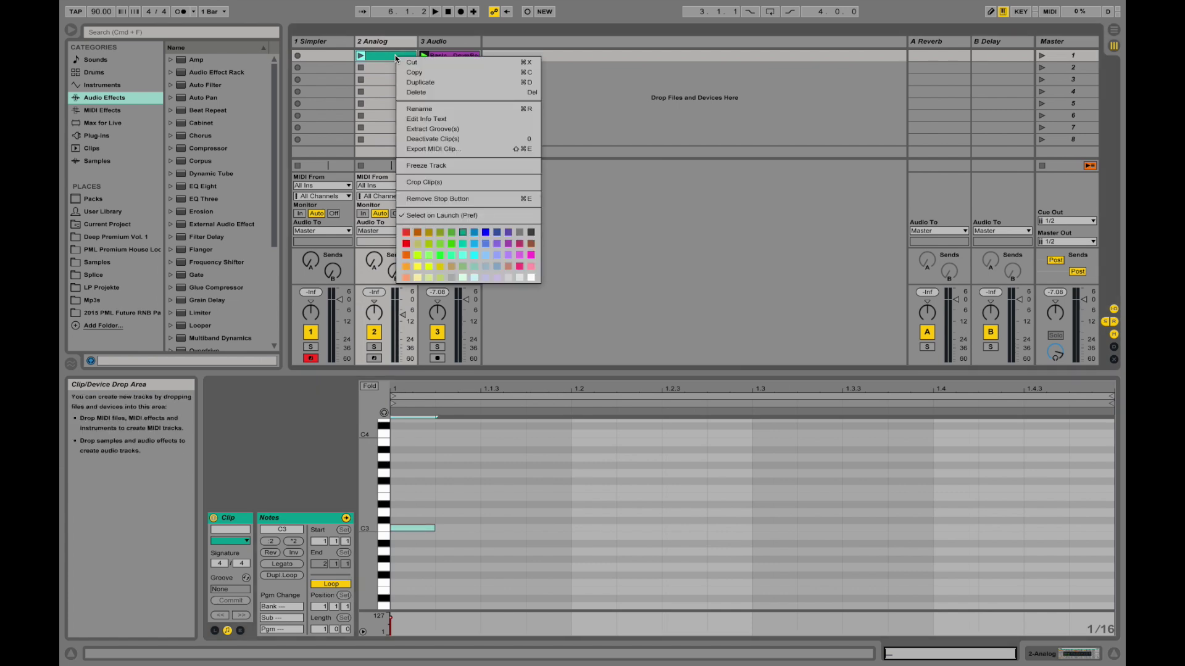
left_click(422, 111)
type("Midi")
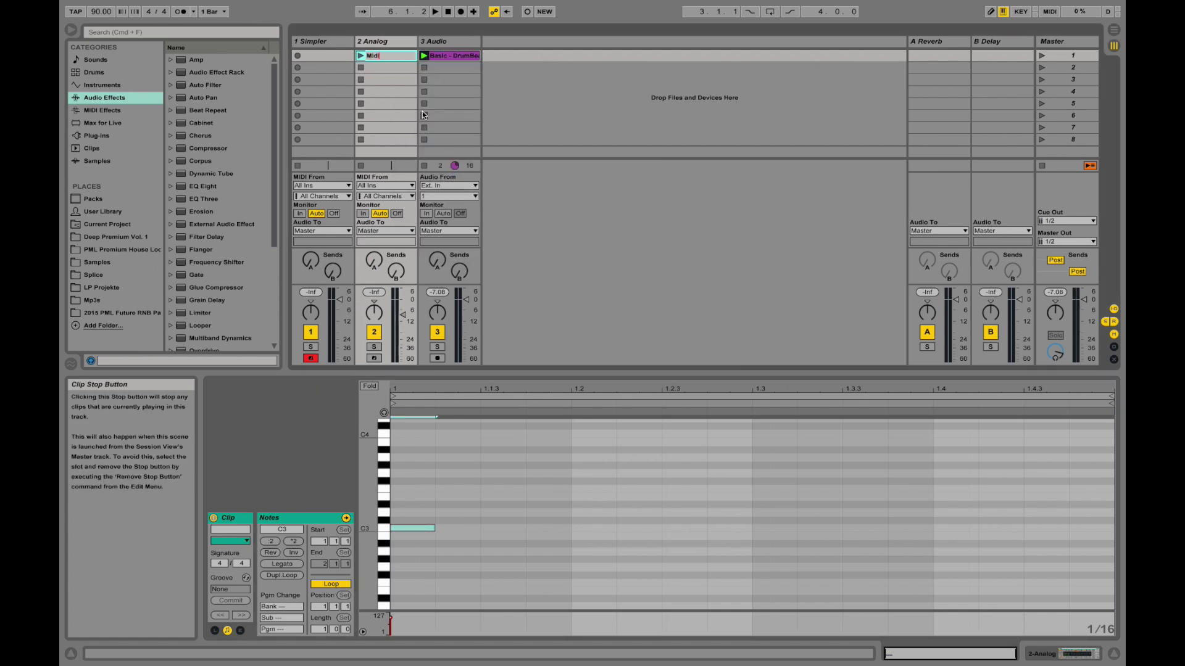
type(" Clip")
key("Return")
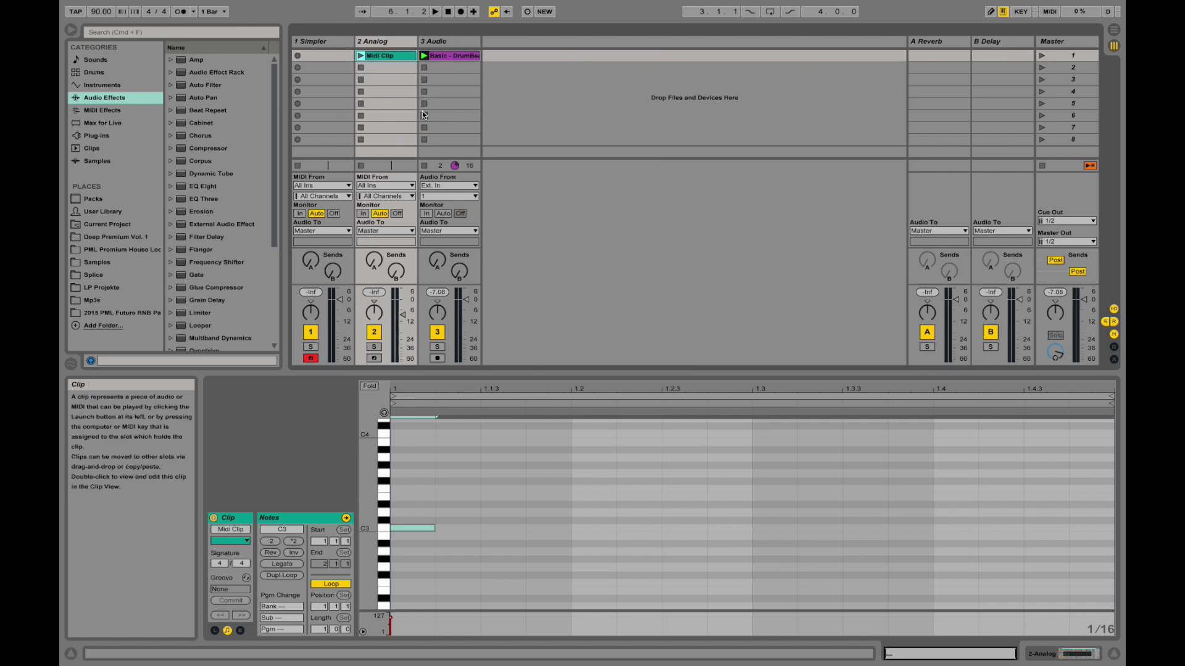
Launch Midi Clip, lower the Analog track to -19.3 dB, and select 3 Audio.
left_click(360, 56)
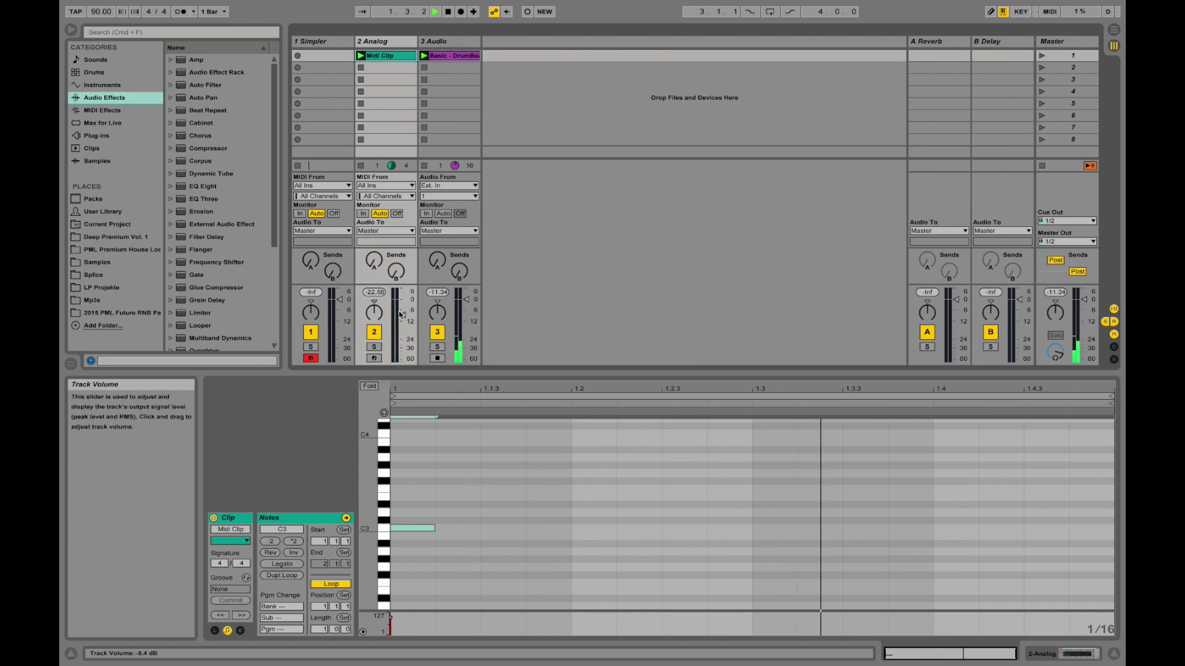
left_click_drag(403, 317, 404, 328)
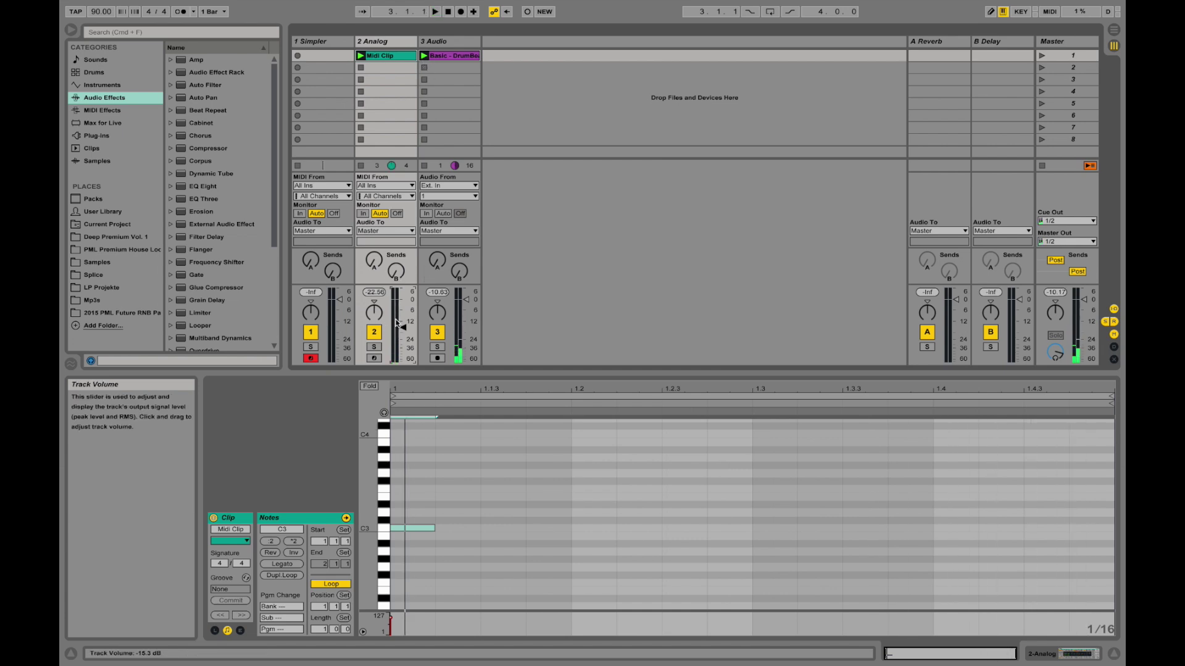
left_click(433, 42)
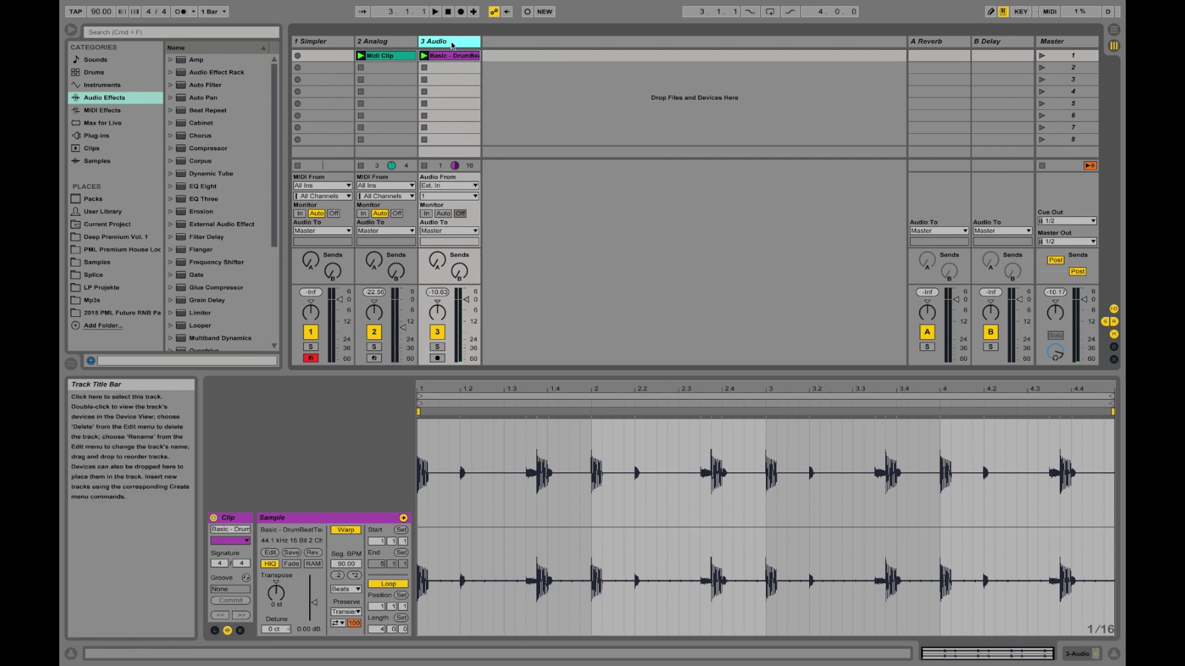
Turn off the 3 Audio track's Simple Delay, then play and stop the set.
double_click(451, 44)
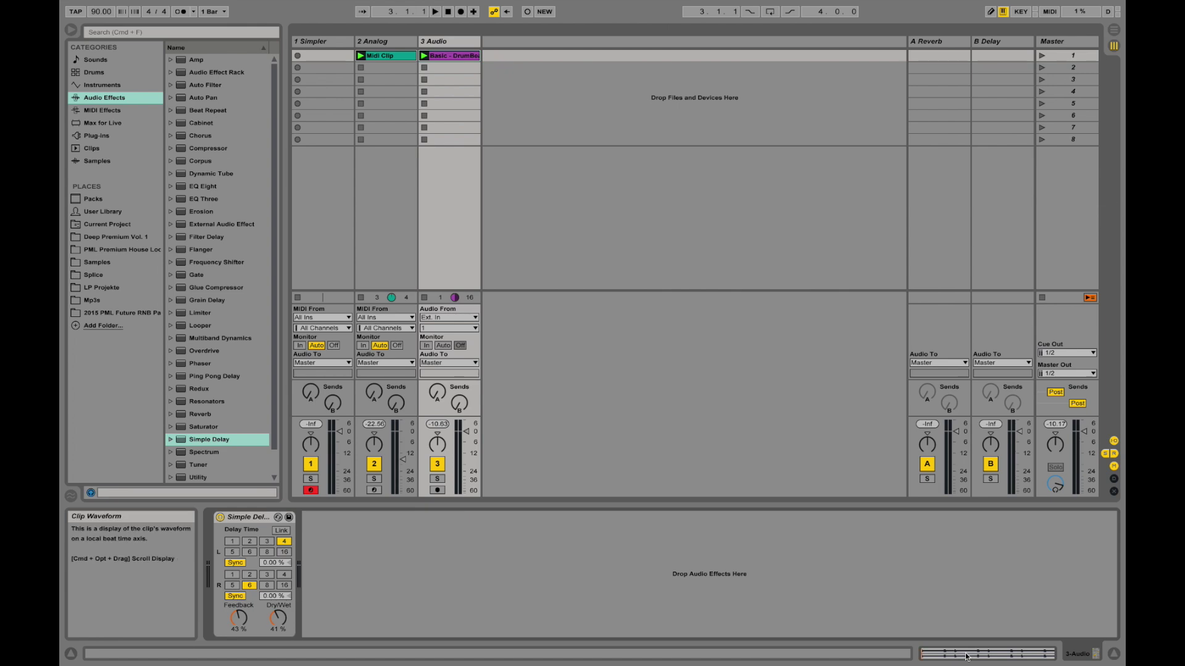
key("shift+Tab")
key("shift+Tab")
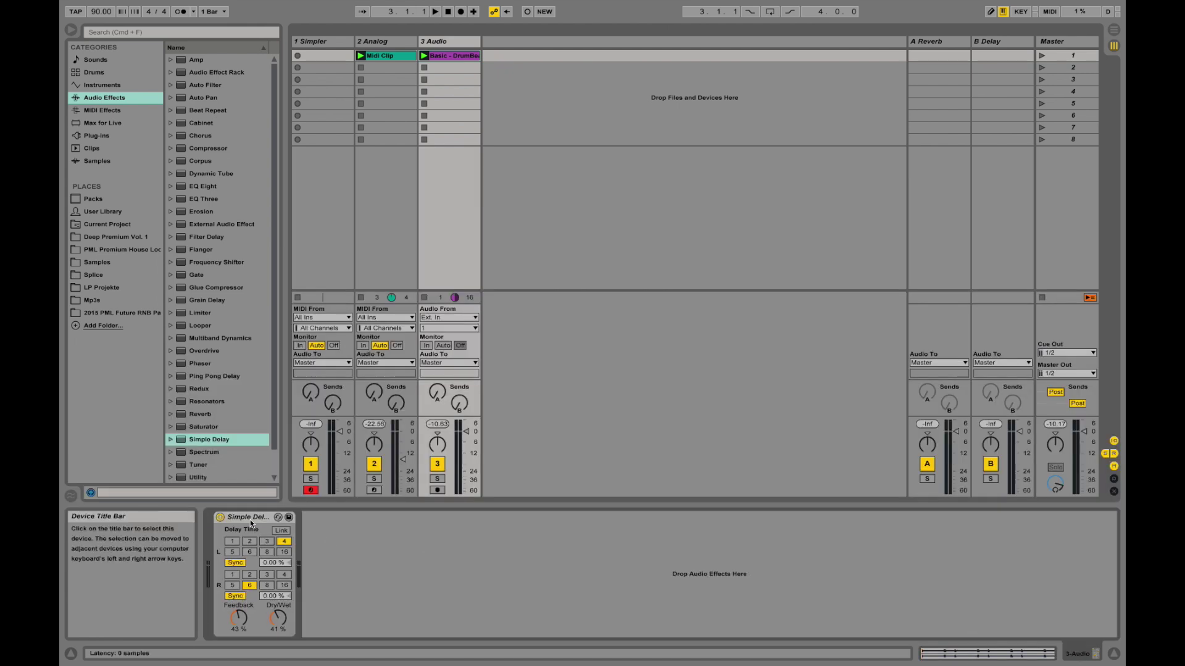
left_click(220, 517)
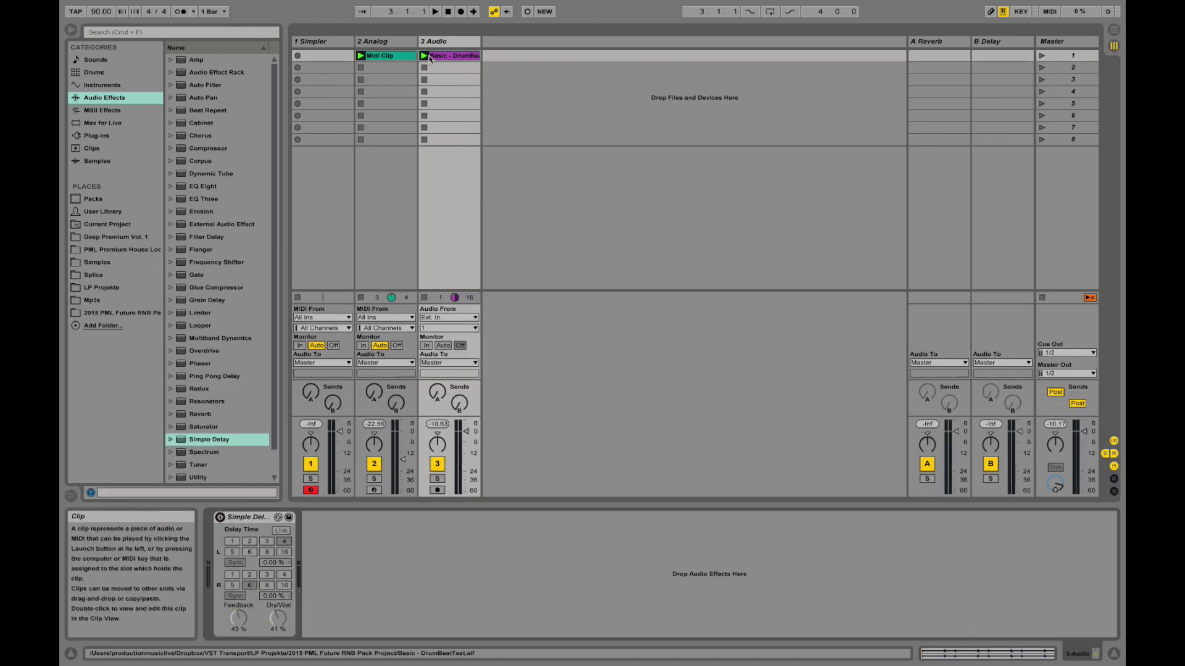
left_click(436, 12)
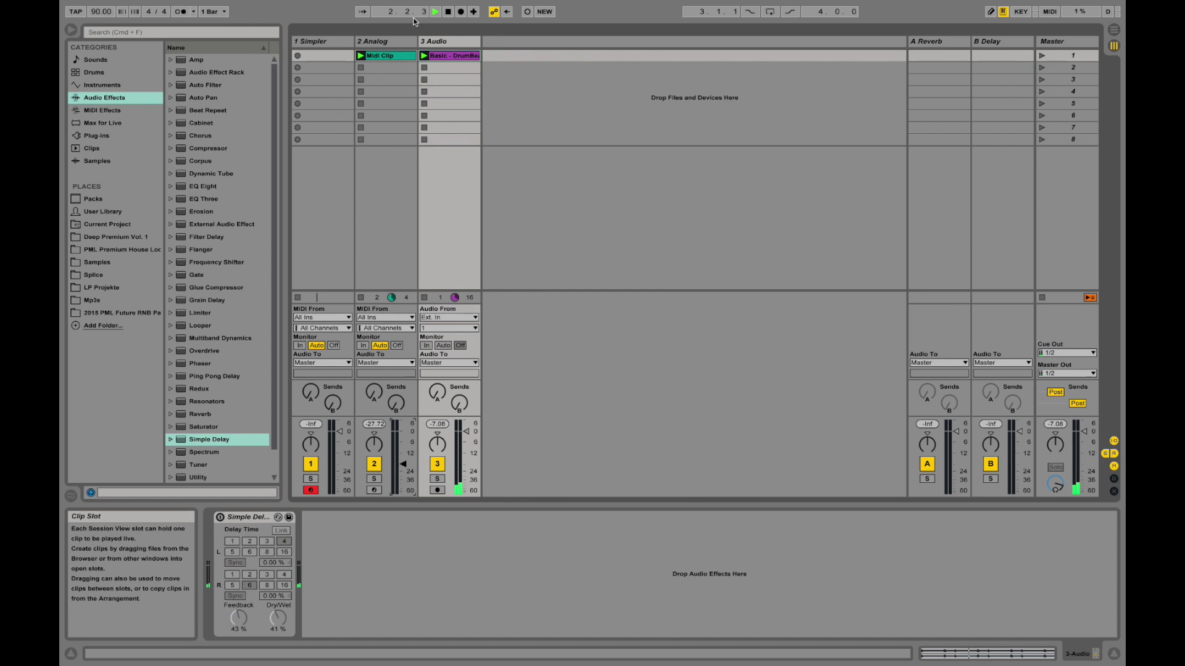
key("space")
Open Midi Clip's notes and drag the C3 note down an octave to C2.
double_click(392, 57)
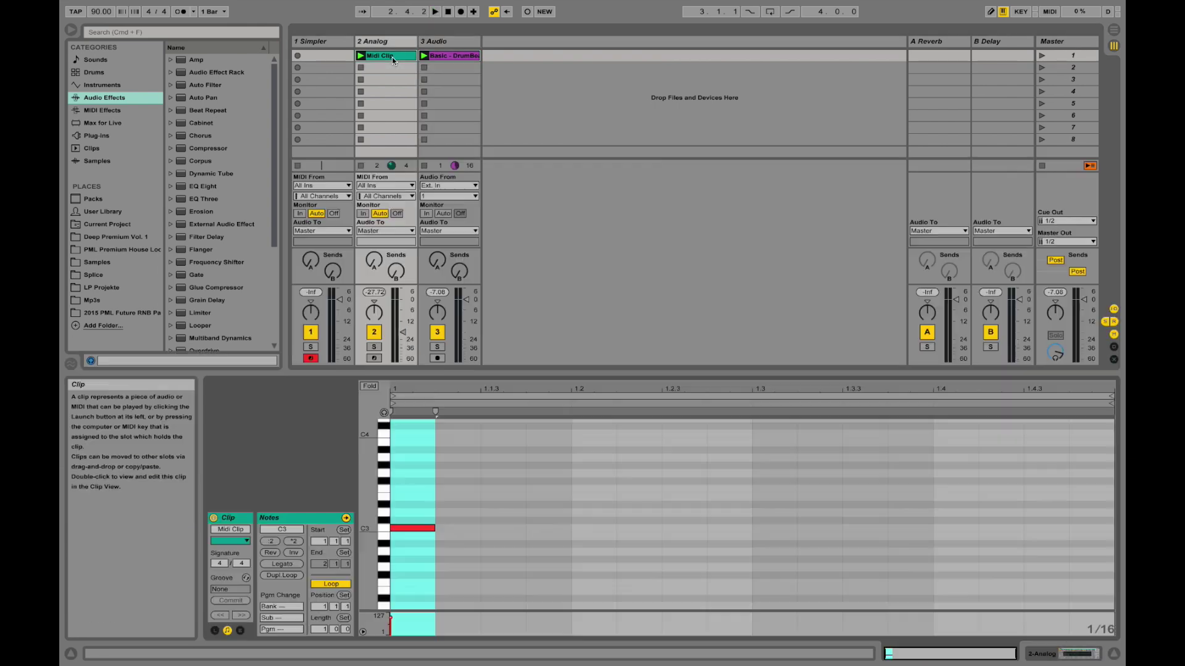
left_click_drag(490, 570, 401, 521)
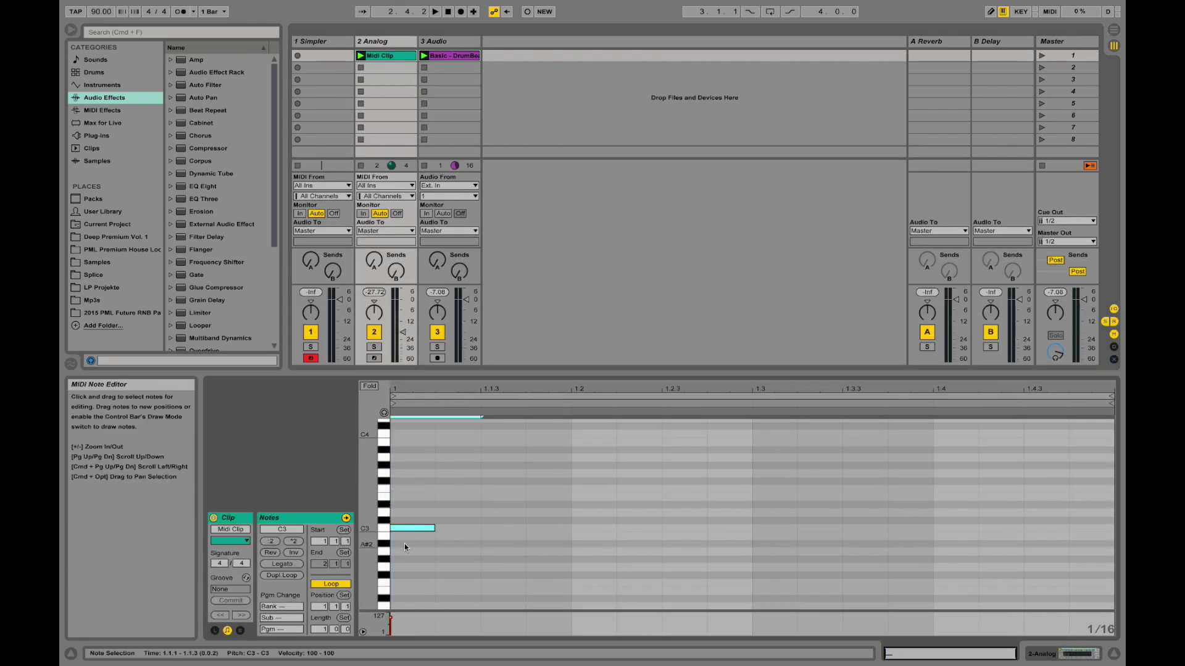
scroll(401, 548, "down", 5)
left_click_drag(412, 439, 415, 537)
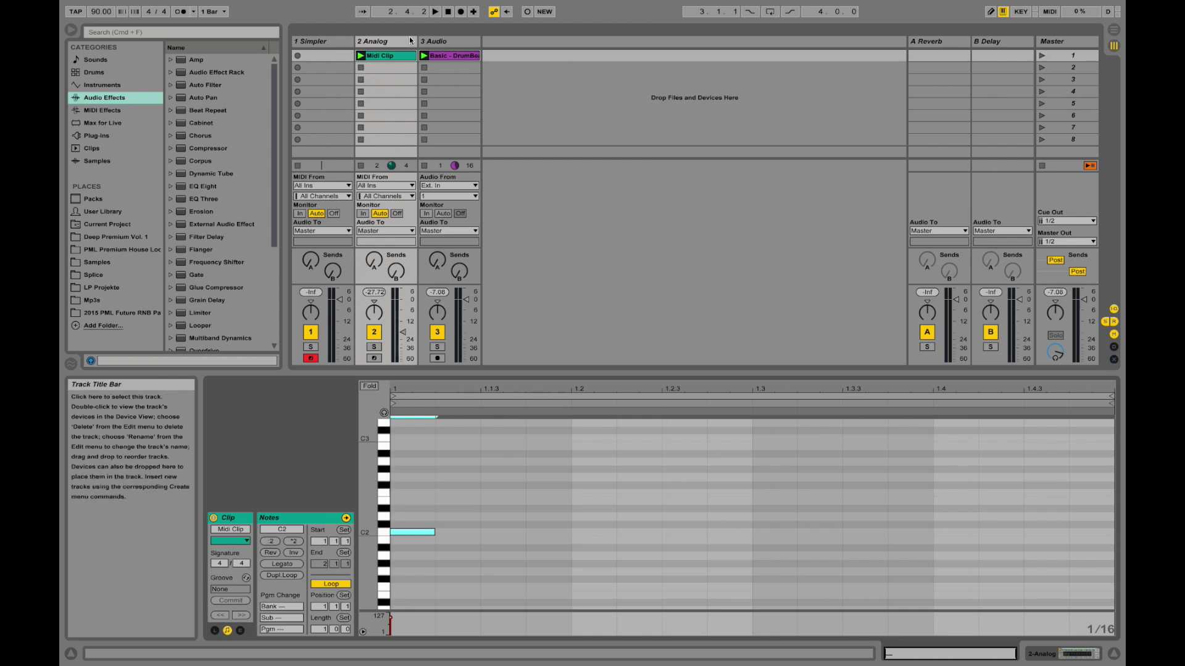
With the drum loop playing, move the note to C1 and lower Analog to -30.03 dB.
left_click(425, 57)
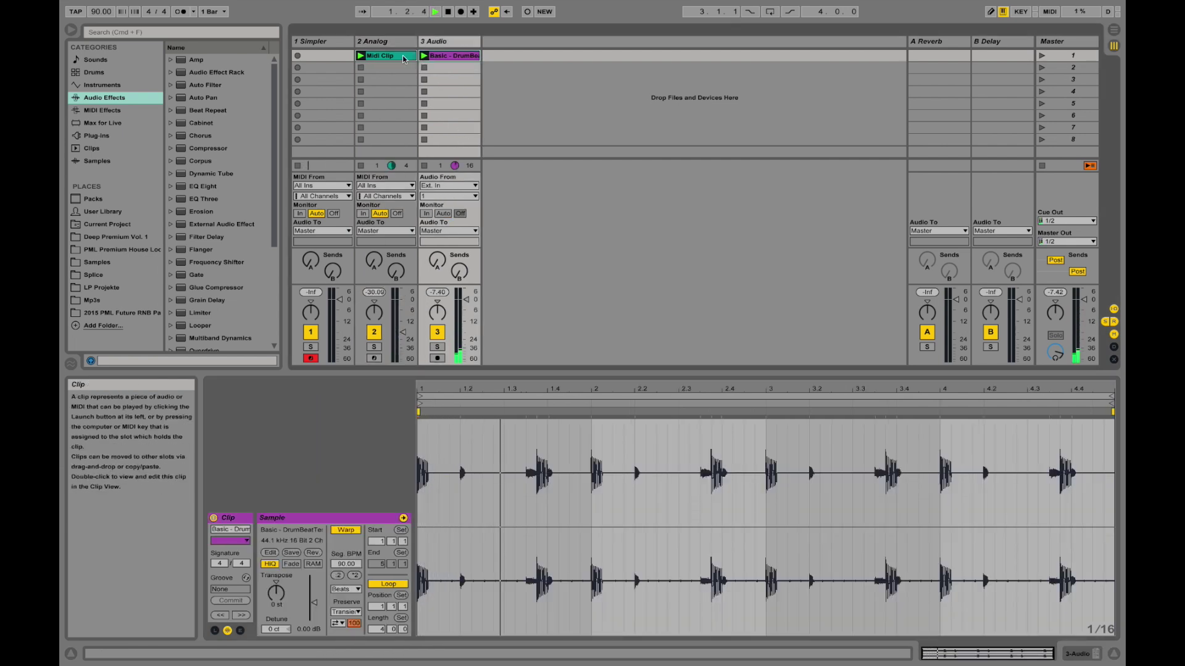
left_click(403, 57)
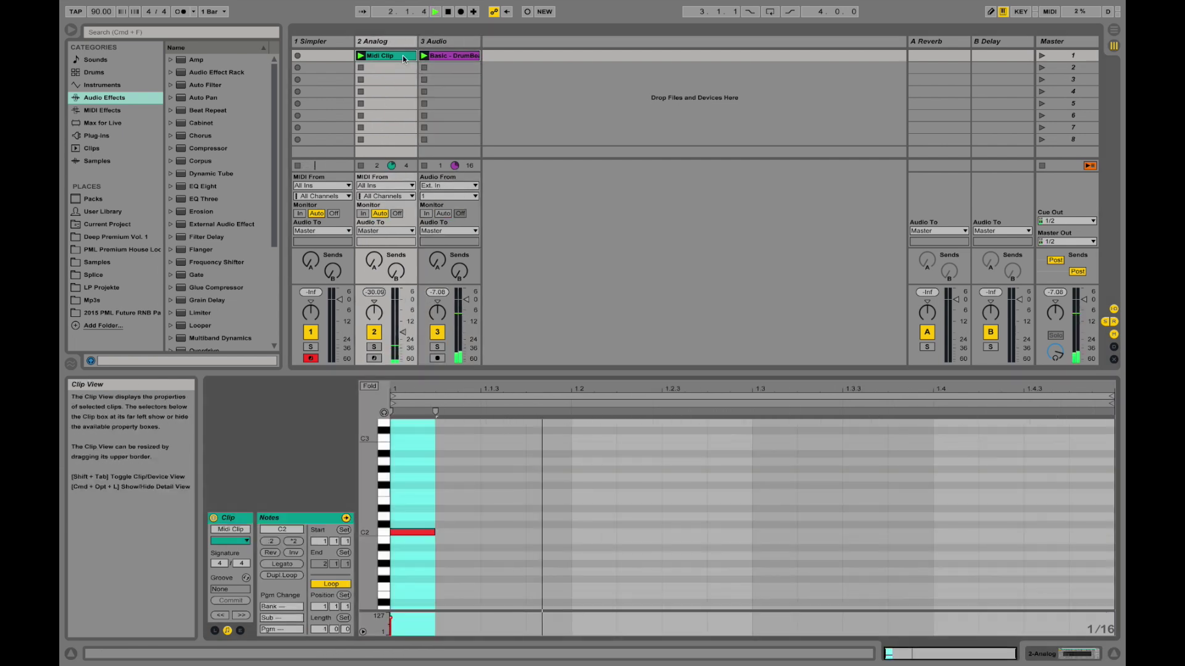
left_click_drag(495, 544, 393, 514)
scroll(448, 546, "down", 3)
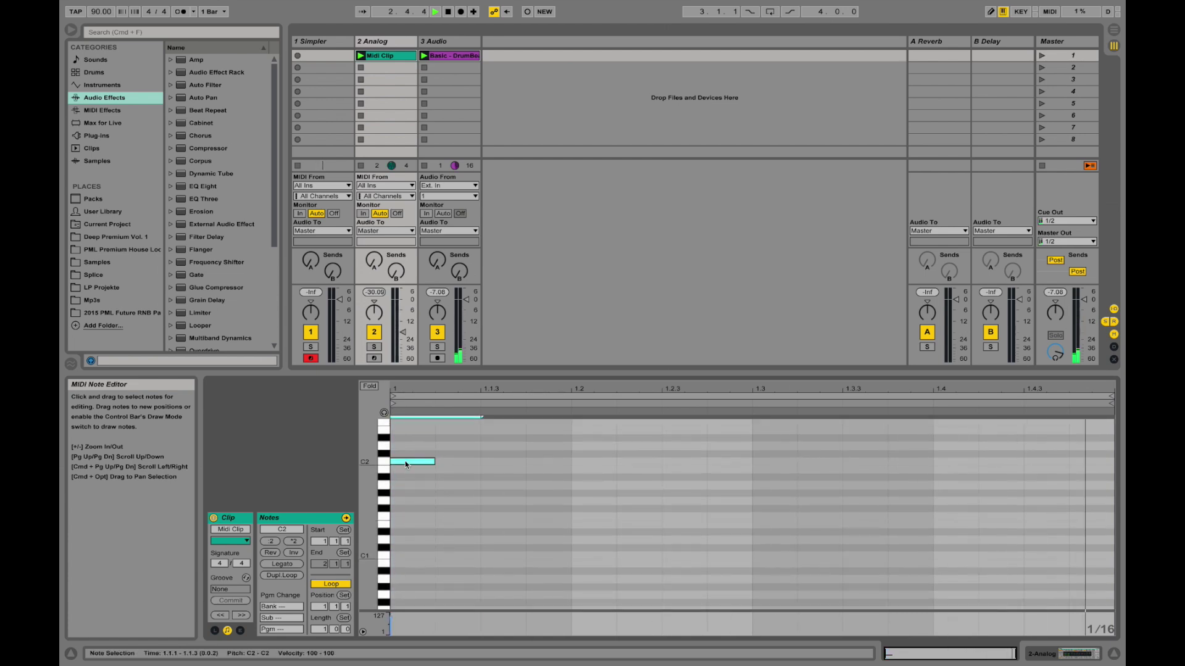
left_click_drag(406, 465, 431, 556)
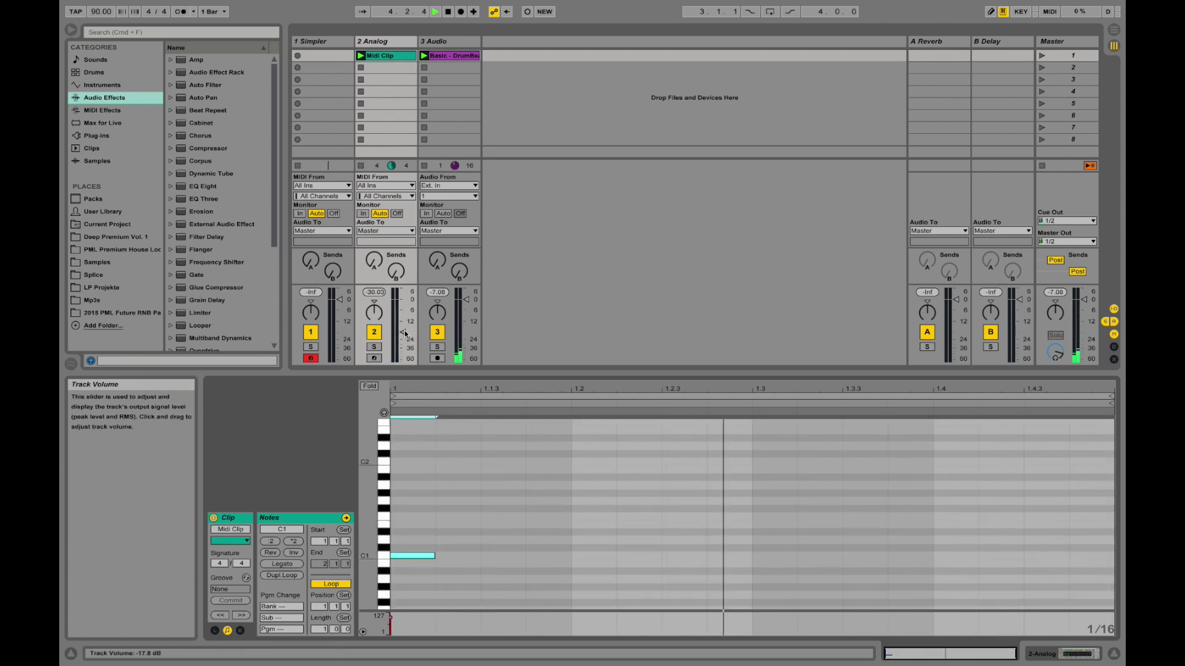
left_click_drag(405, 334, 404, 340)
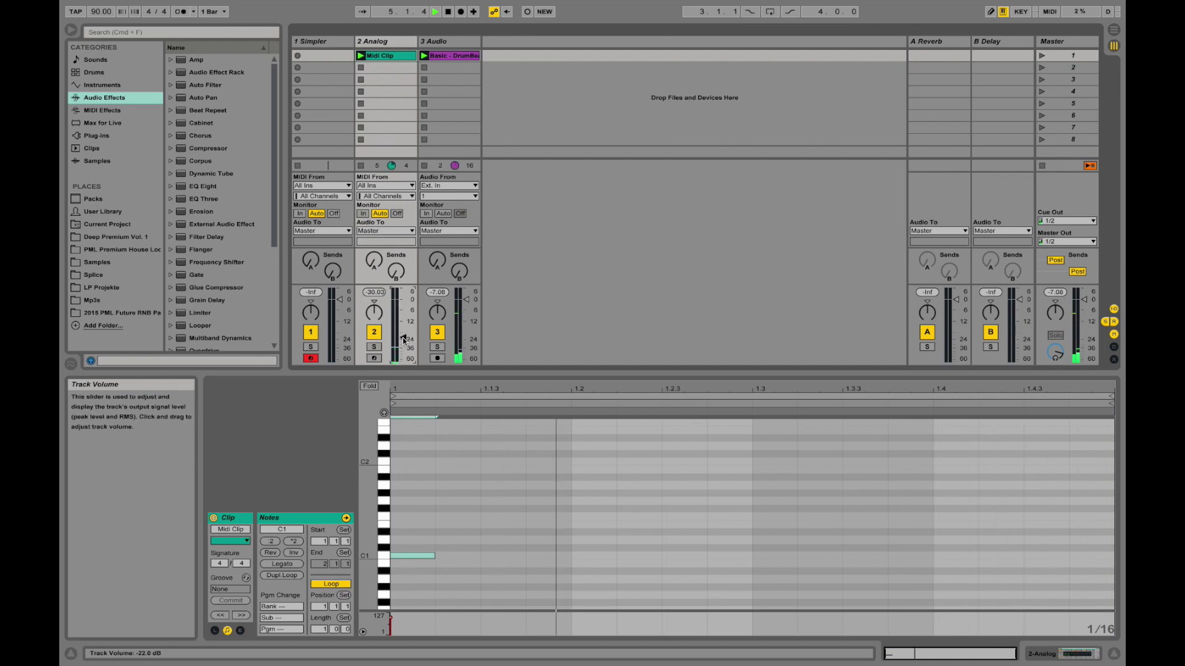
key("space")
left_click_drag(492, 374, 492, 498)
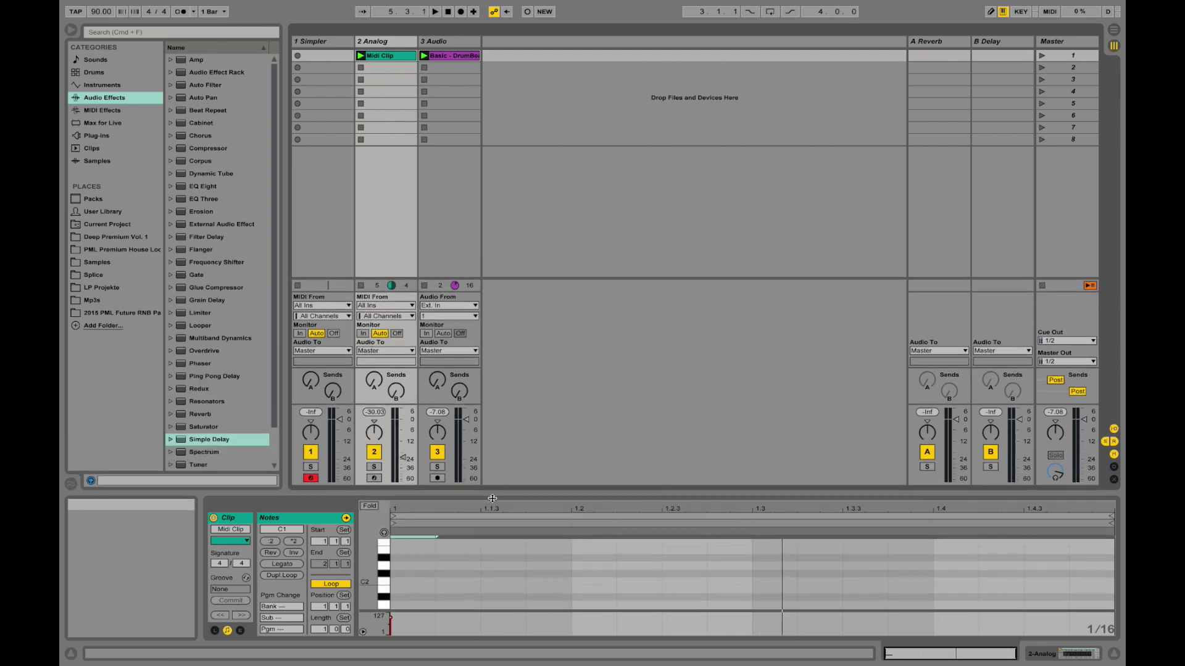
Insert an Arpeggiator from MIDI Effects ahead of Analog on the 2 Analog track.
scroll(509, 545, "down", 4)
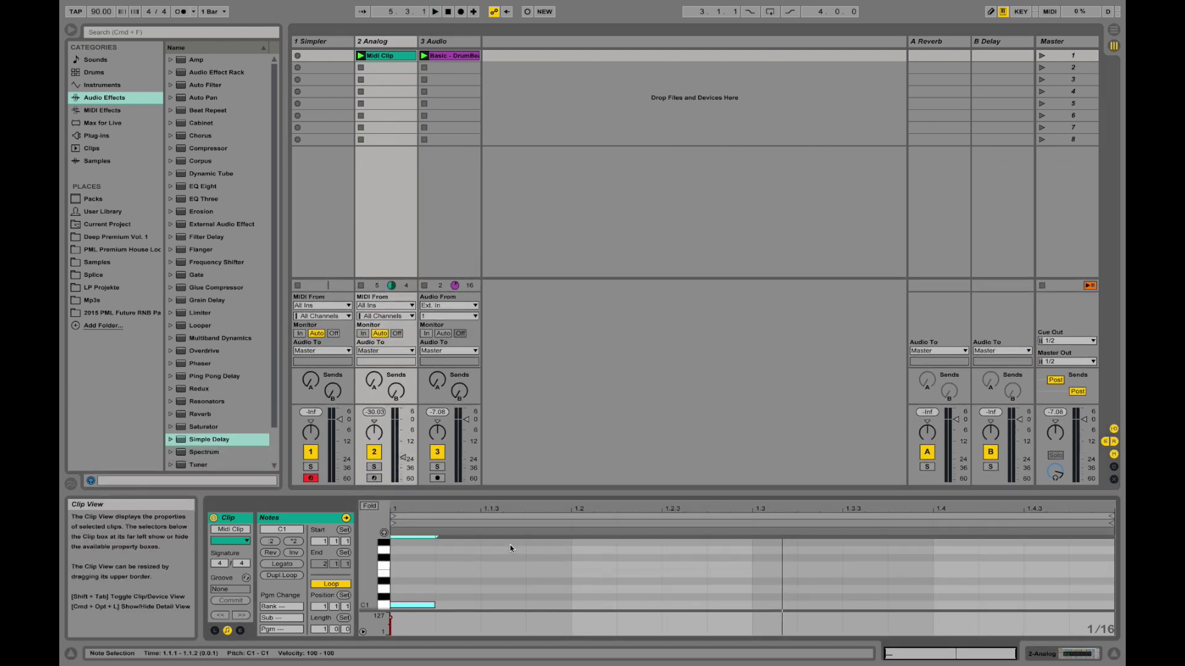
left_click(112, 110)
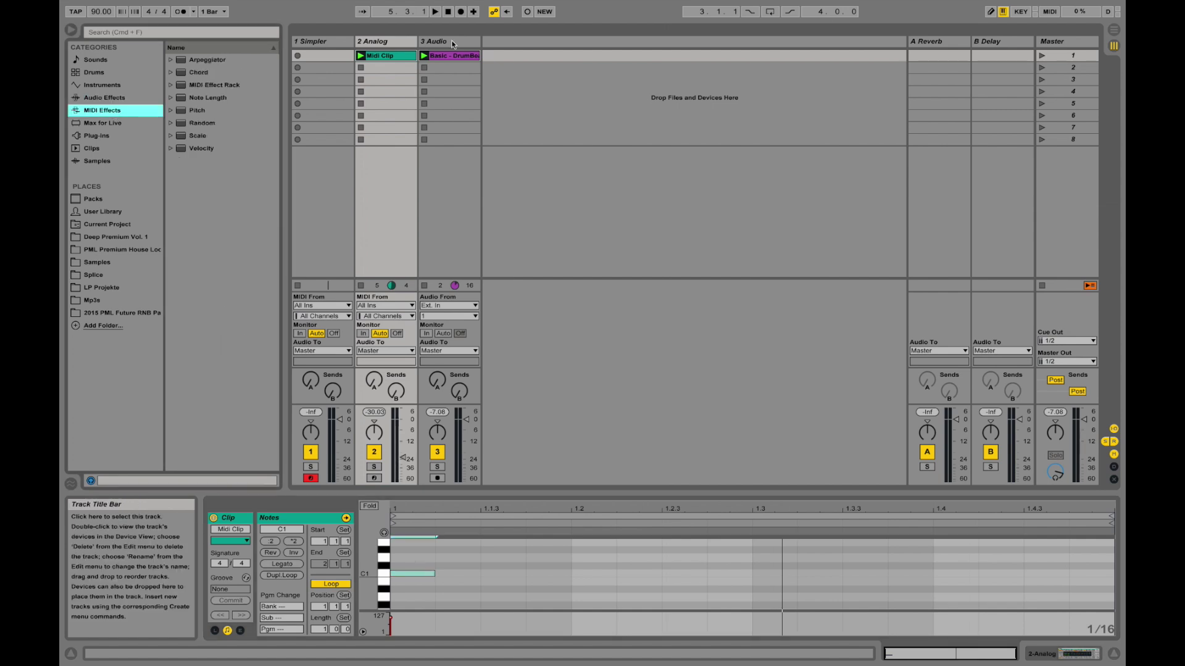
double_click(392, 42)
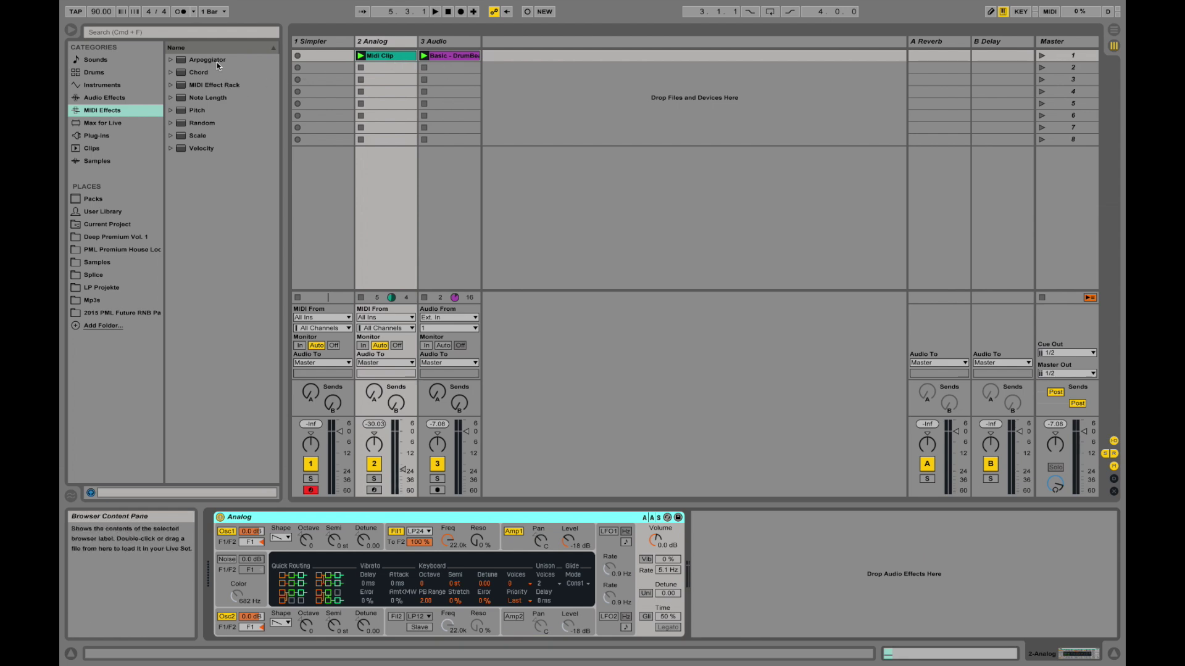
left_click(197, 60)
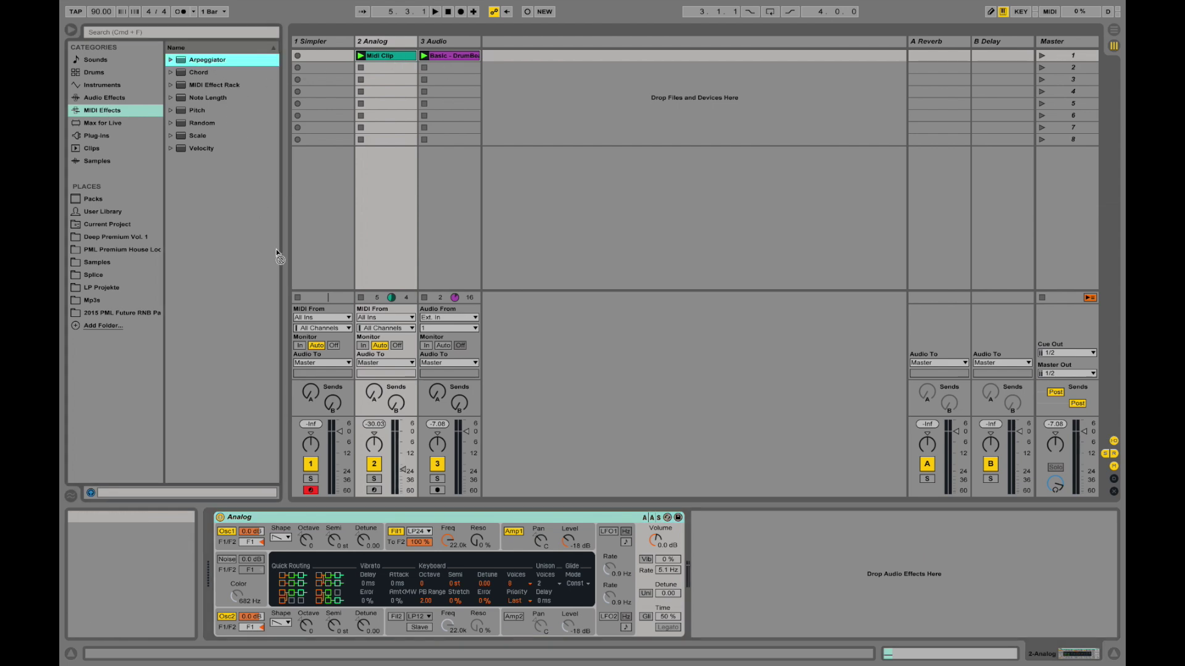
left_click_drag(237, 577, 239, 583)
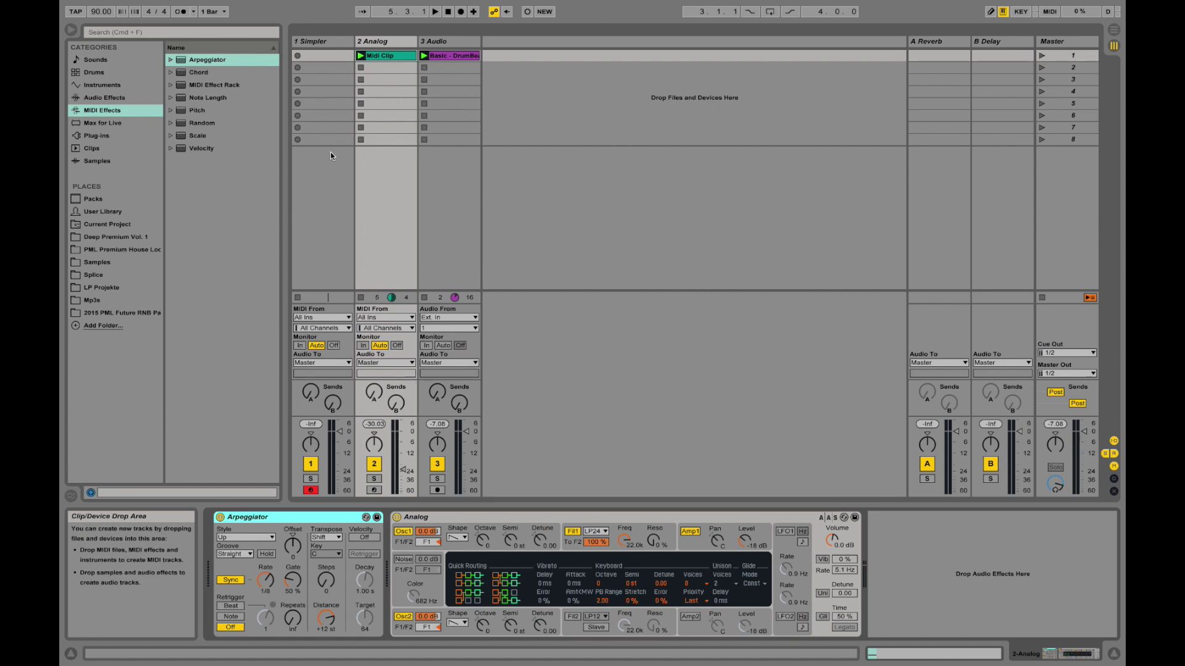
Stretch the Midi Clip's C1 note across the bar and launch the clip.
double_click(392, 55)
left_click(460, 583)
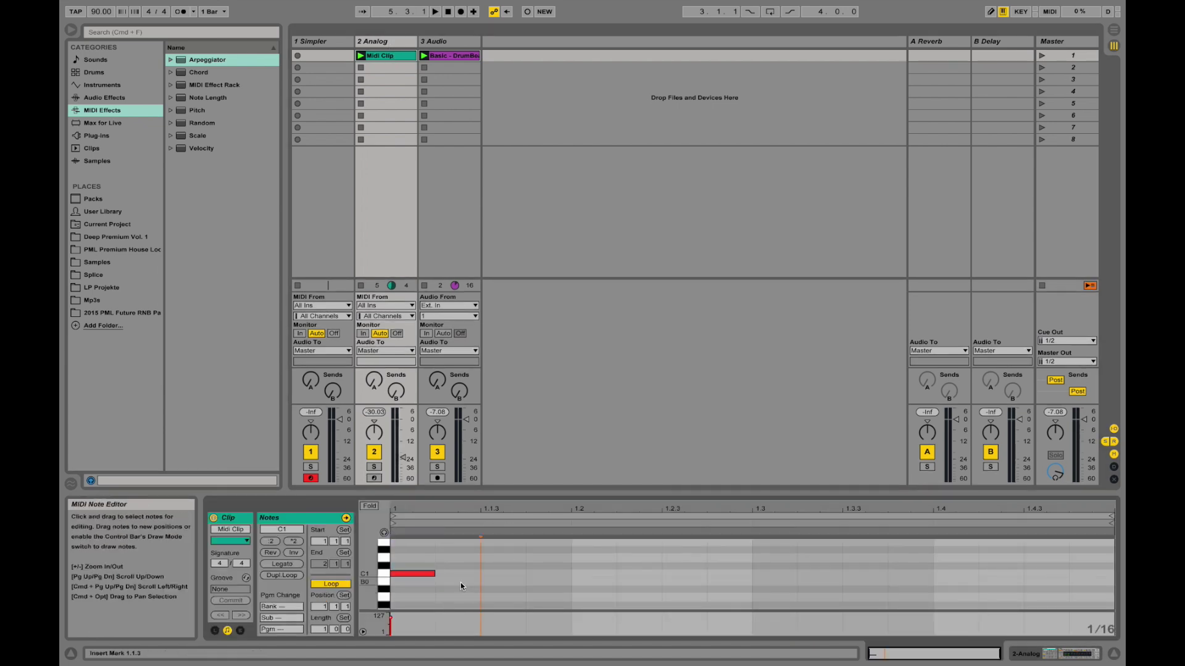
left_click_drag(430, 574, 1100, 557)
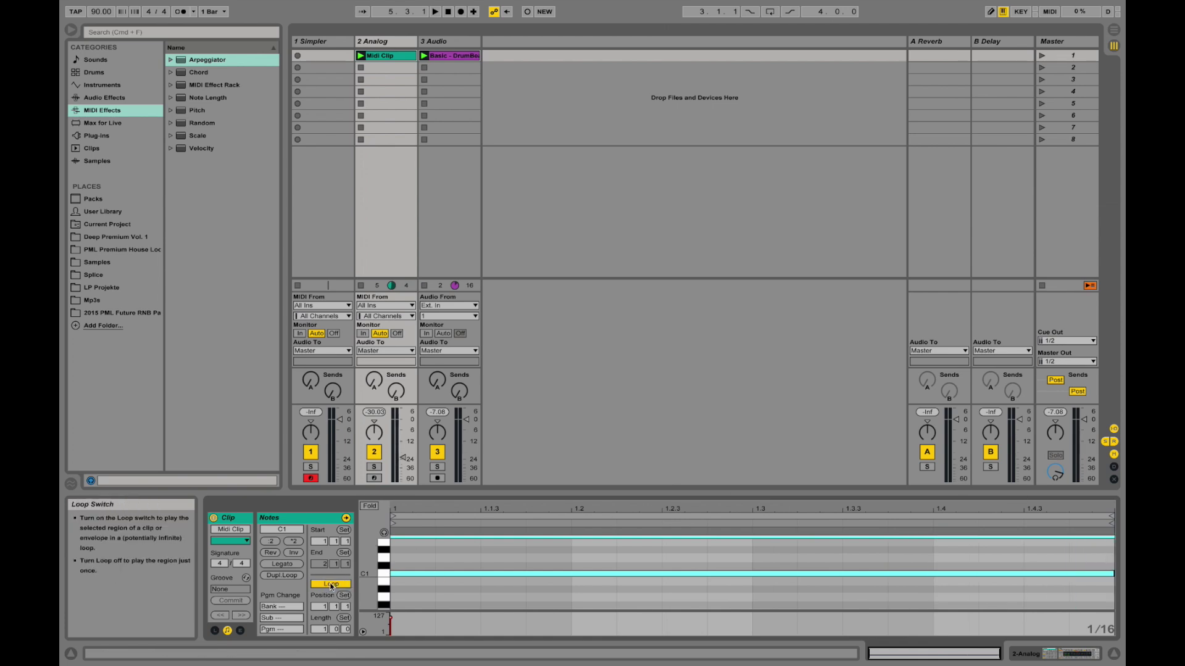
left_click(362, 56)
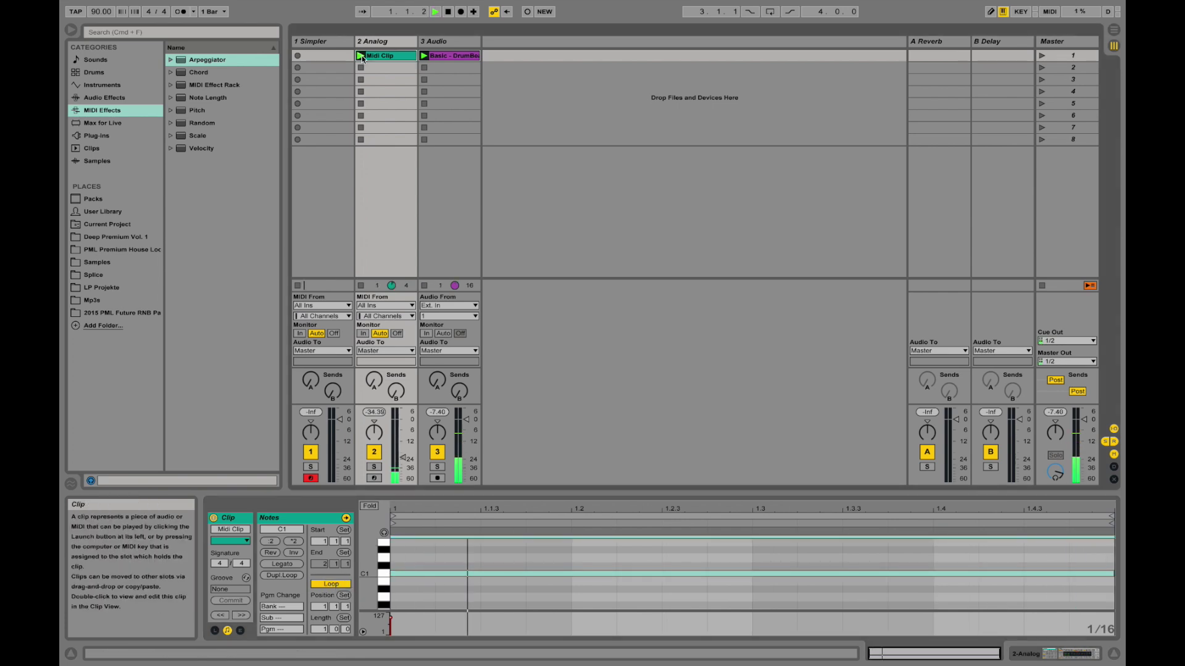
double_click(391, 44)
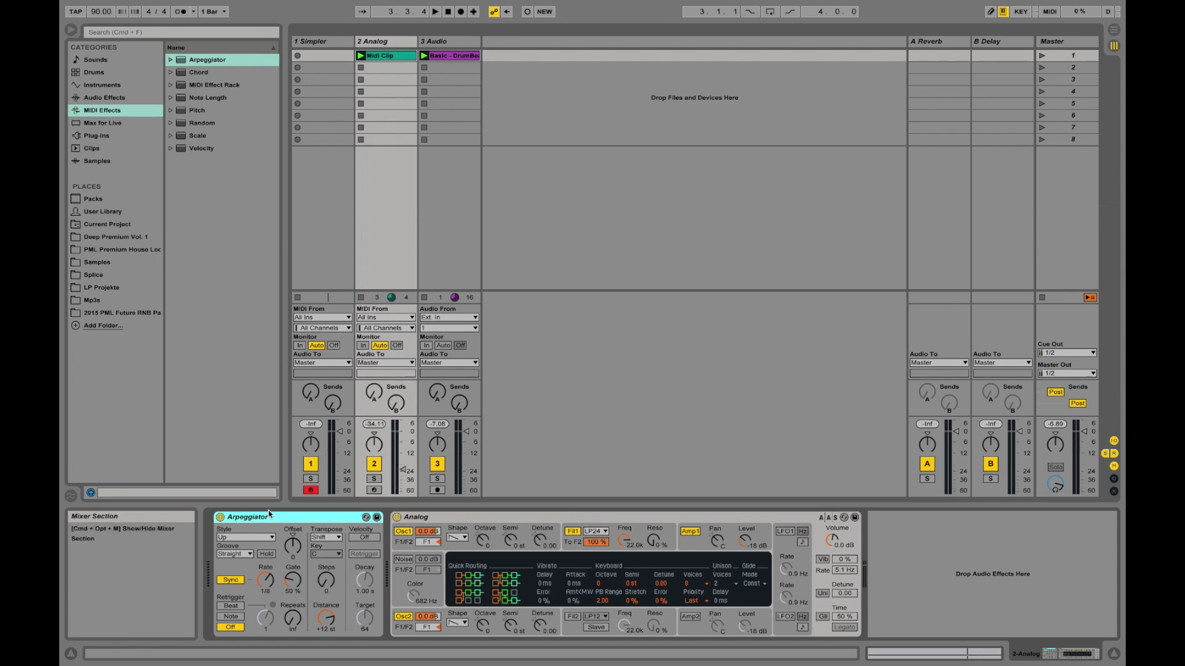
Load the Descending Chords 12th preset onto the Arpeggiator and play the Midi Clip.
left_click(170, 60)
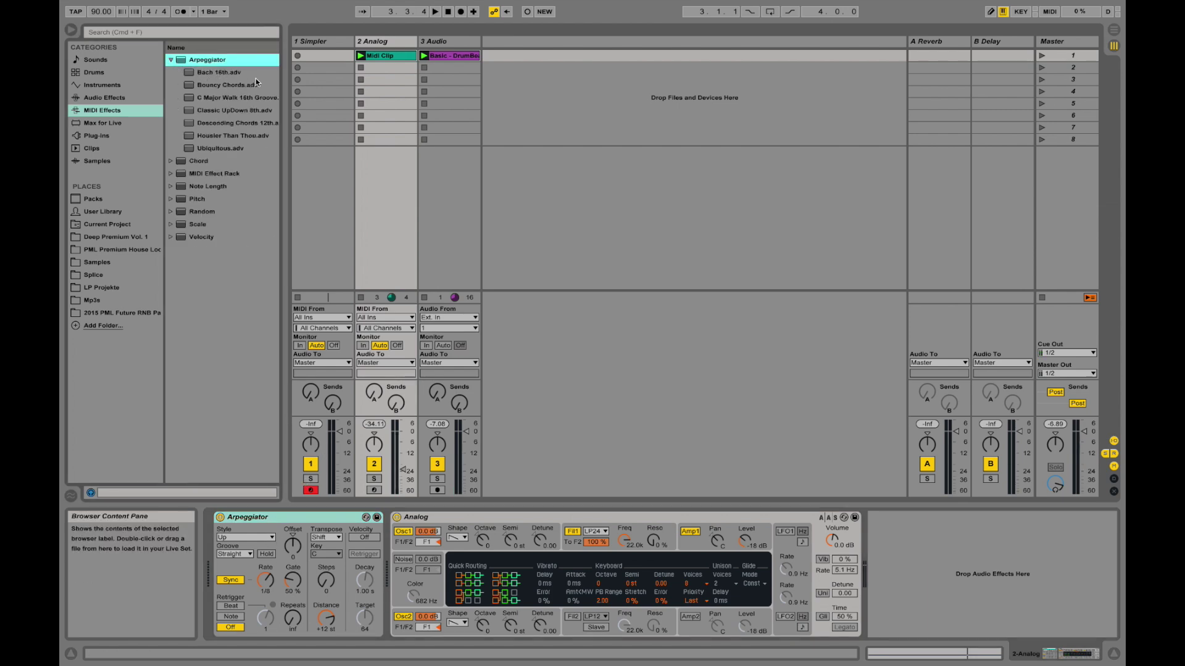
left_click_drag(275, 110, 286, 110)
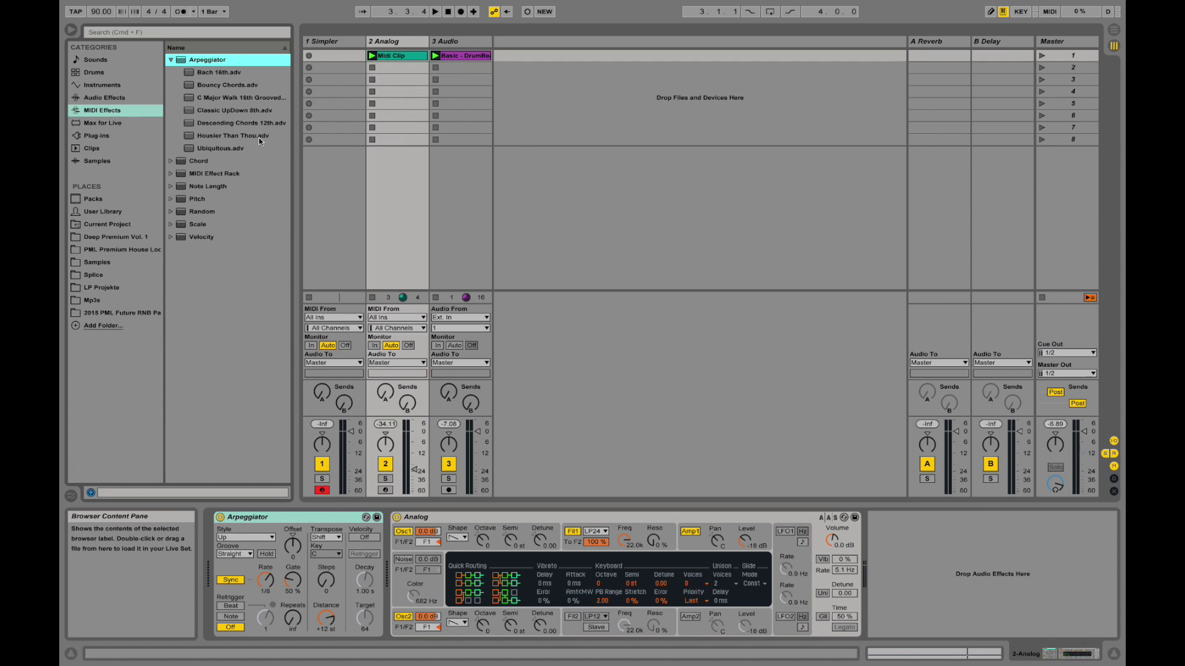
left_click_drag(258, 121, 268, 554)
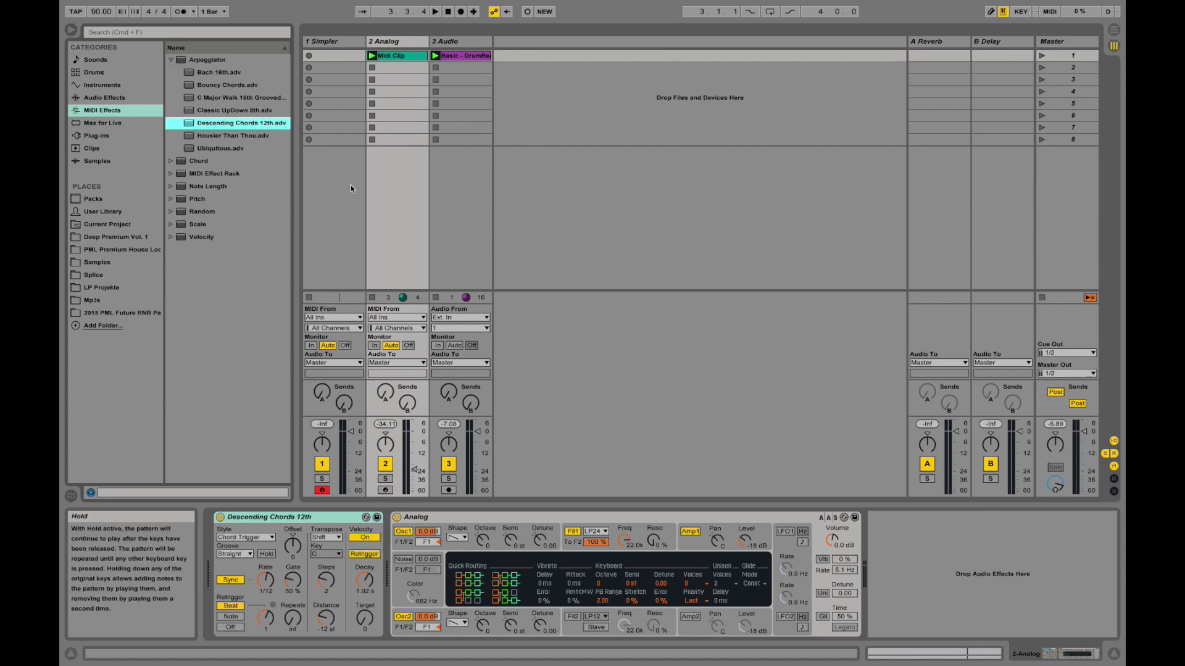
left_click(371, 56)
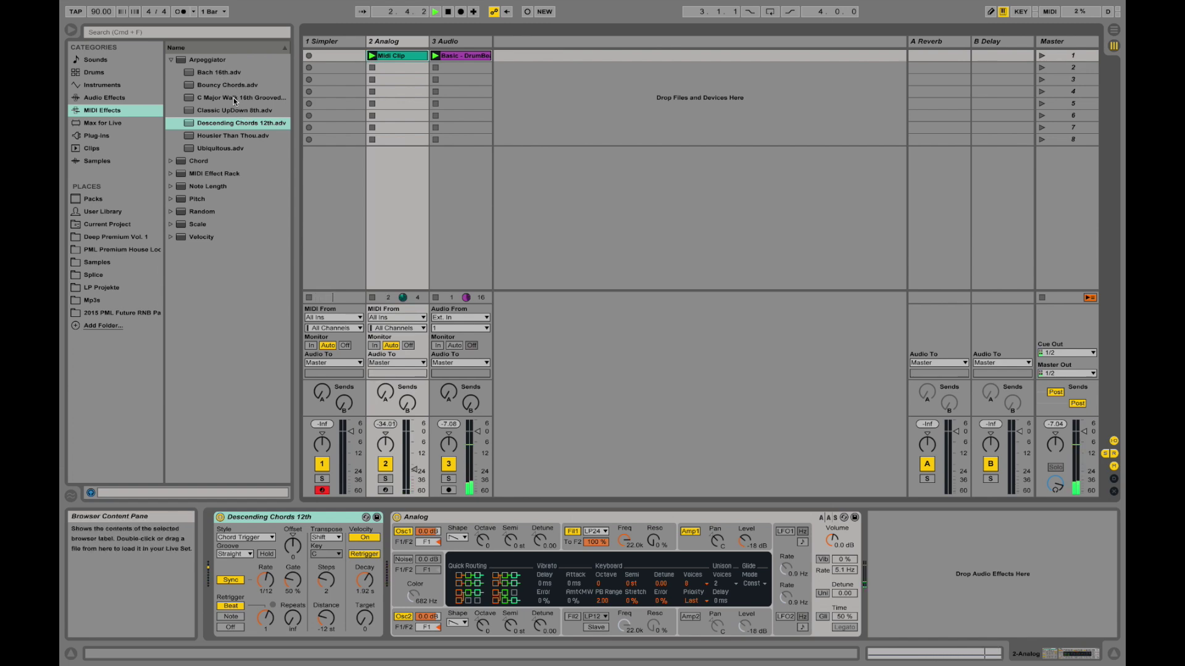
Try the C Major Walk 16th Grooved preset, then settle on Classic UpDown 8th.
left_click_drag(234, 97, 290, 556)
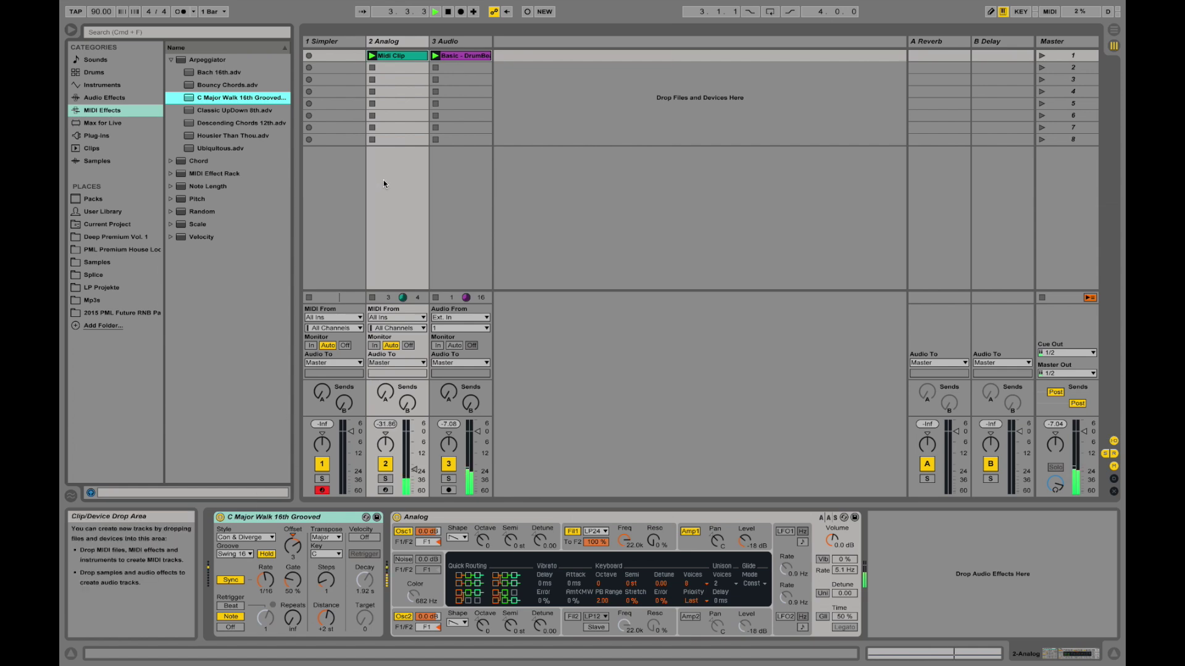
left_click_drag(225, 110, 293, 558)
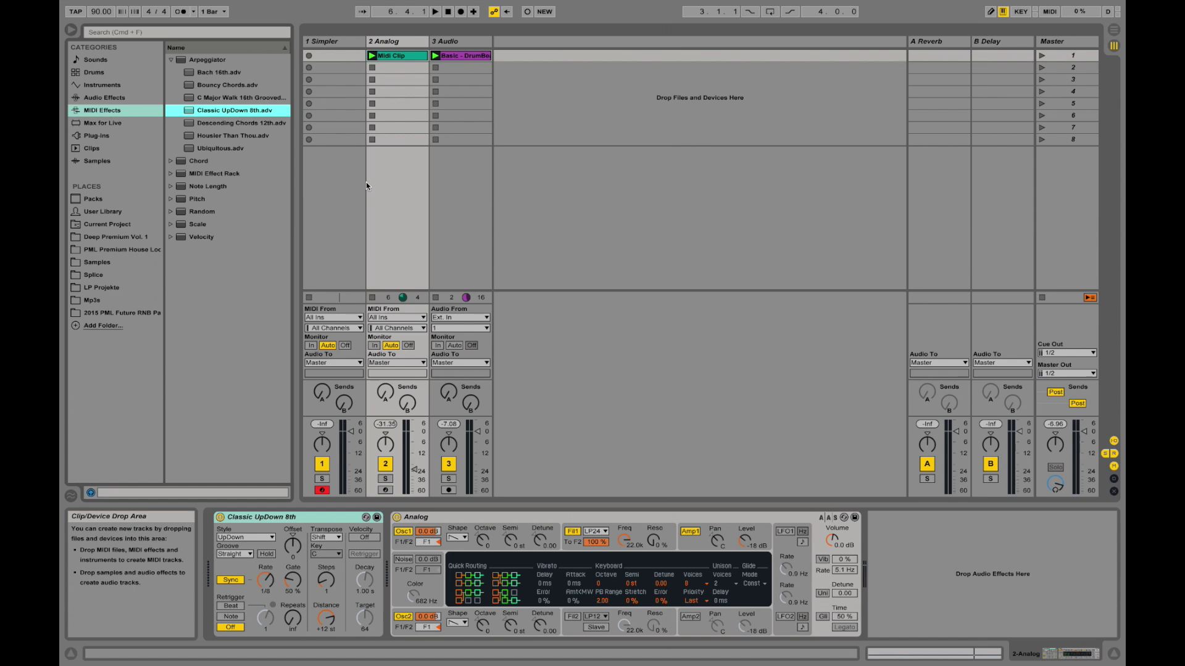
double_click(409, 55)
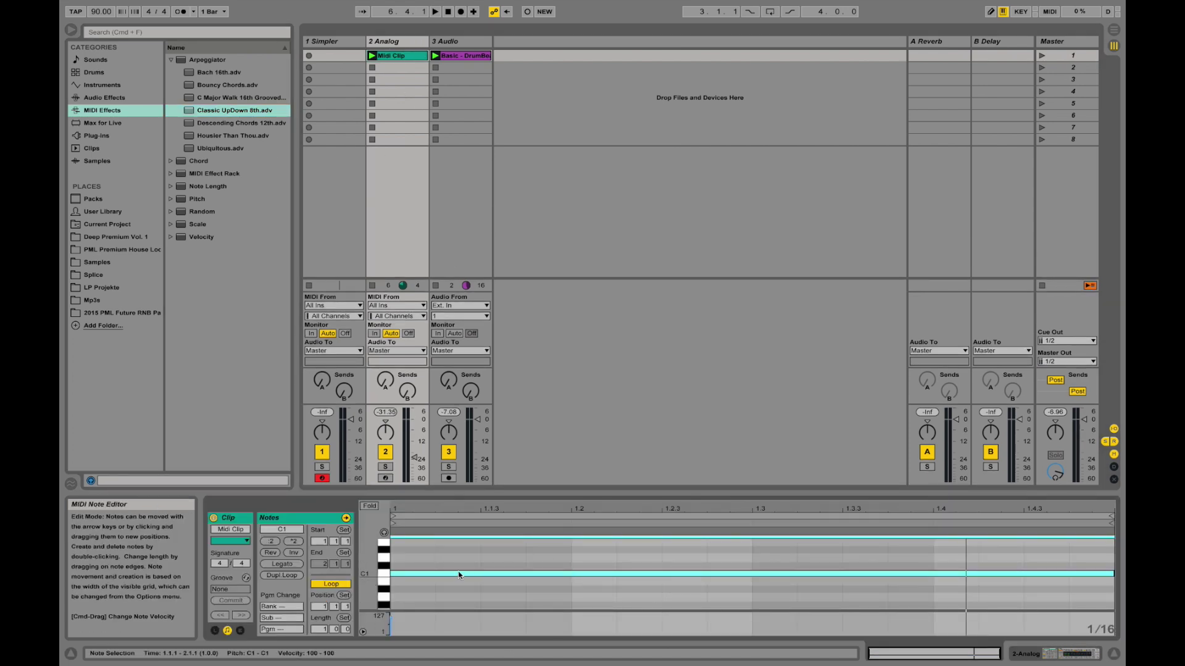
double_click(392, 41)
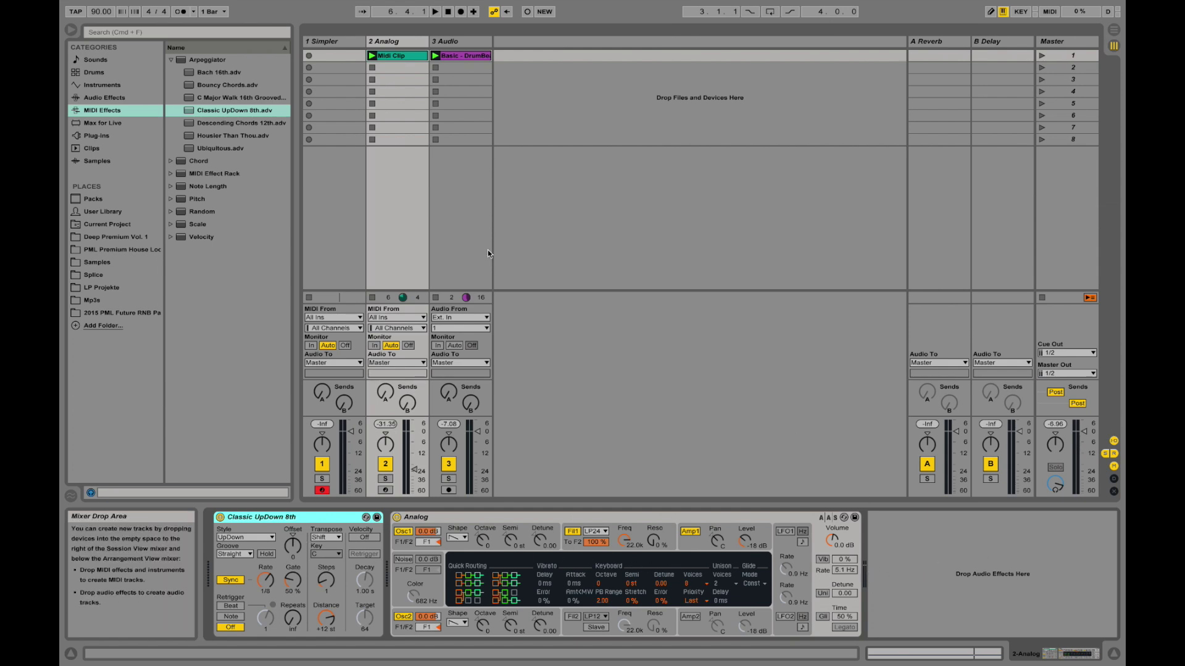
Add a Reverb from Audio Effects after Analog on the 2 Analog track.
left_click(109, 97)
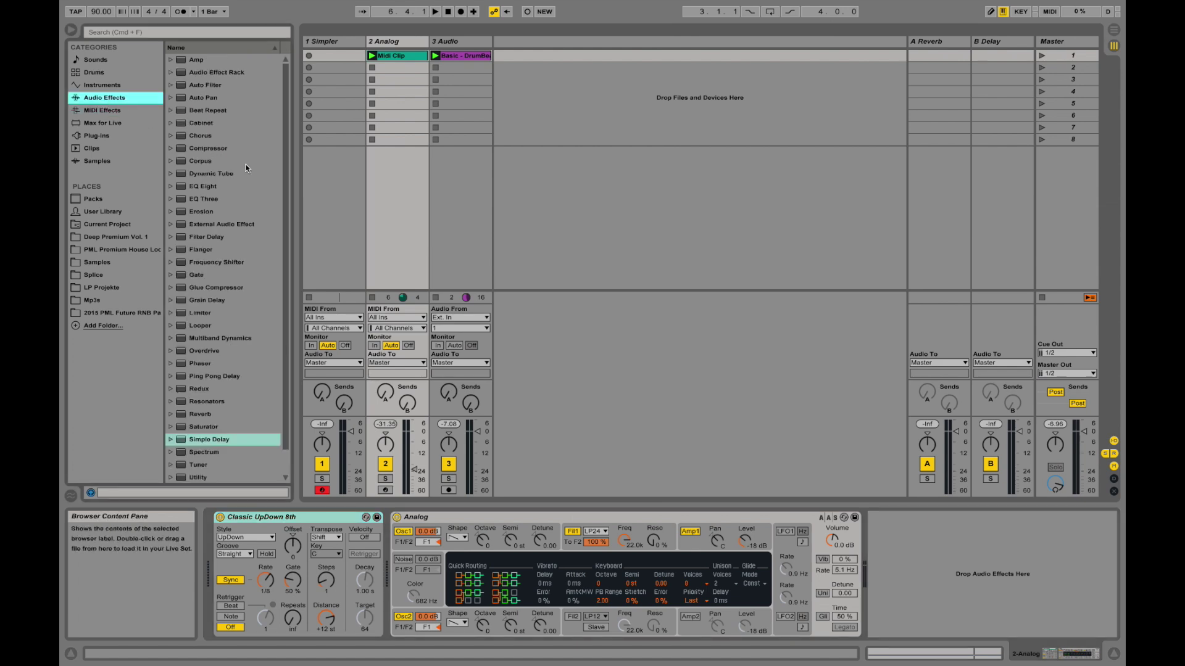
scroll(227, 279, "down", 2)
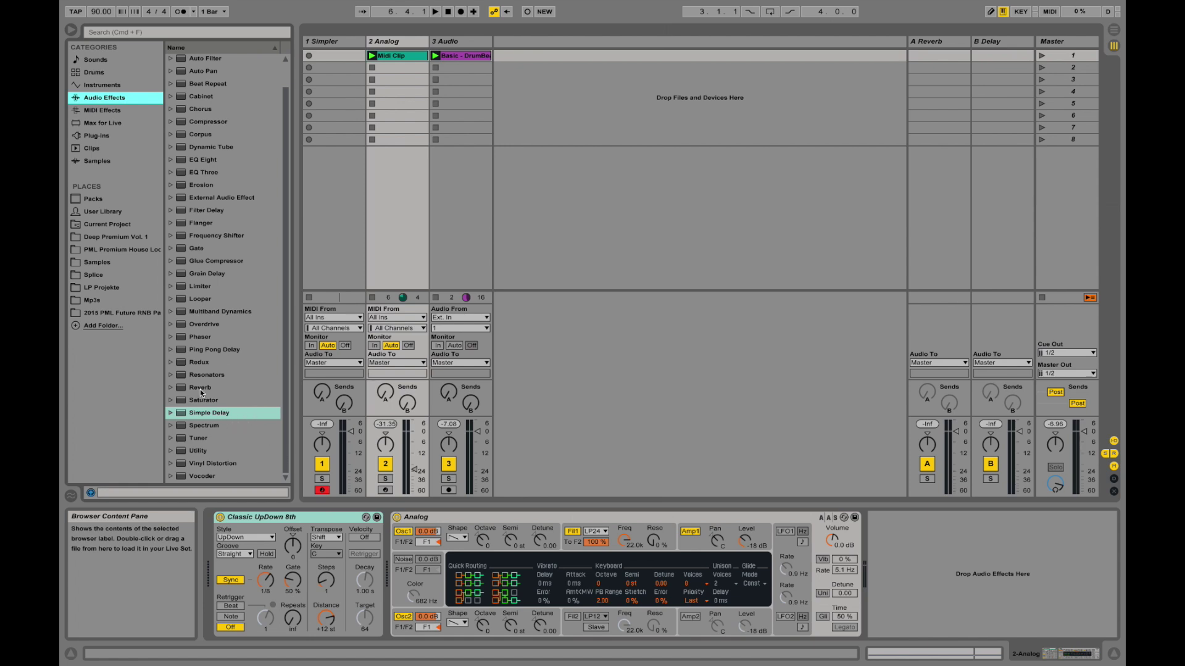
left_click_drag(201, 387, 827, 573)
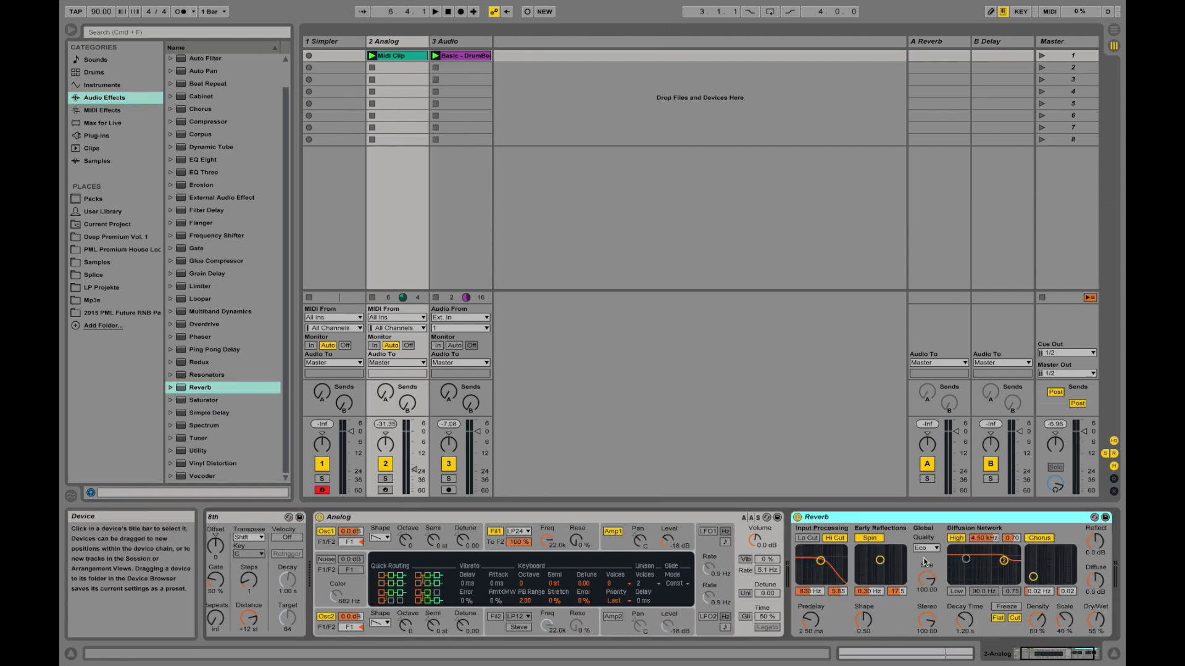
left_click(1098, 616)
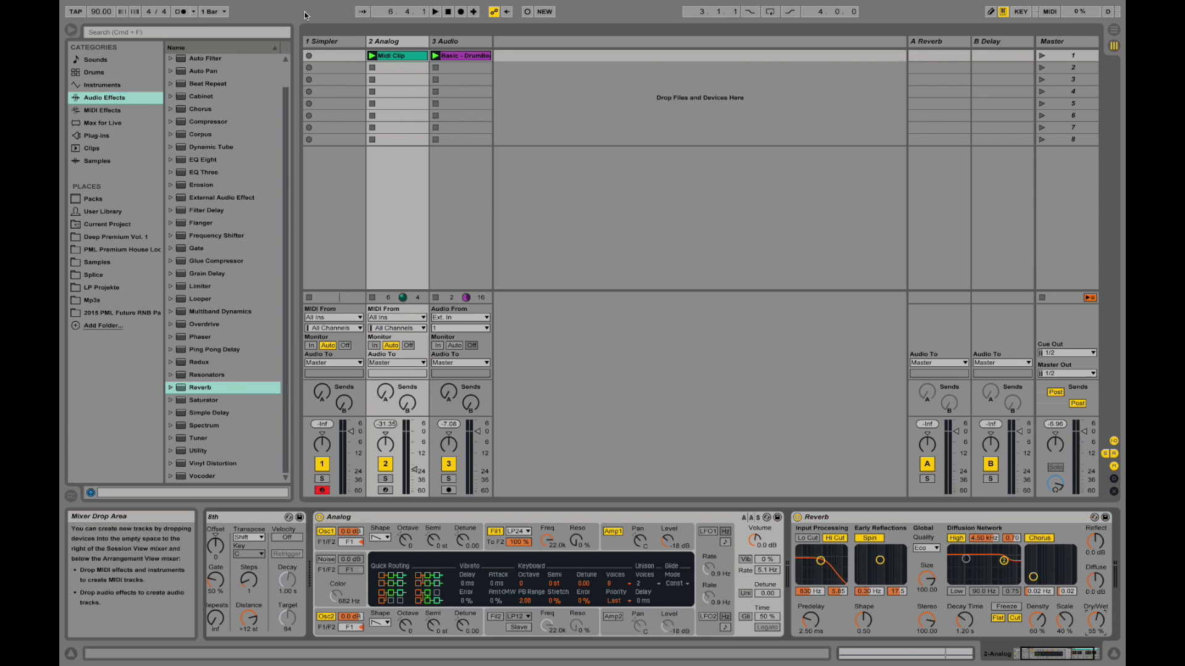
Play the Midi Clip, toggle the Reverb off and back on, then stop playback.
left_click(372, 55)
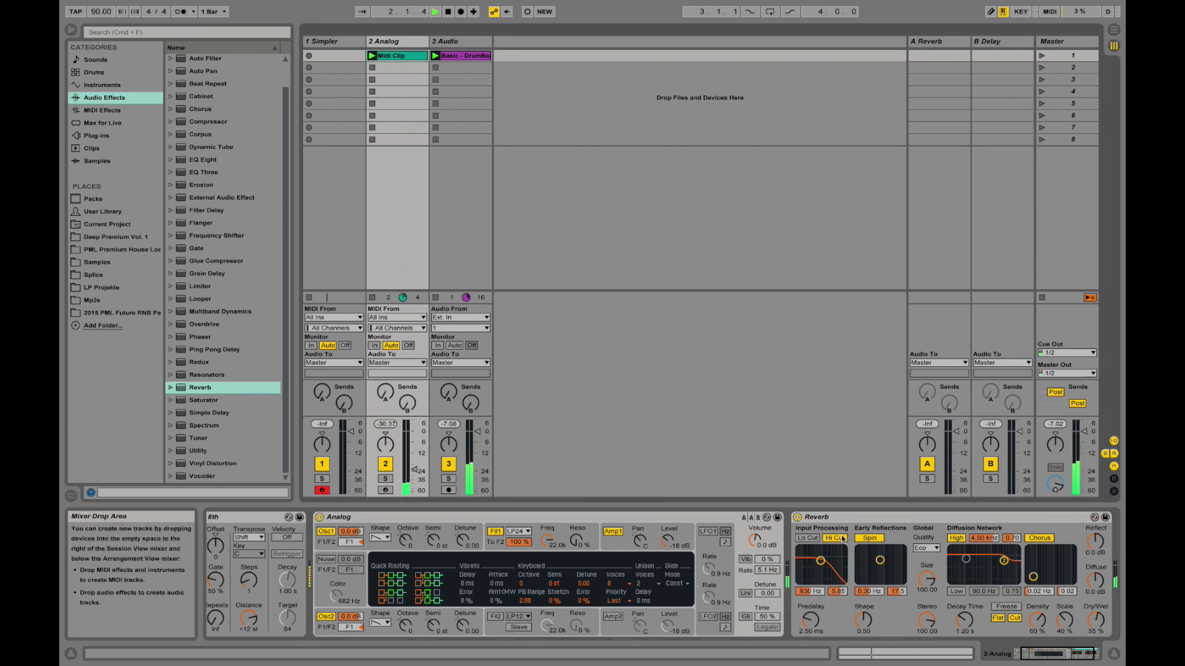
left_click(797, 517)
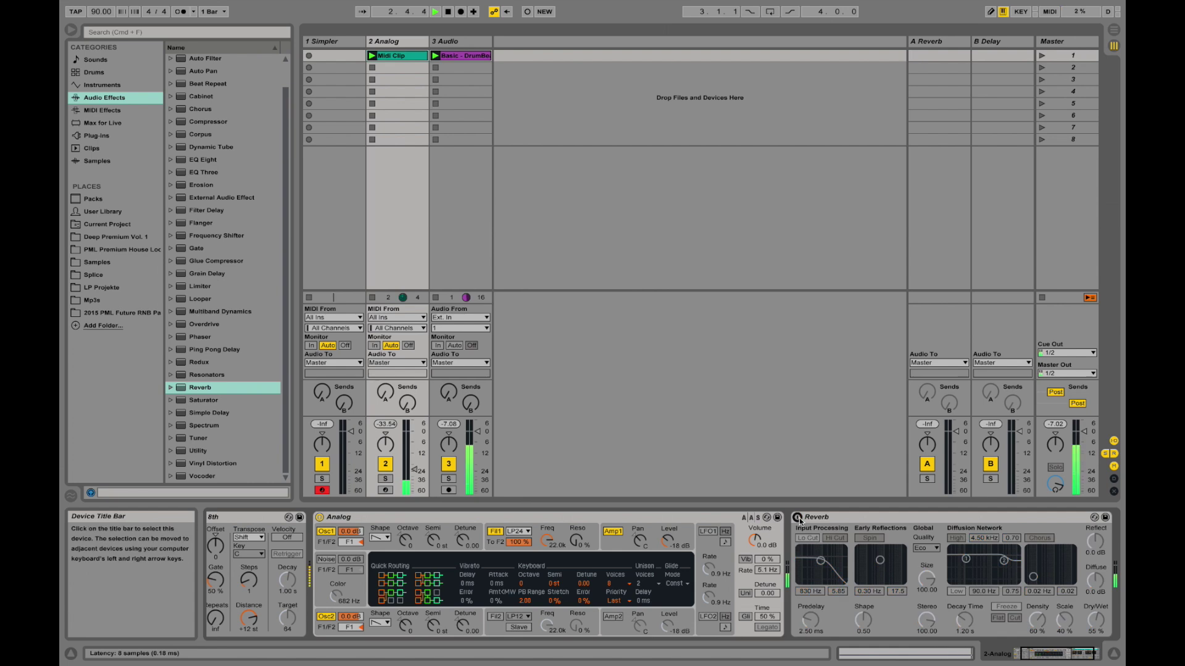
left_click(797, 517)
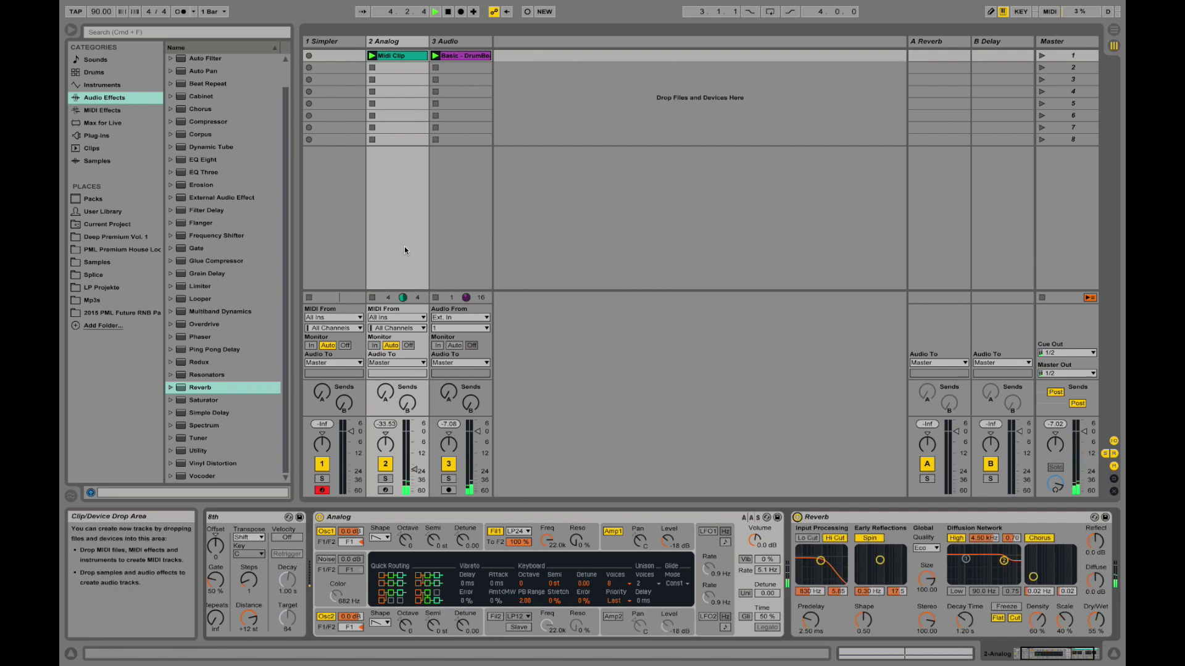
key("space")
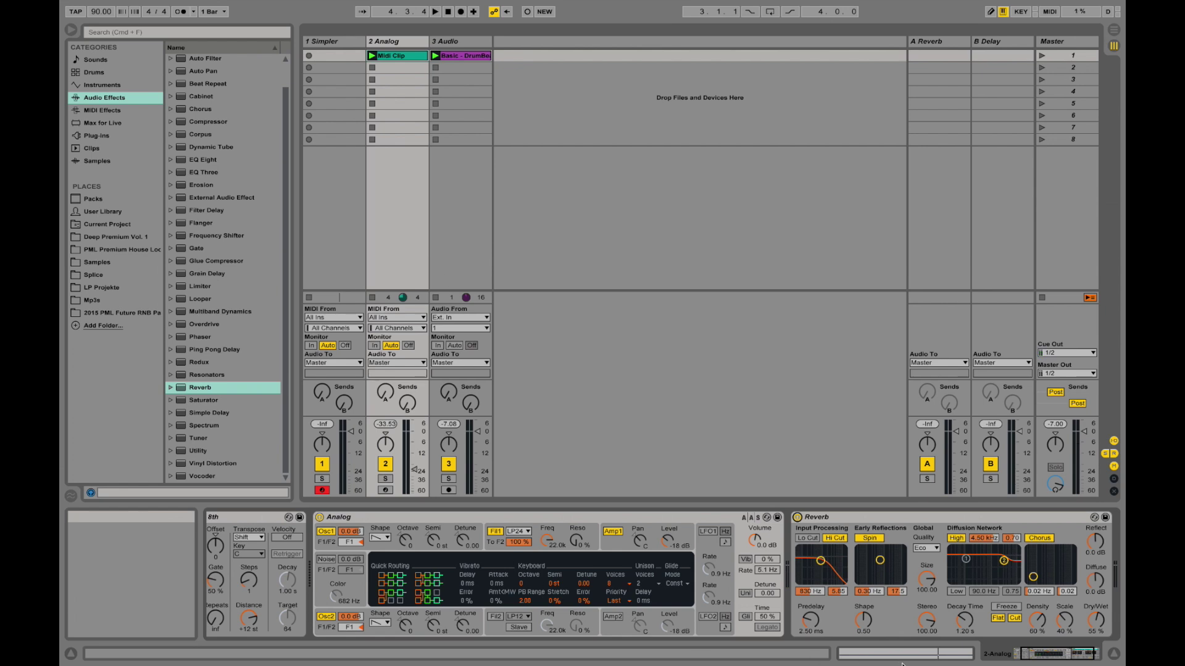
left_click_drag(1031, 664, 1025, 663)
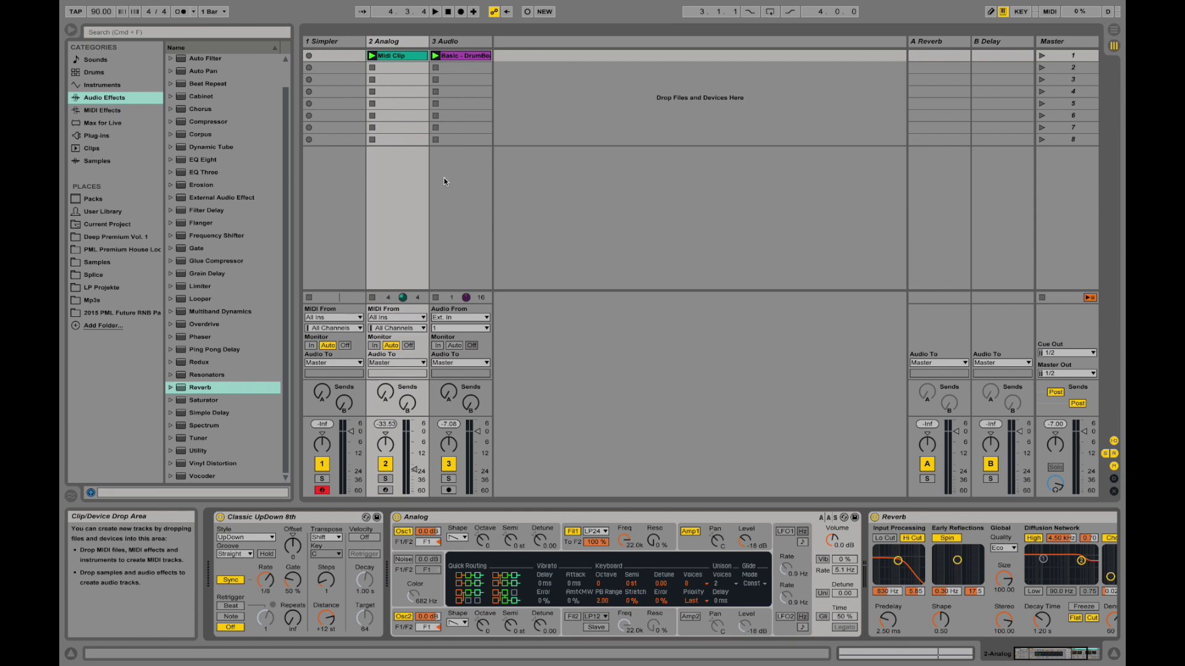
Show the installed plug-ins, then open Preferences to the File/Folder page.
left_click(105, 137)
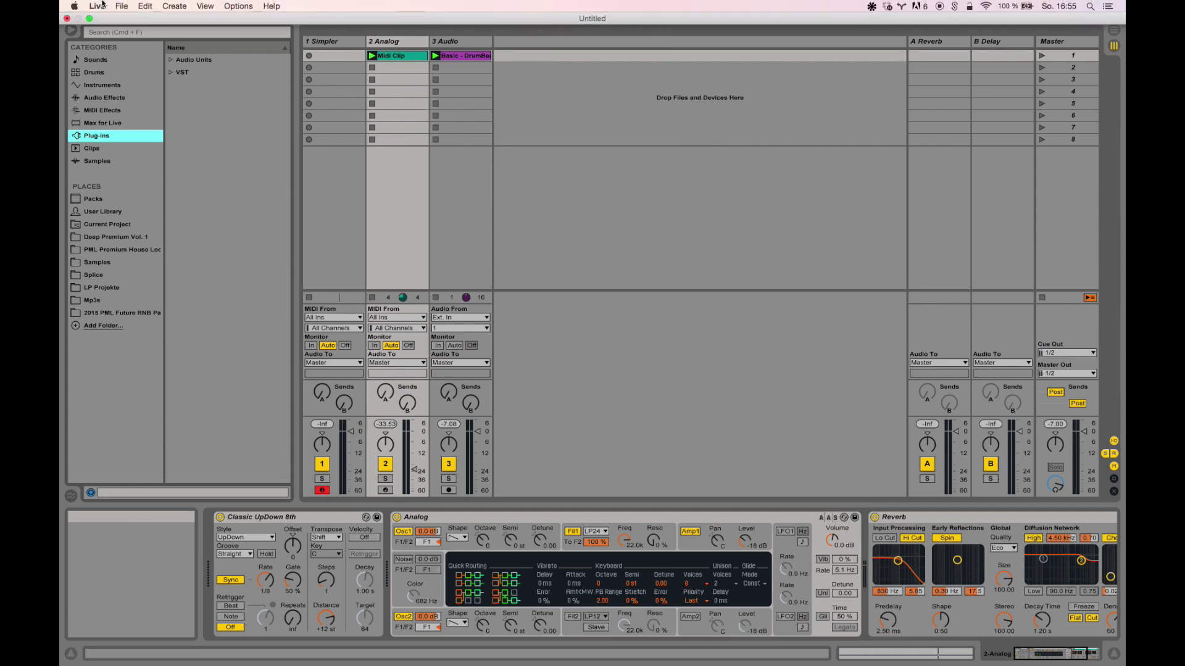
left_click(97, 6)
left_click(121, 39)
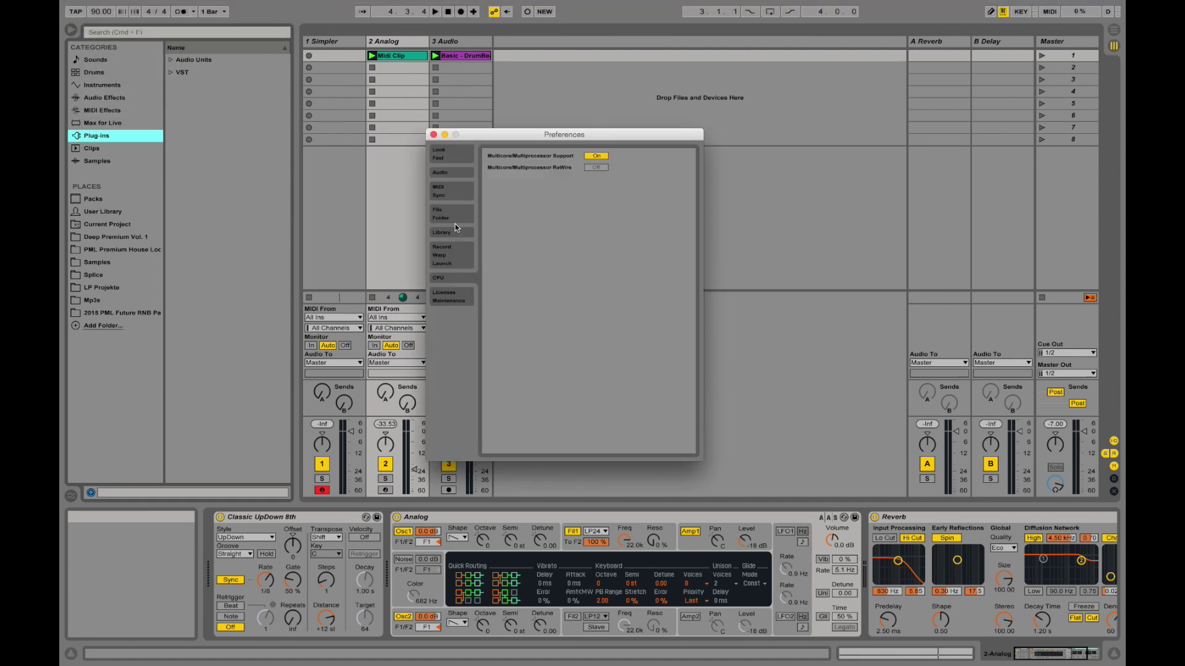
left_click(453, 217)
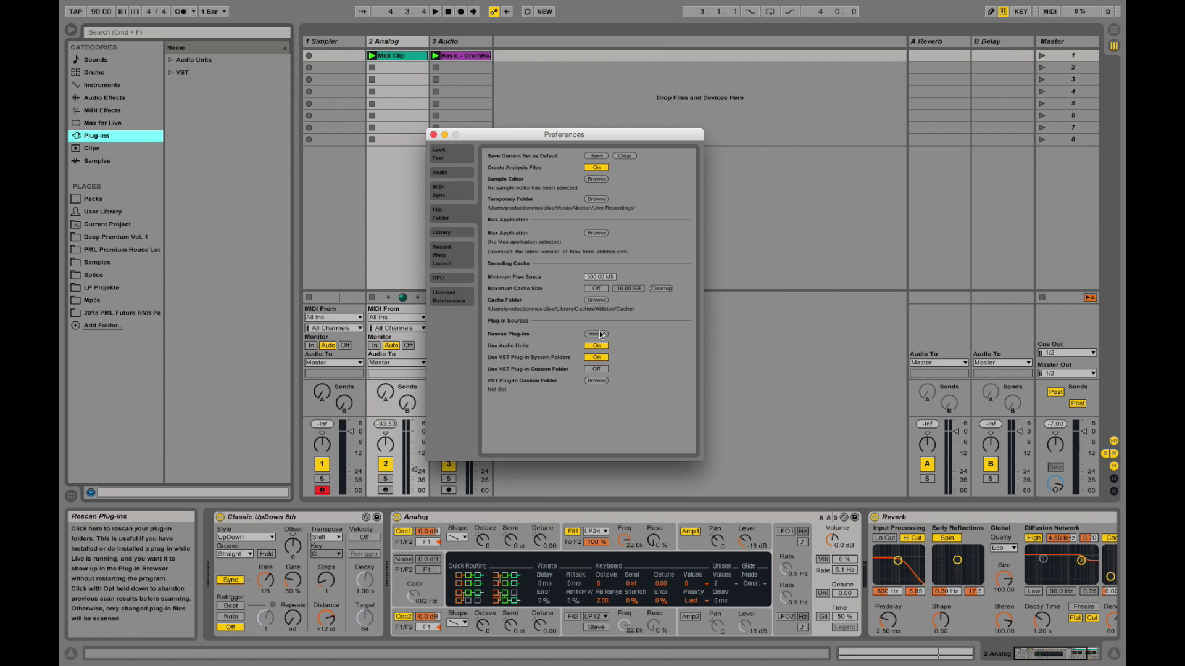
Close Preferences, expand the VST plug-ins folder and pick out Massive.
left_click(434, 135)
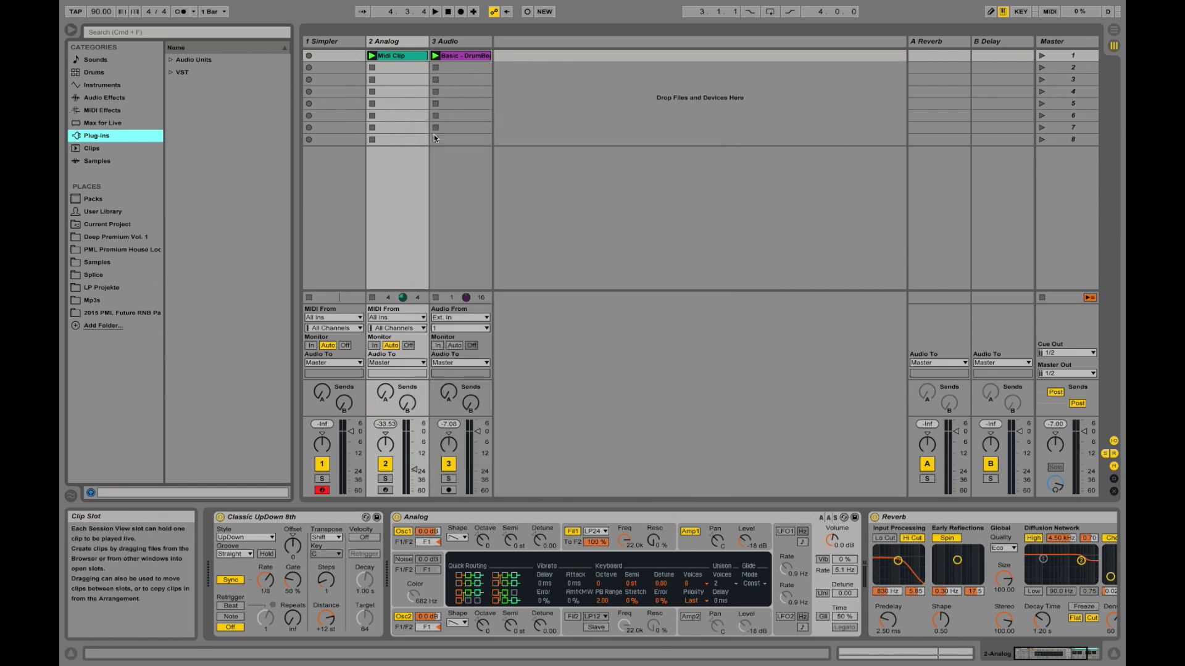
left_click(171, 72)
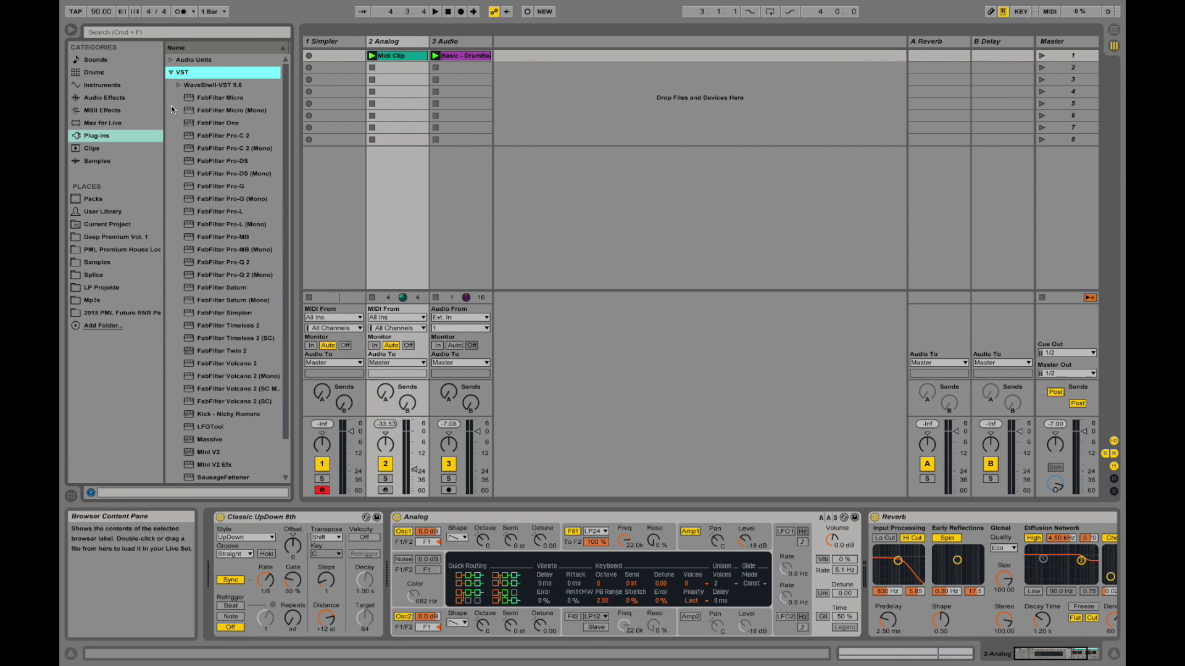
scroll(200, 190, "down", 3)
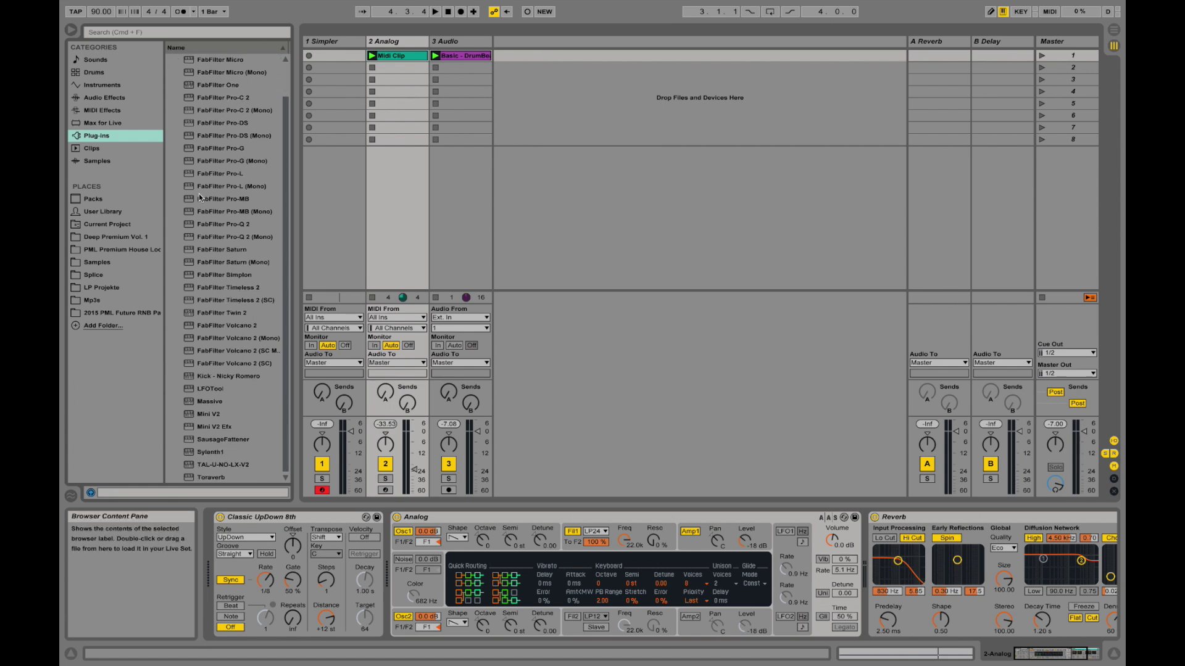
left_click(207, 400)
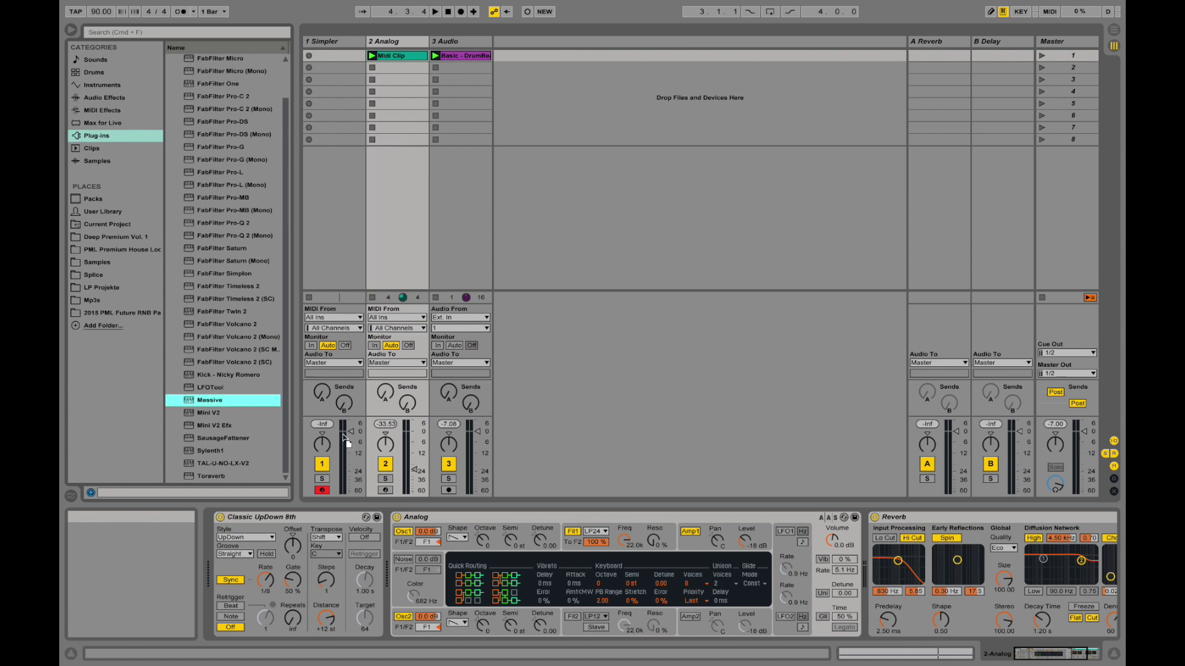
left_click_drag(398, 340, 297, 524)
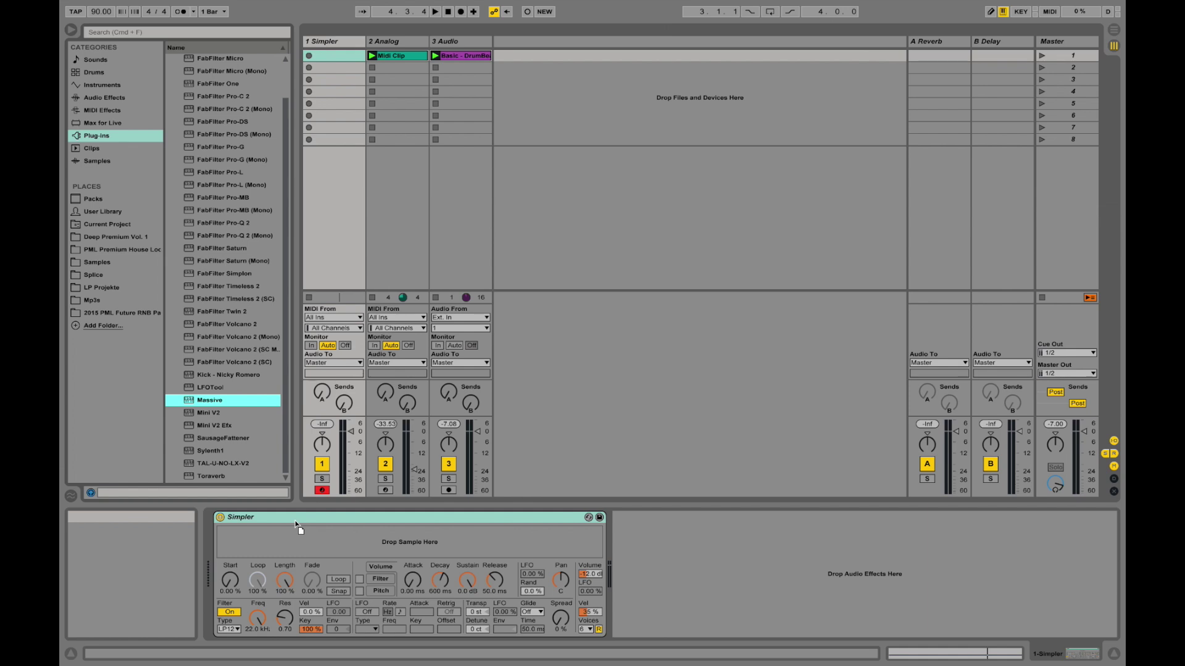
Replace track 1's Simpler with Massive and move its window aside.
left_click_drag(296, 525, 295, 520)
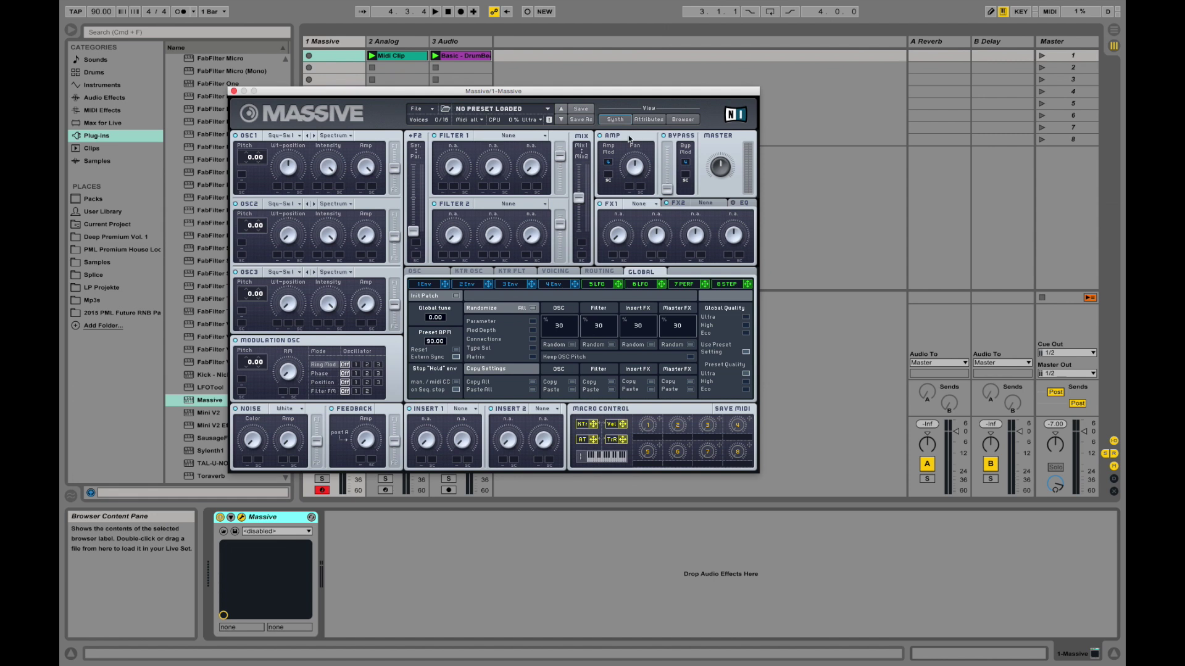
left_click_drag(503, 91, 606, 87)
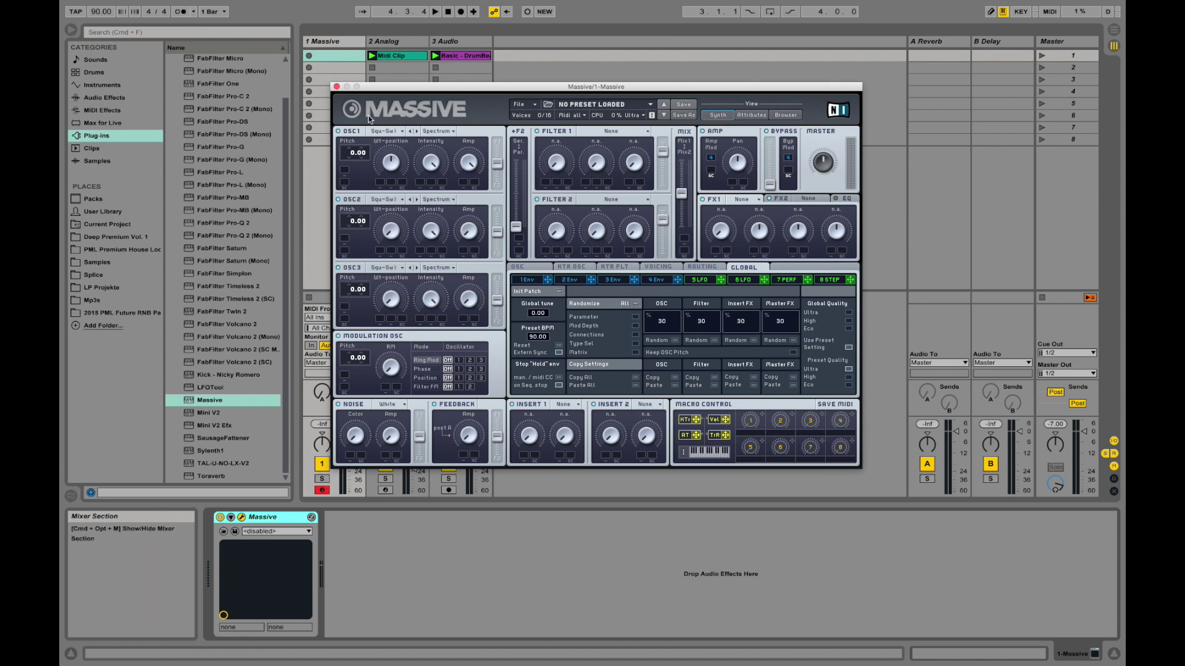
left_click_drag(403, 86, 440, 80)
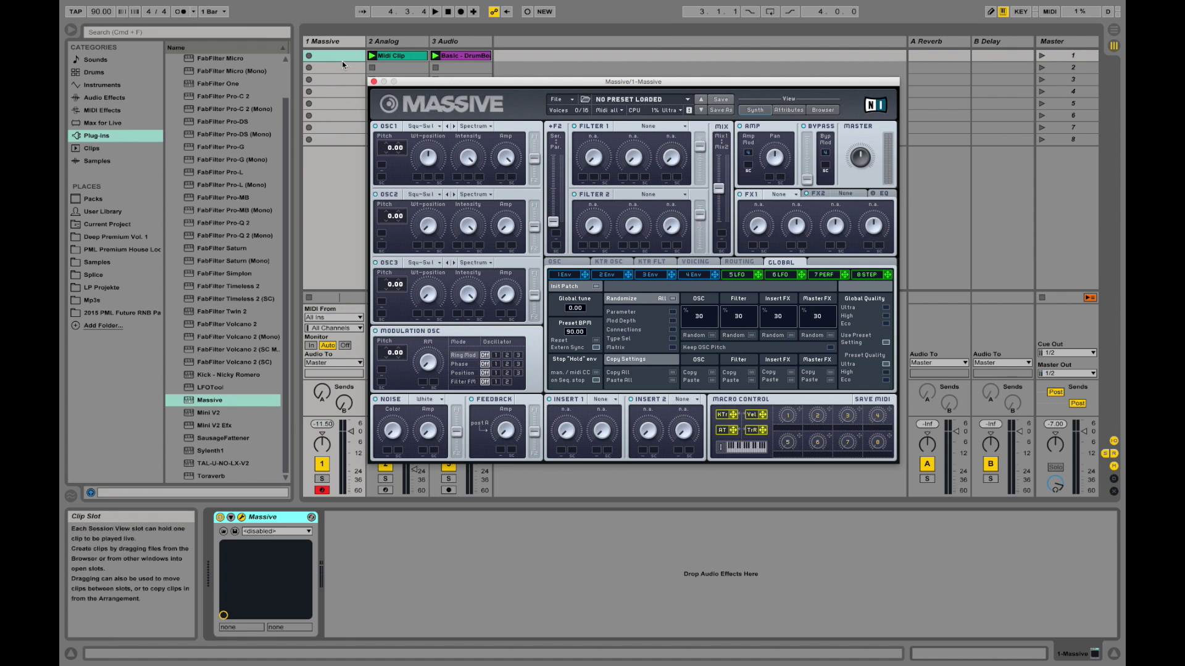
Create an empty MIDI clip in track 1's first slot and toggle MIDI note preview off and on.
left_click(326, 54)
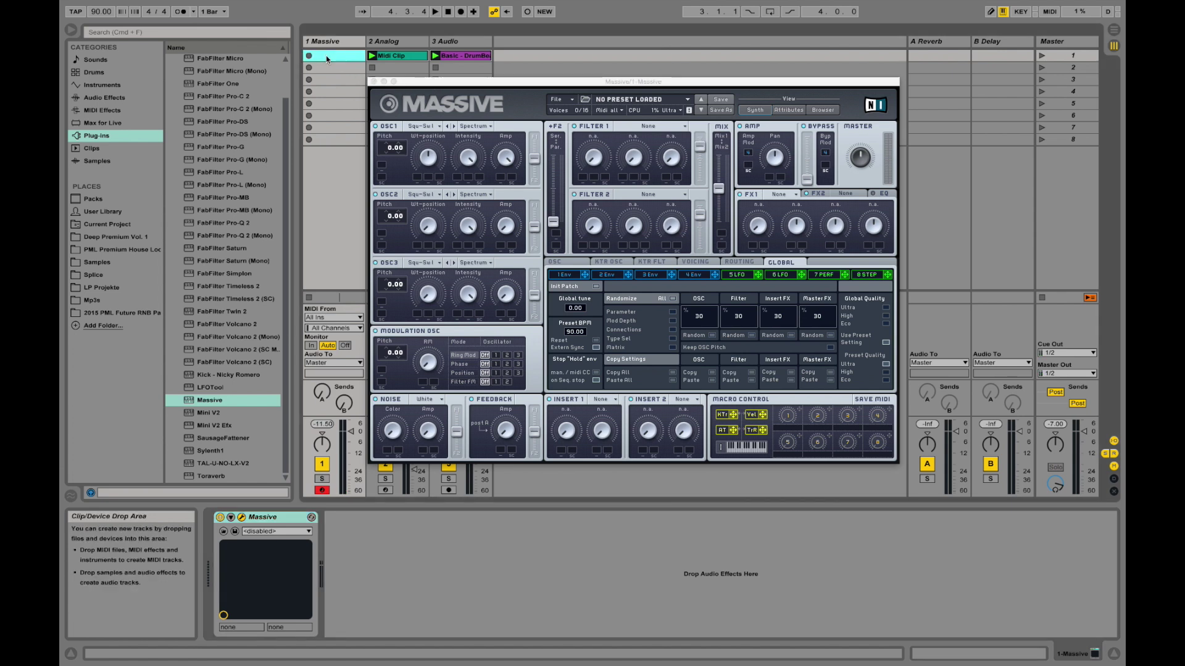
double_click(332, 59)
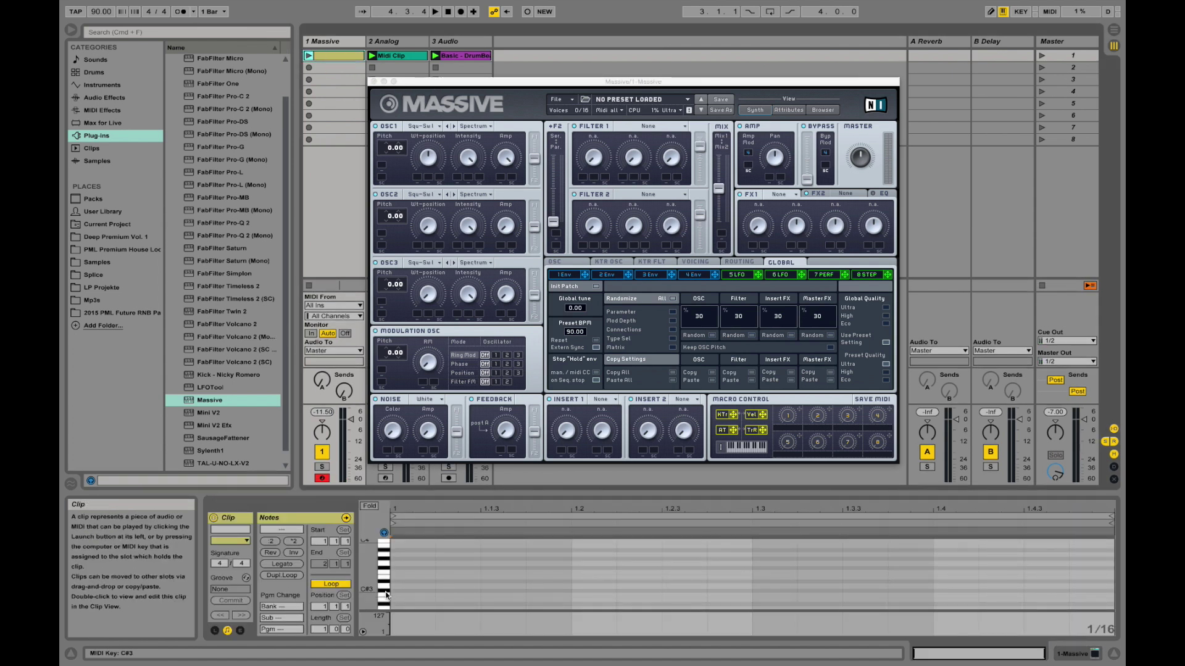
left_click(386, 560)
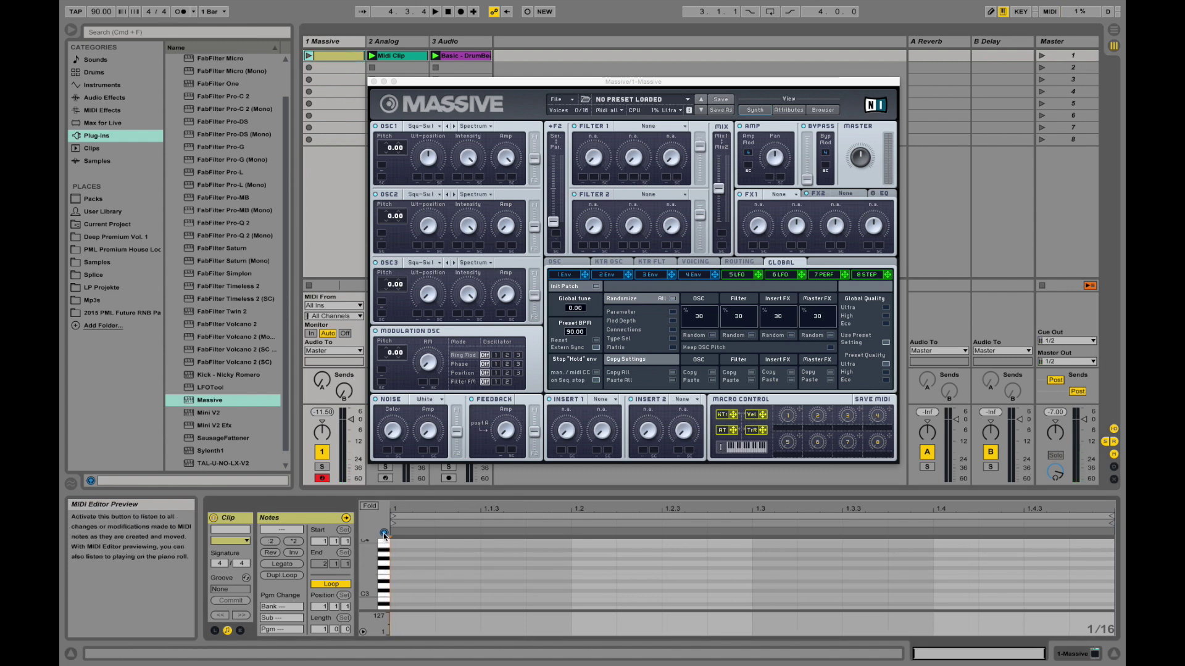
left_click(384, 534)
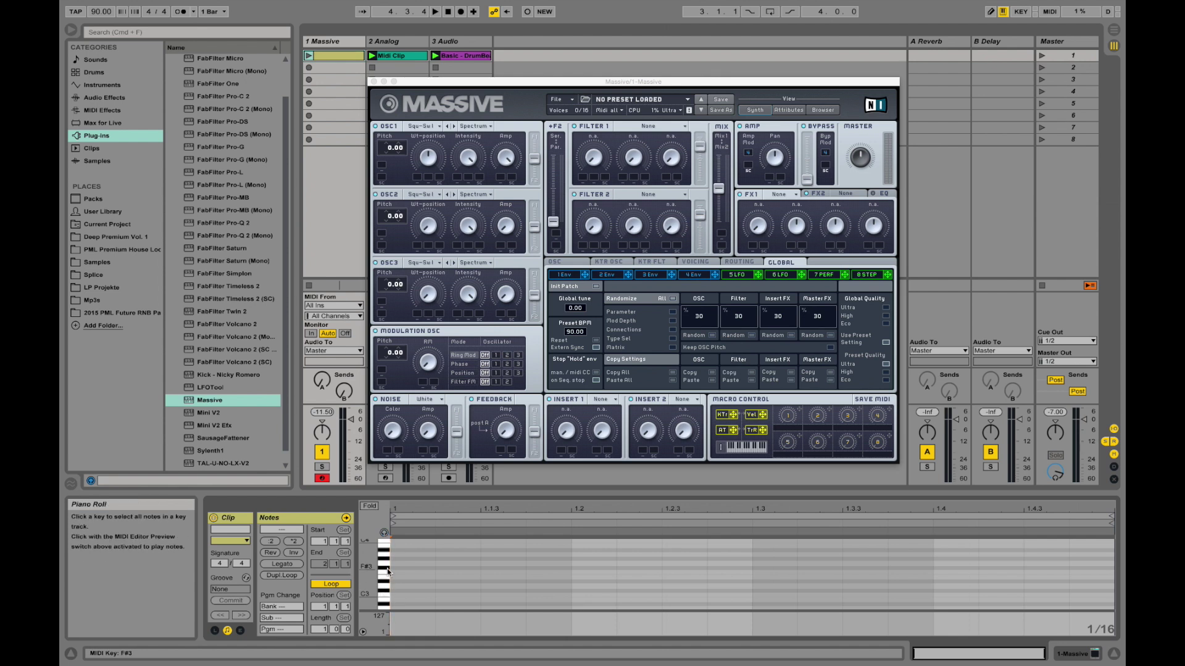
left_click(384, 533)
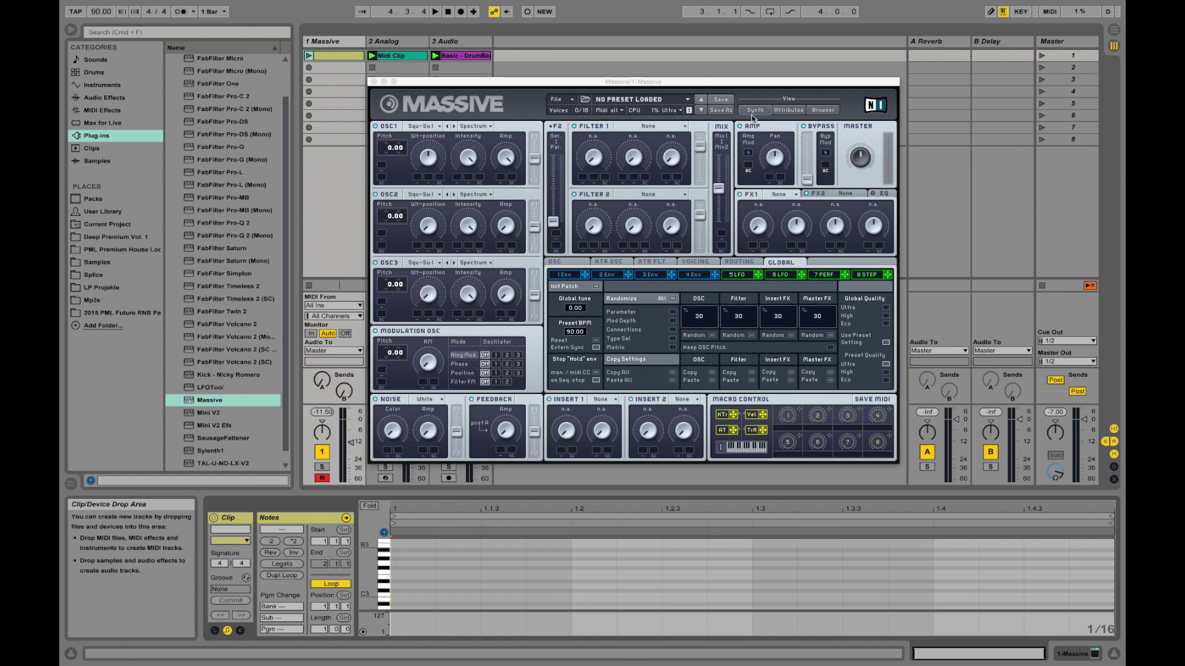
In Massive's preset browser, pick pmlMPV8 - pad_wurli_style, then close the synth editor.
left_click(825, 110)
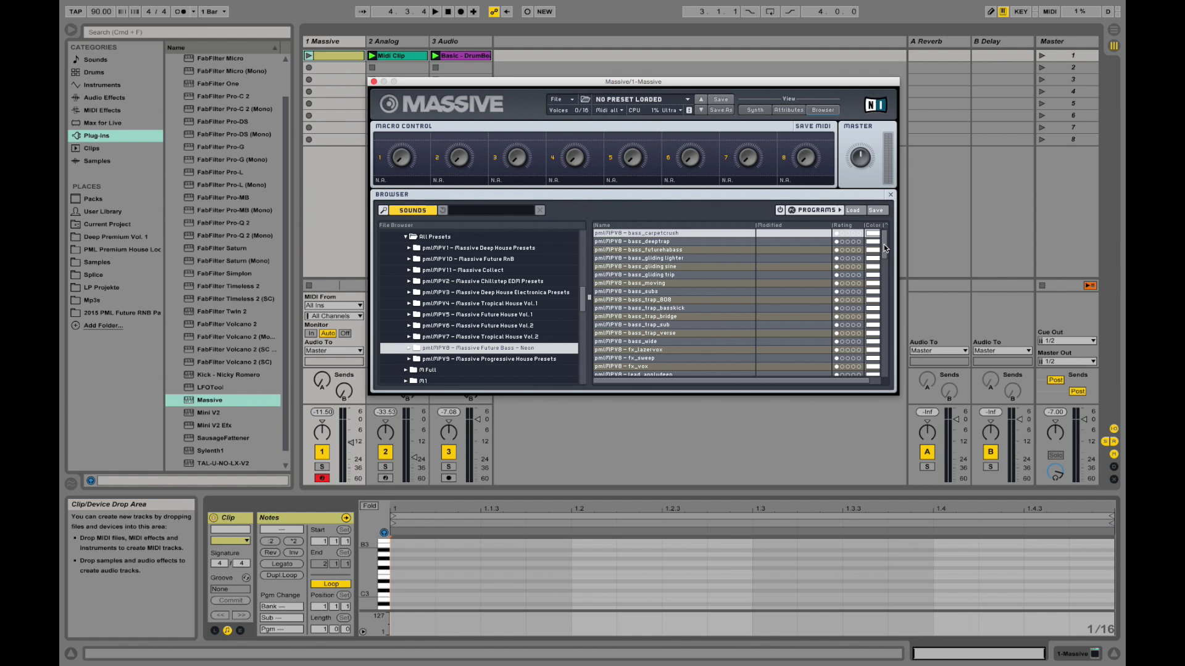
left_click_drag(883, 245, 861, 340)
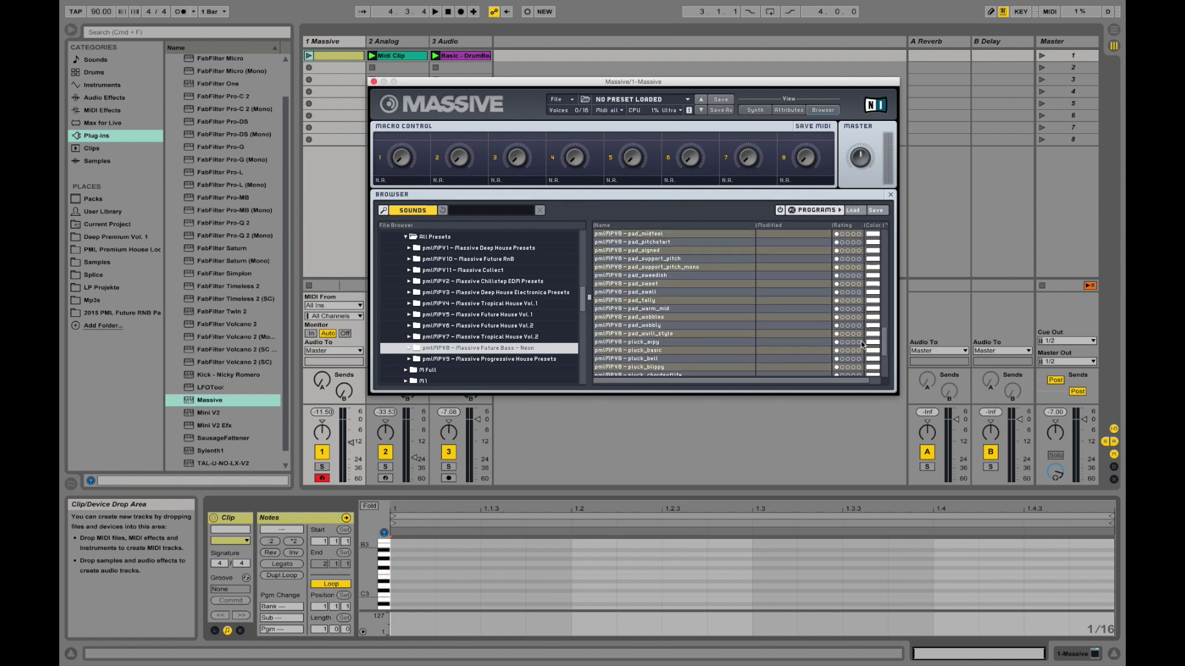
left_click(675, 334)
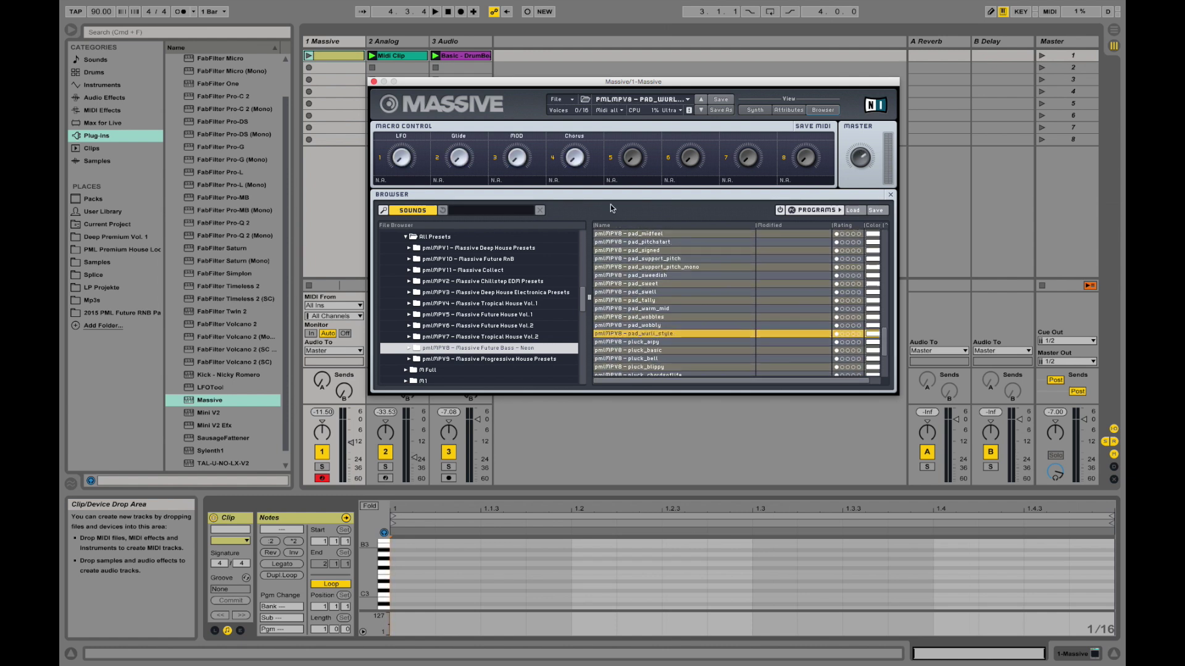
left_click(761, 112)
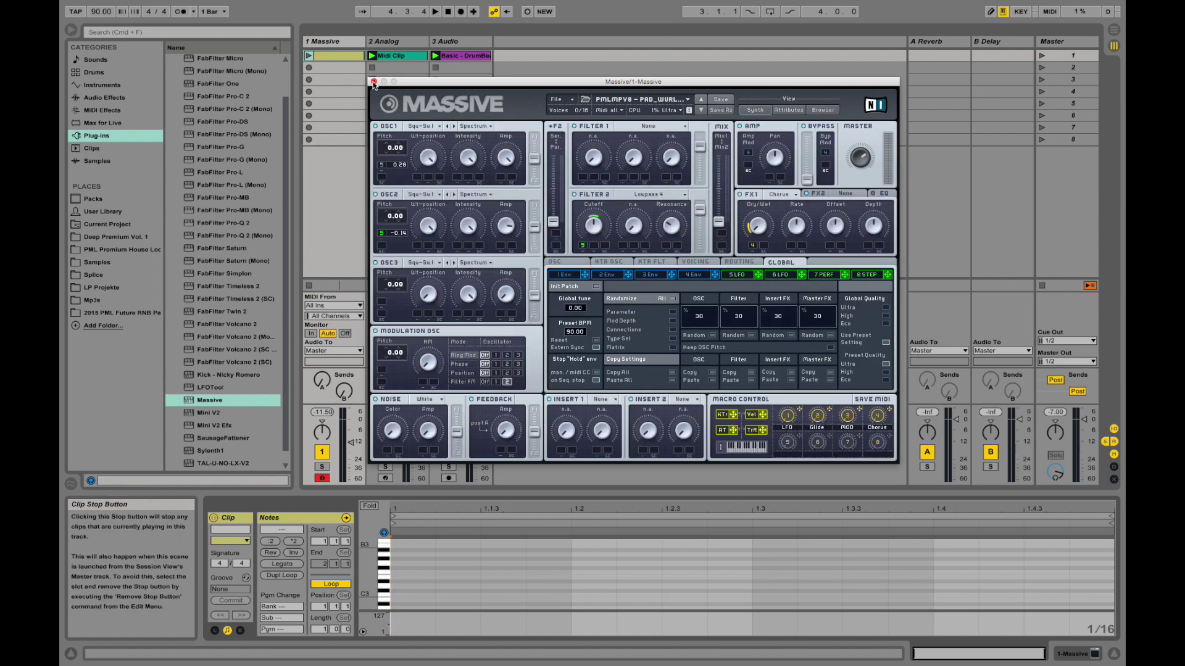
left_click(374, 82)
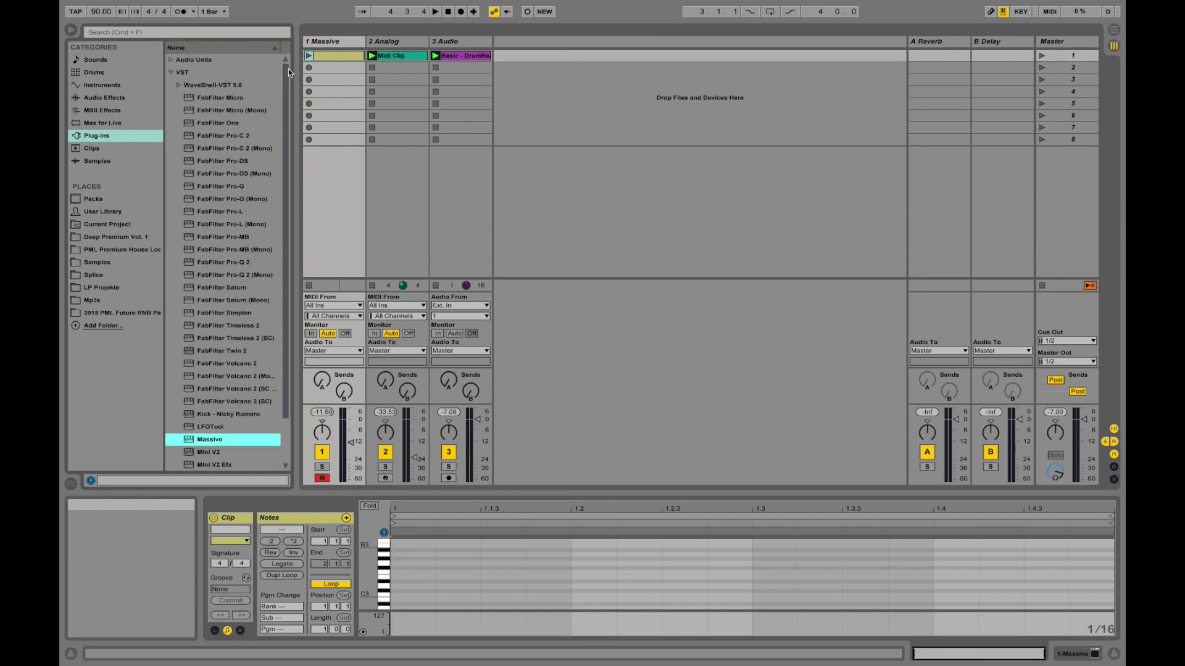
Drag 0001 StartPad.mid from User Library > Clips into the Massive track's first slot.
left_click_drag(297, 70, 326, 74)
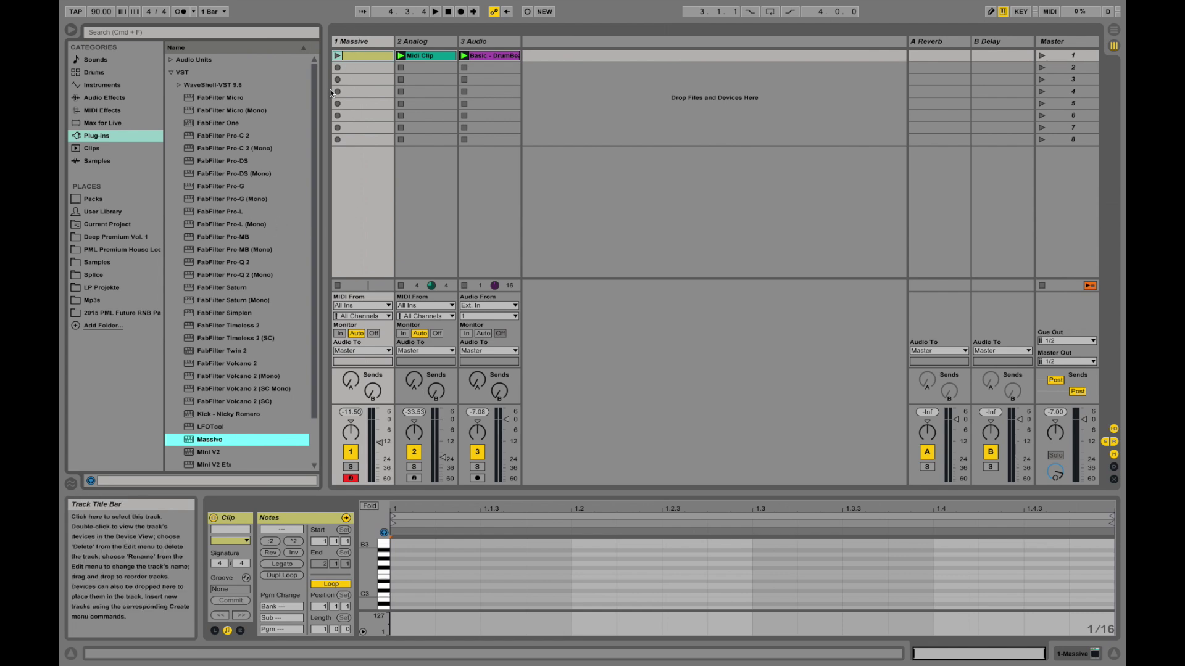
left_click(112, 215)
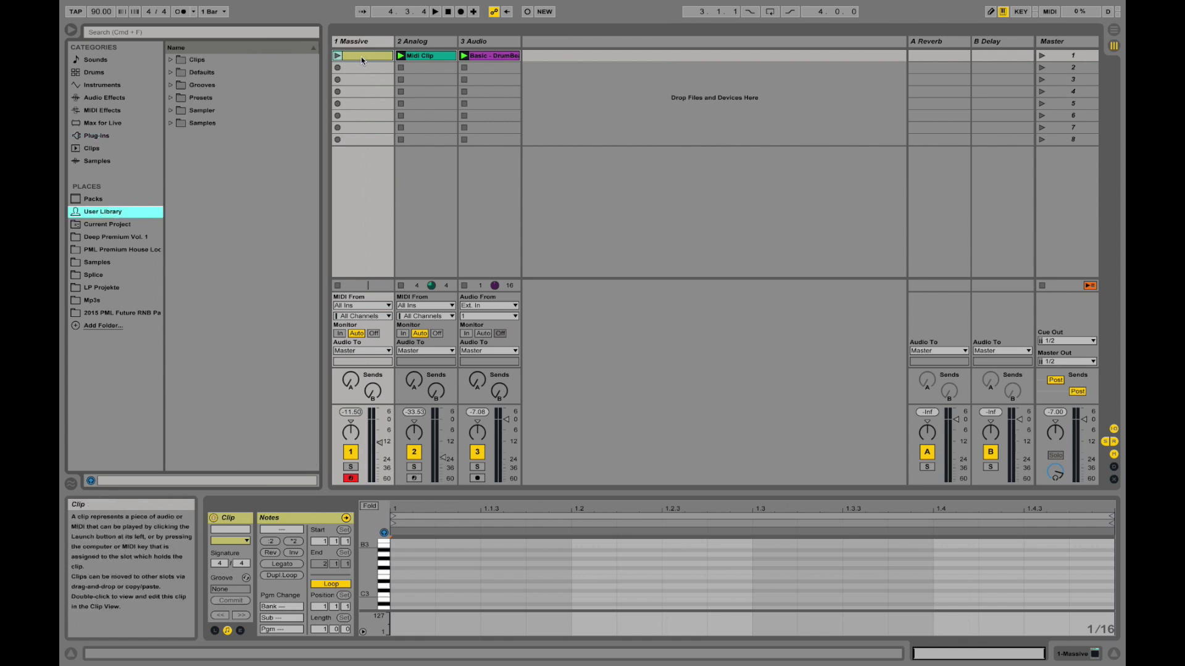
left_click(170, 60)
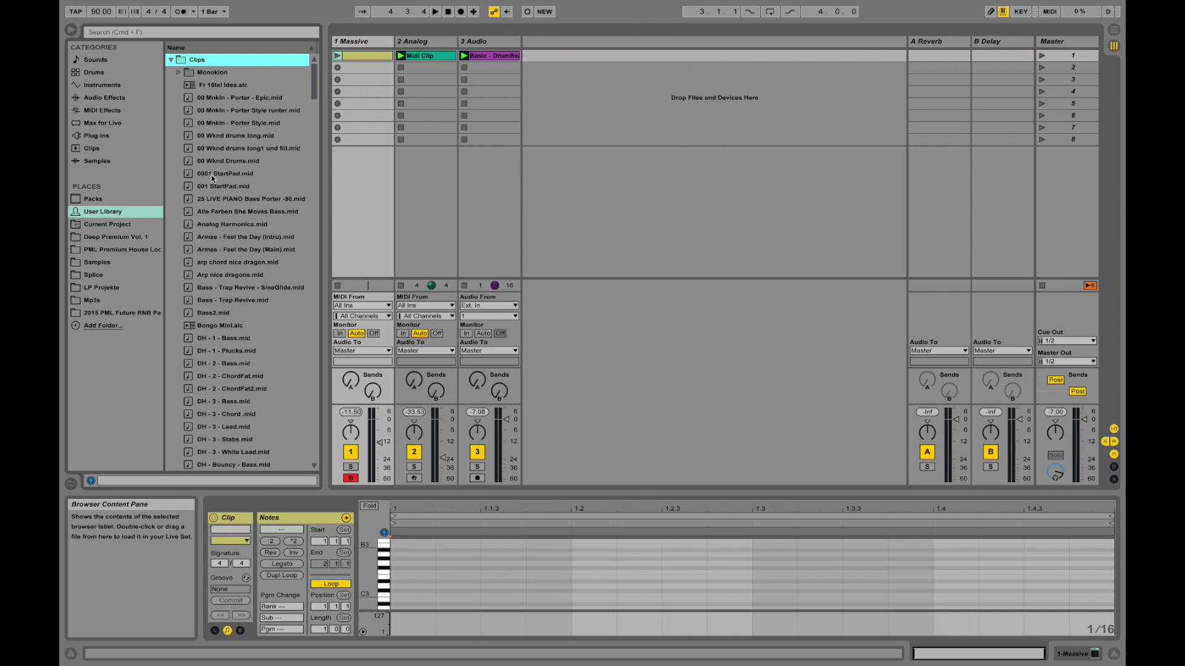
left_click(255, 172)
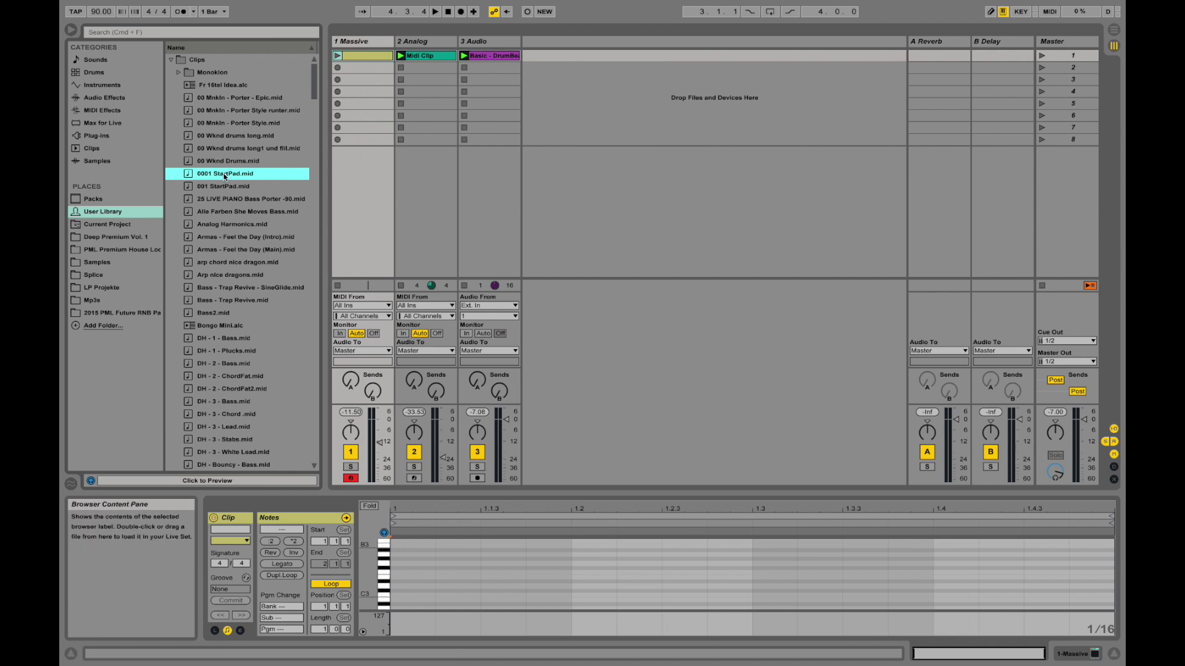
left_click_drag(225, 176, 357, 58)
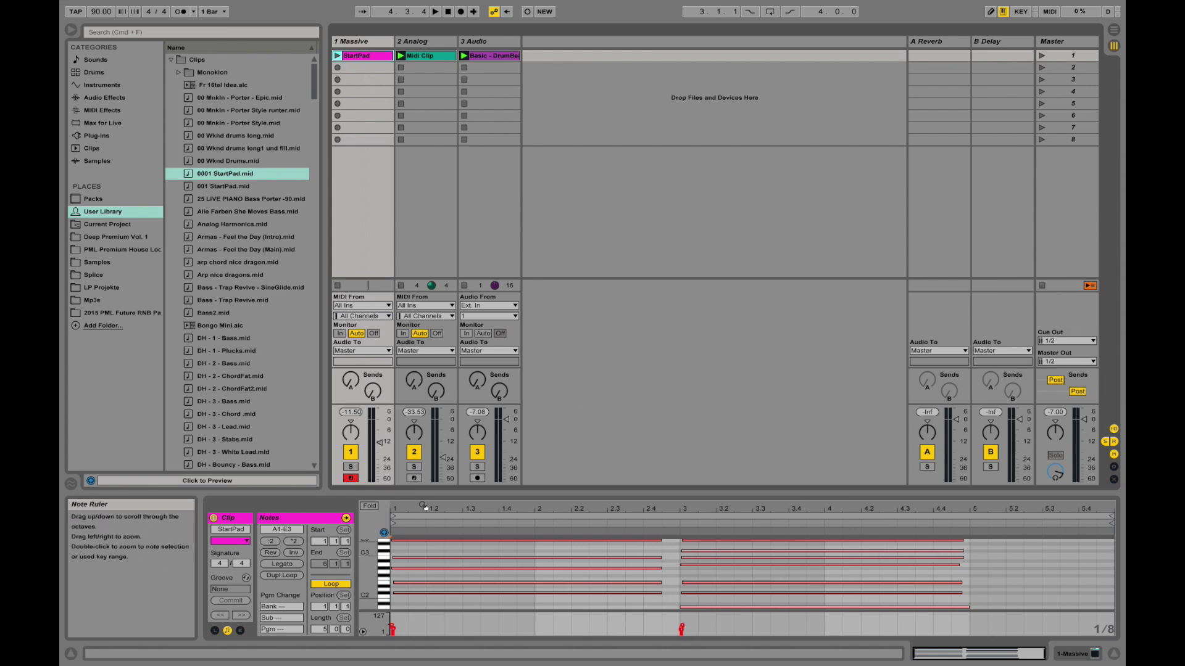
End the StartPad loop at bar 5, mute the 2 Analog track, and launch scene 1.
left_click_drag(435, 494, 435, 398)
scroll(457, 495, "up", 2)
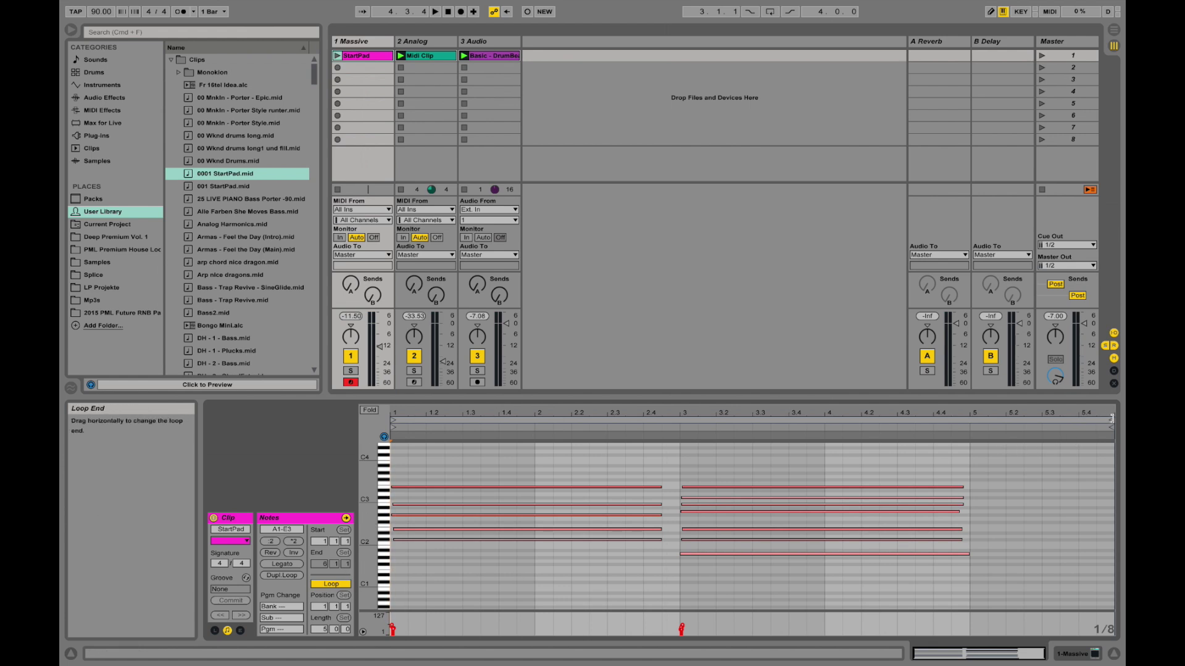
left_click_drag(1088, 420, 975, 410)
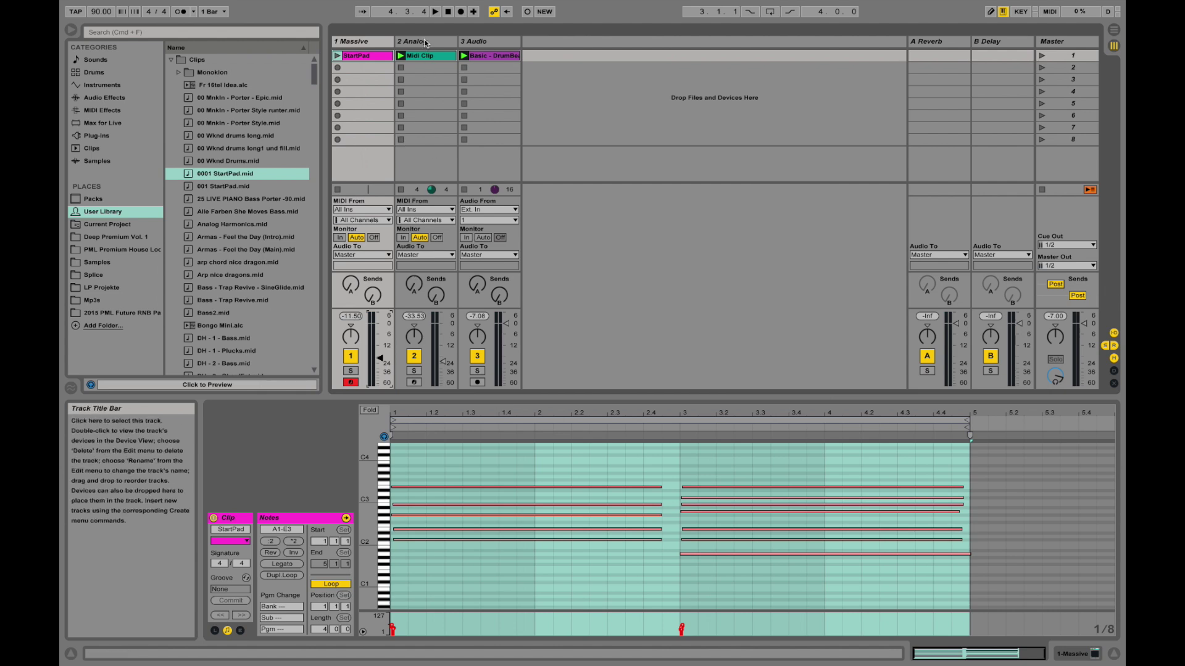
left_click(415, 359)
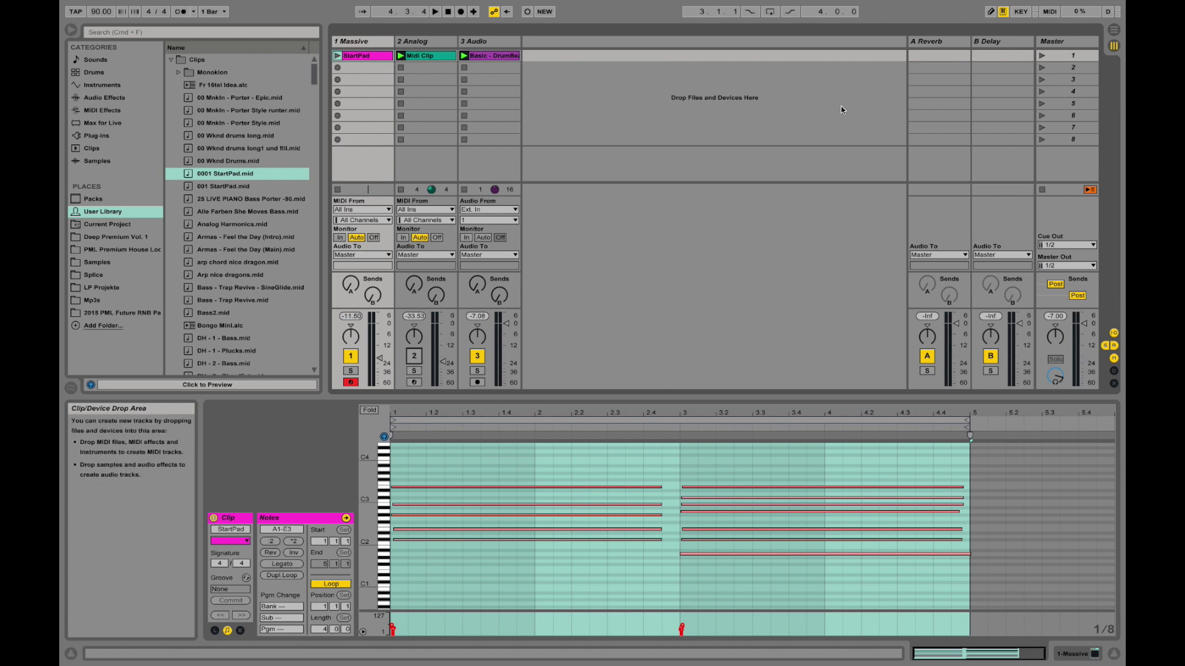
left_click(1041, 57)
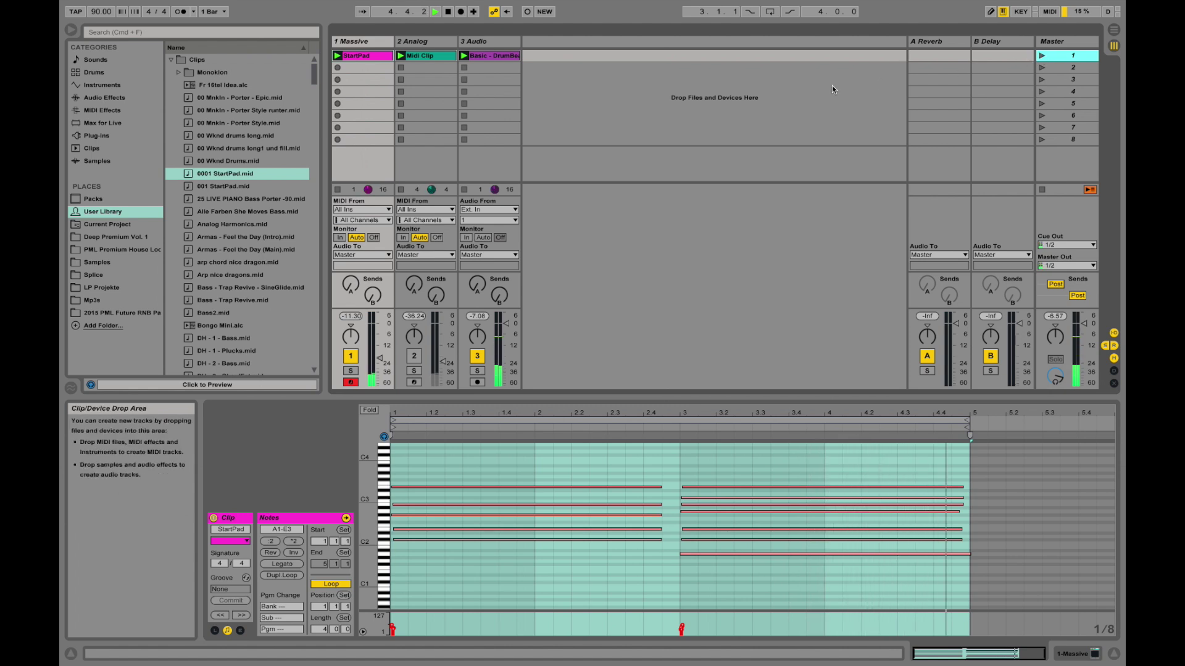
Stop playback, check Massive's plug-in window in Track view, then select the Master track.
key("space")
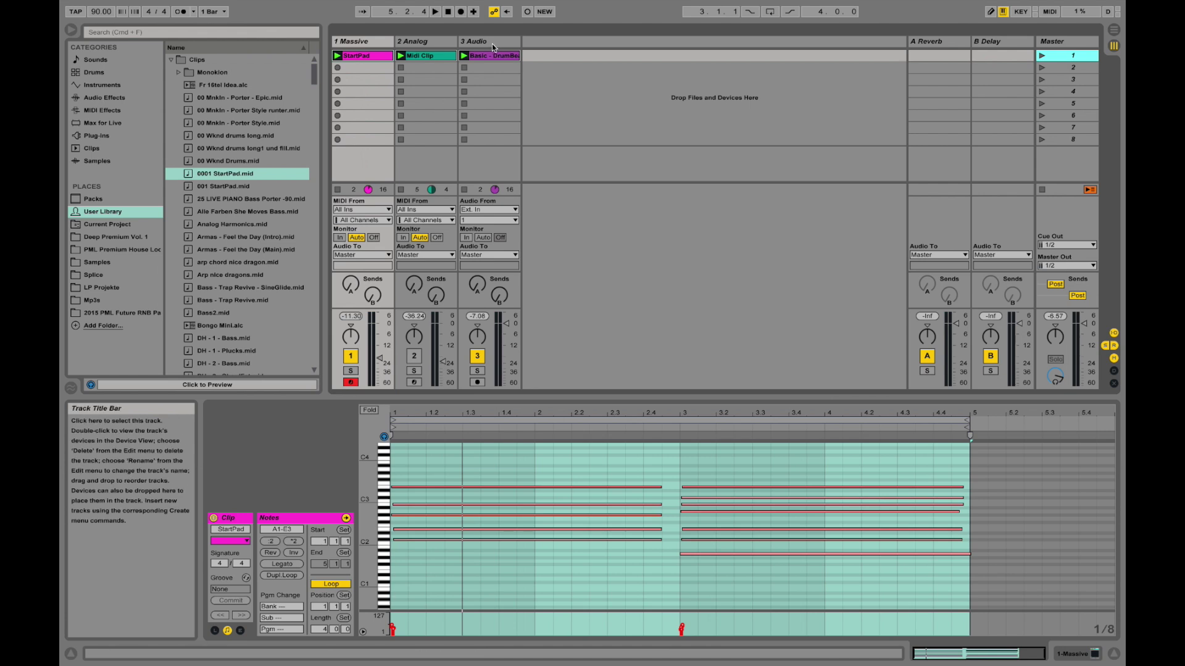
left_click(350, 43)
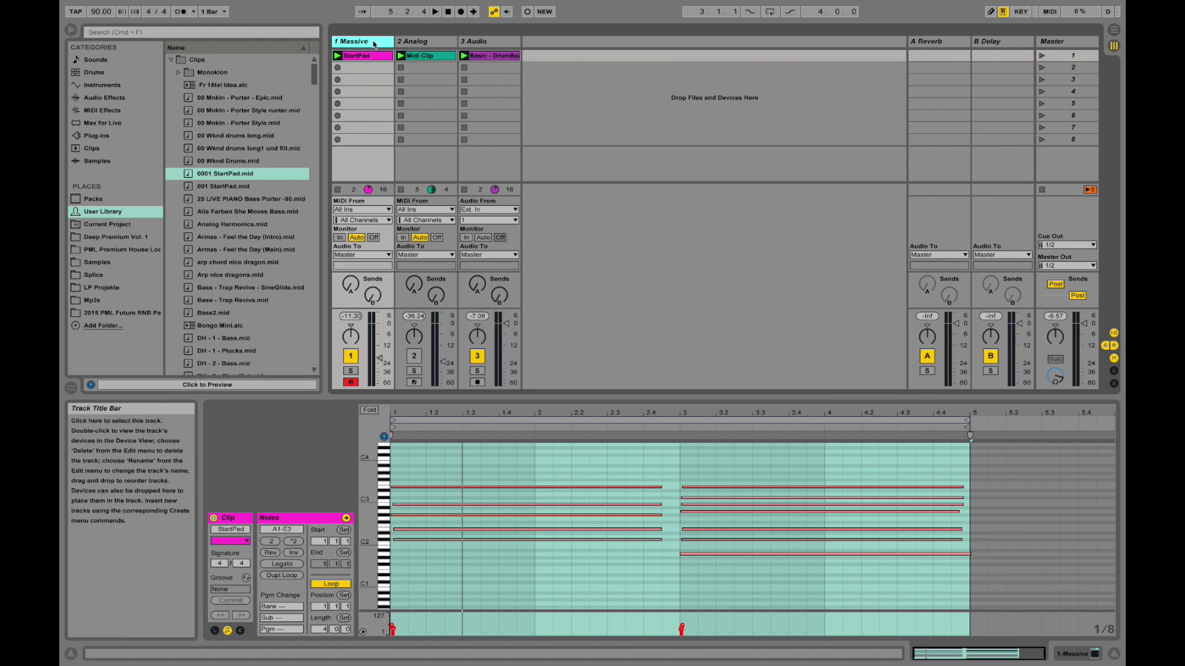
key("shift+Tab")
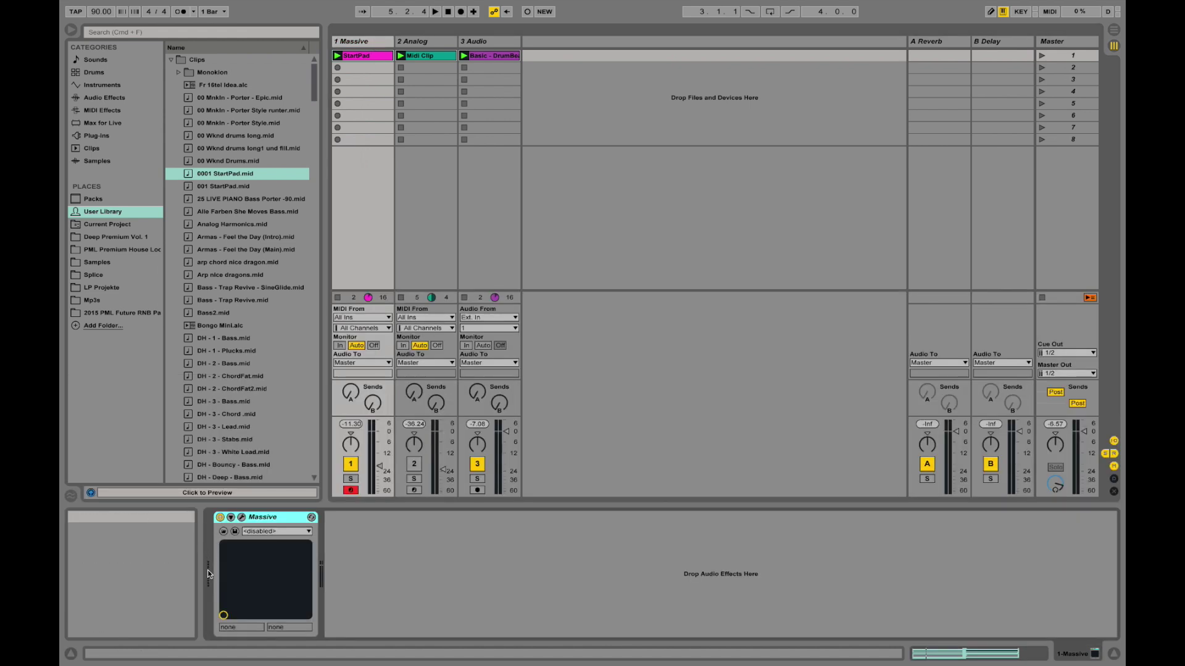
left_click(241, 517)
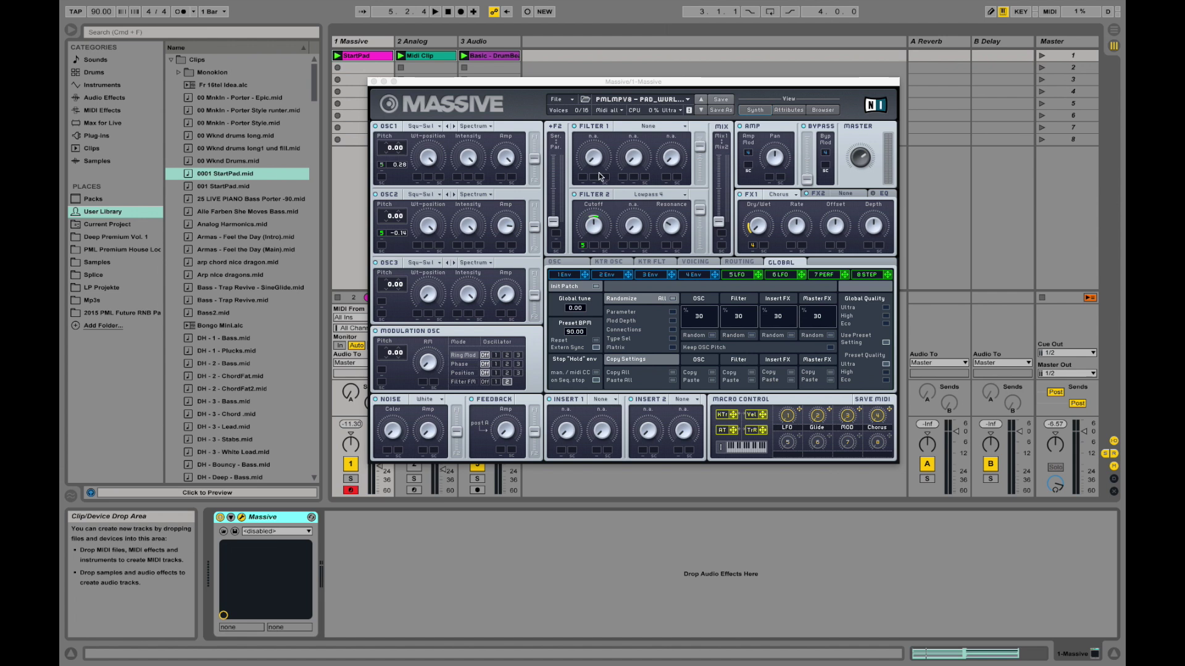
left_click(374, 81)
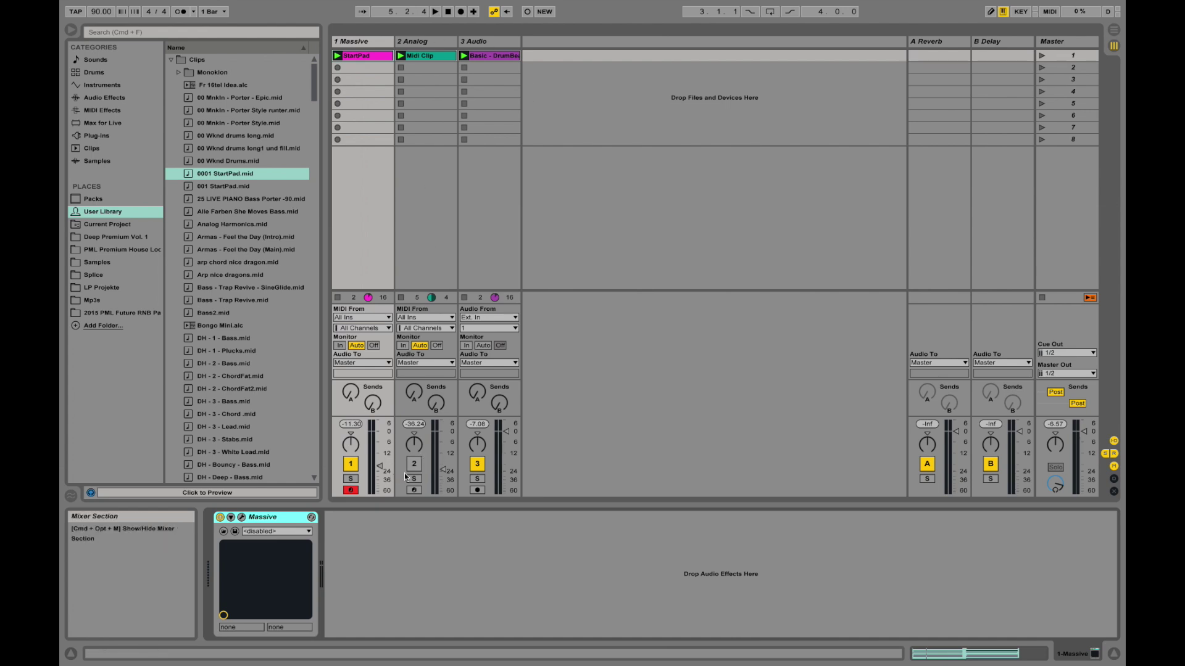
left_click(1054, 42)
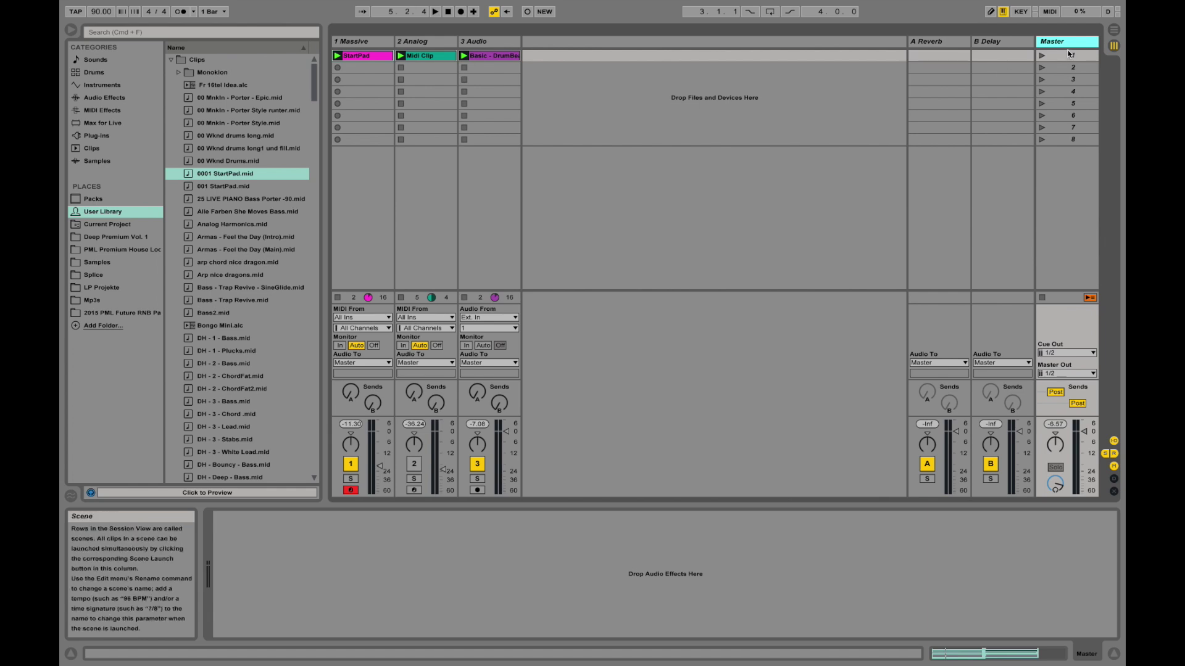
Switch from Session View to Arrangement View to show the Massive, Analog and Audio tracks.
left_click(1113, 29)
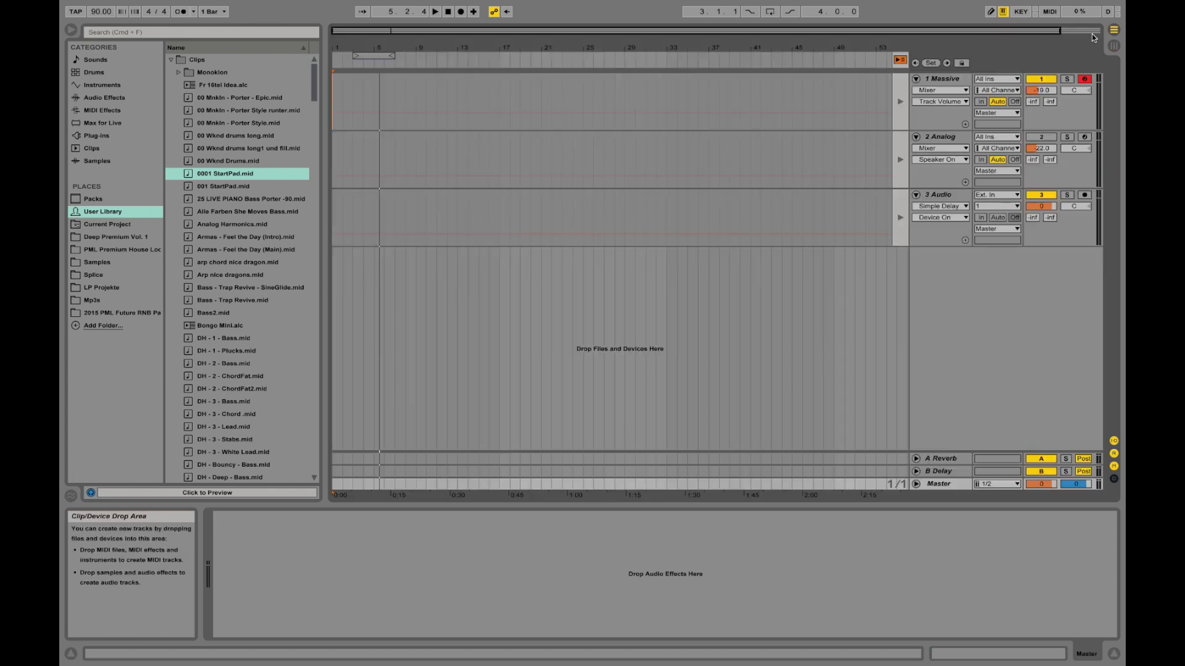